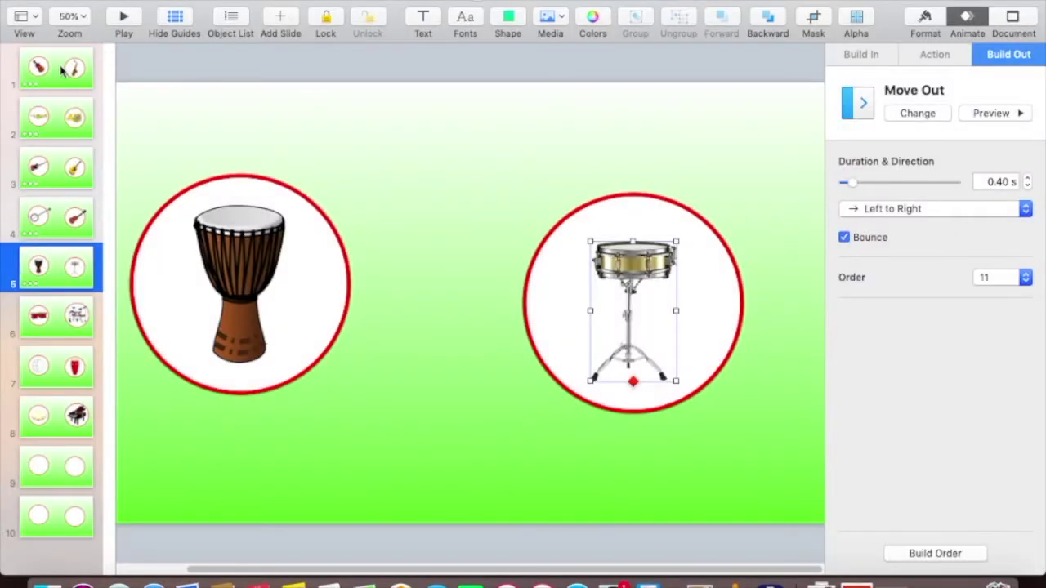
- Play the slideshow from the violin and saxophone slide, then return to the editor
left_click(57, 70)
left_click(123, 17)
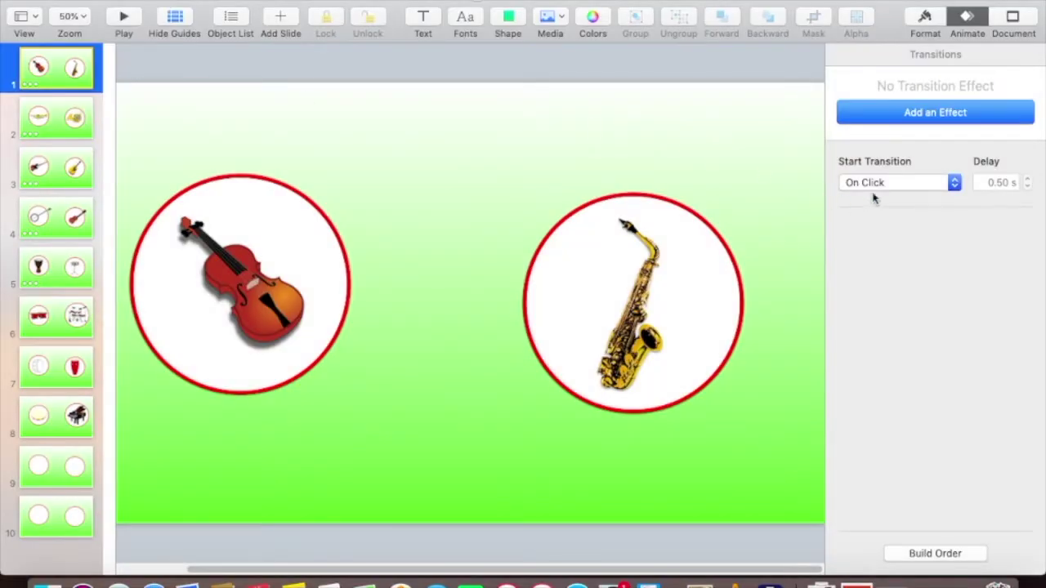
- Set slides 1, 2 and 3 to start their transitions automatically
left_click(874, 185)
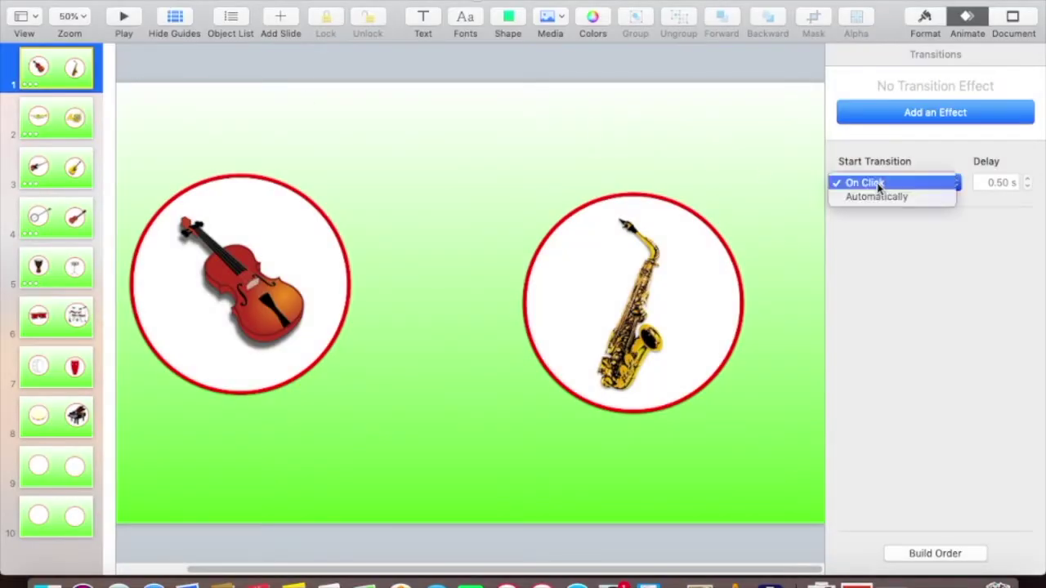
left_click(877, 196)
left_click(72, 121)
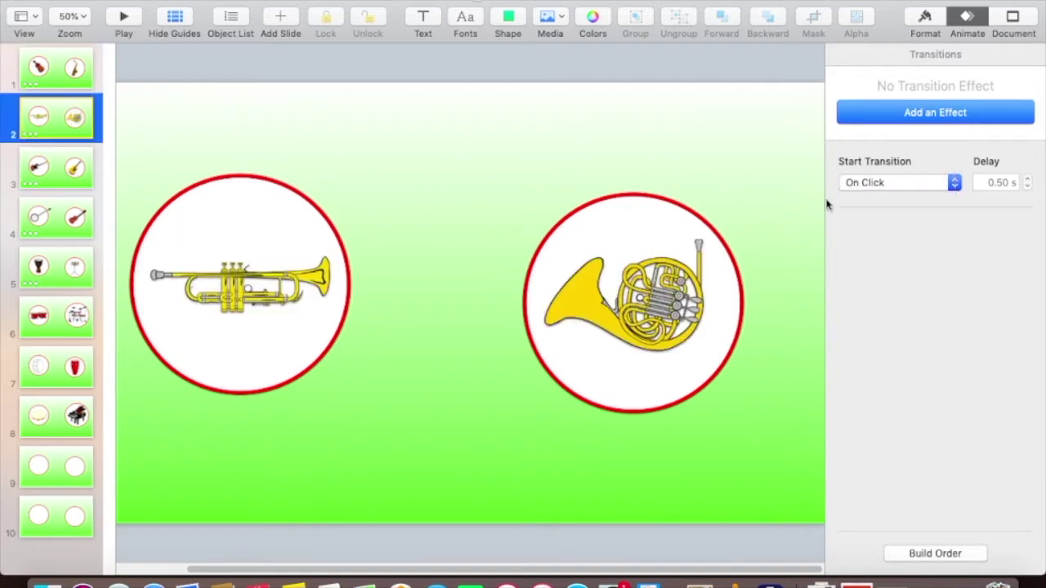
left_click(878, 182)
left_click(837, 185)
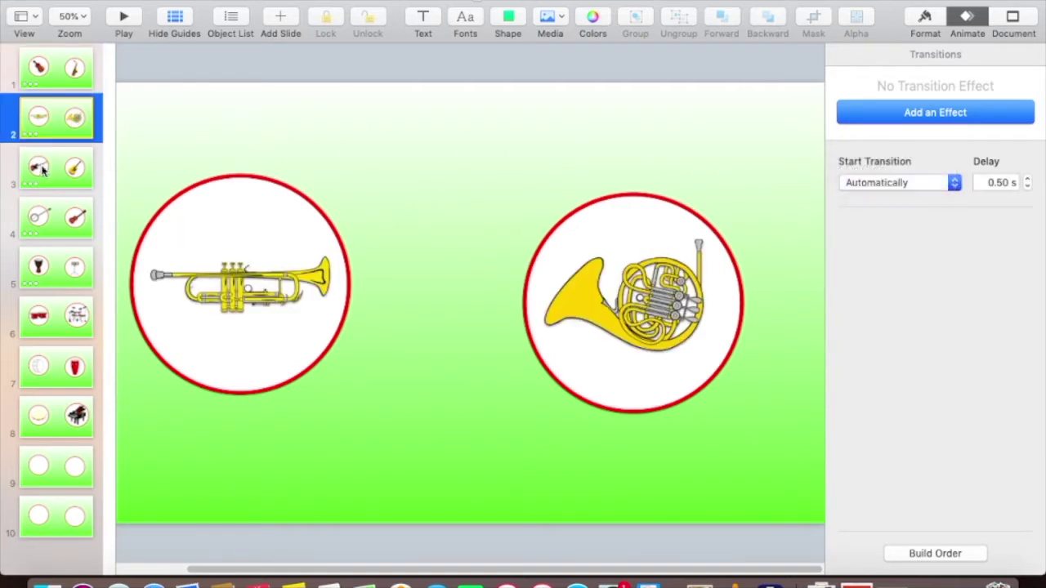
left_click(37, 170)
left_click(844, 184)
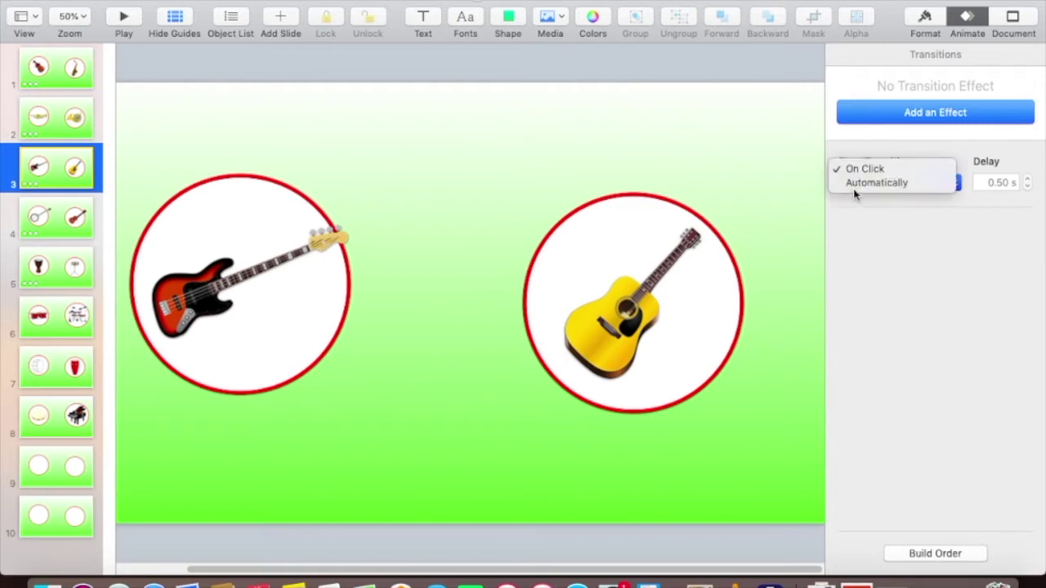
key("Return")
- Set the banjo/ukulele and djembe/snare drum slides (4 and 5) to transition automatically
left_click(49, 233)
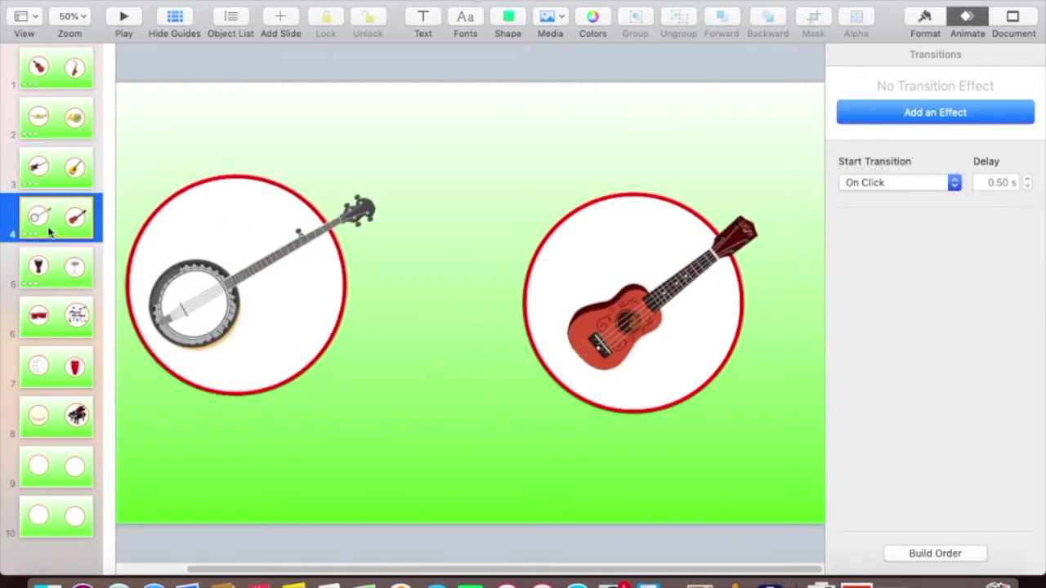
left_click(864, 187)
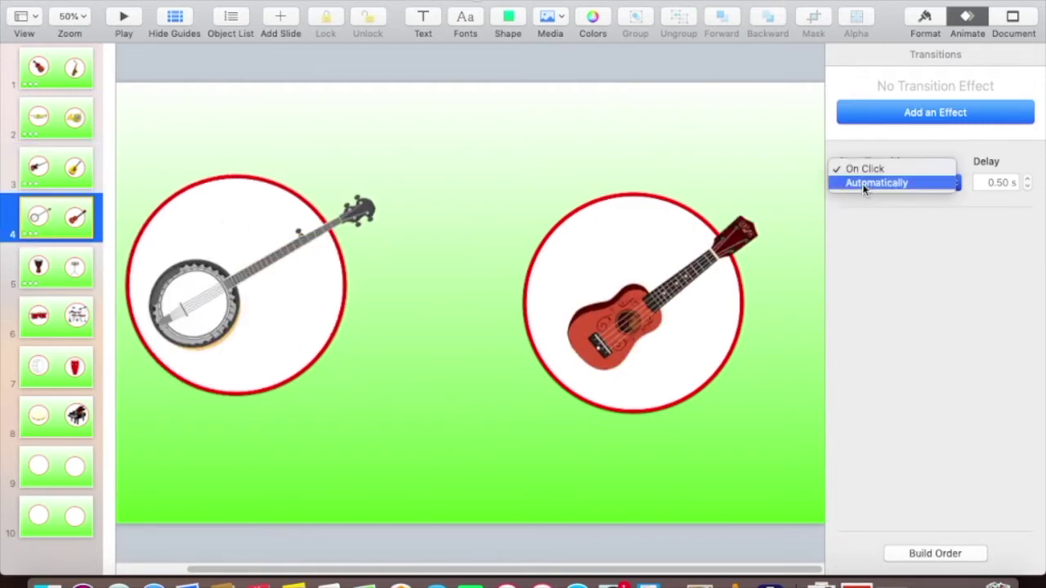
key("Return")
left_click(47, 272)
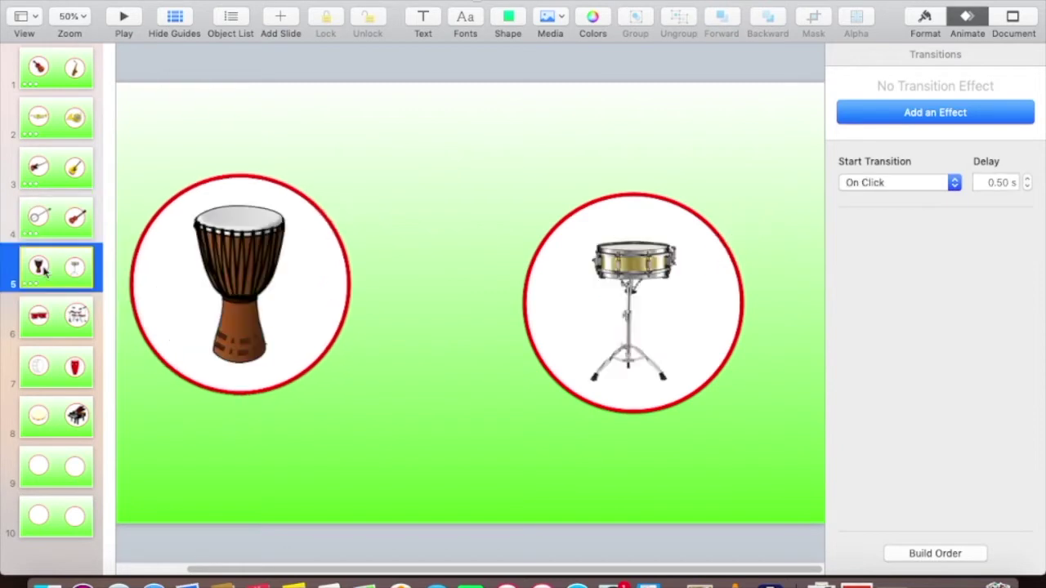
left_click(884, 185)
left_click(882, 184)
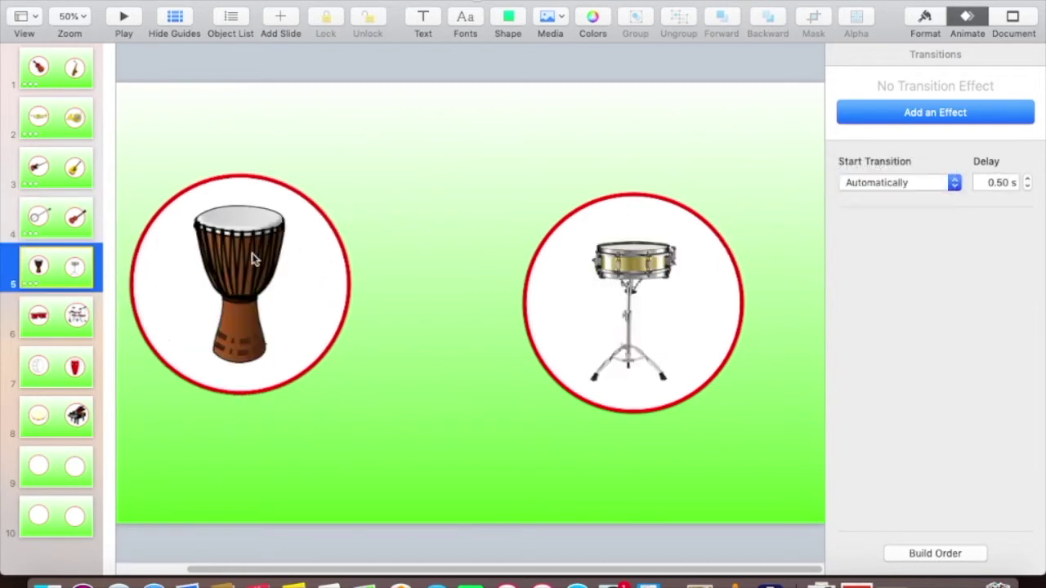
- Return to the violin and saxophone slide and insert a new text box
left_click(51, 319)
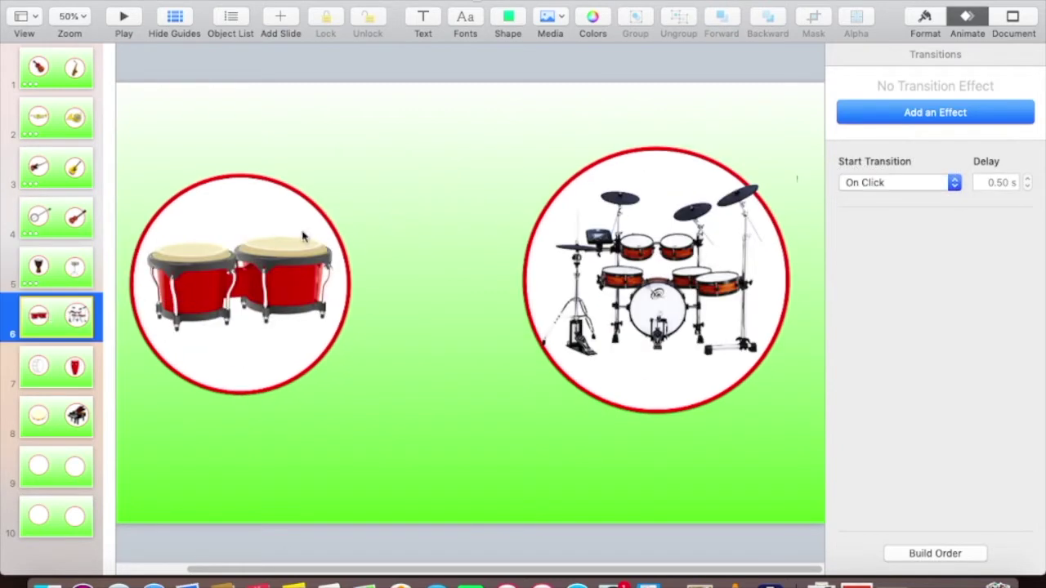
left_click(235, 221)
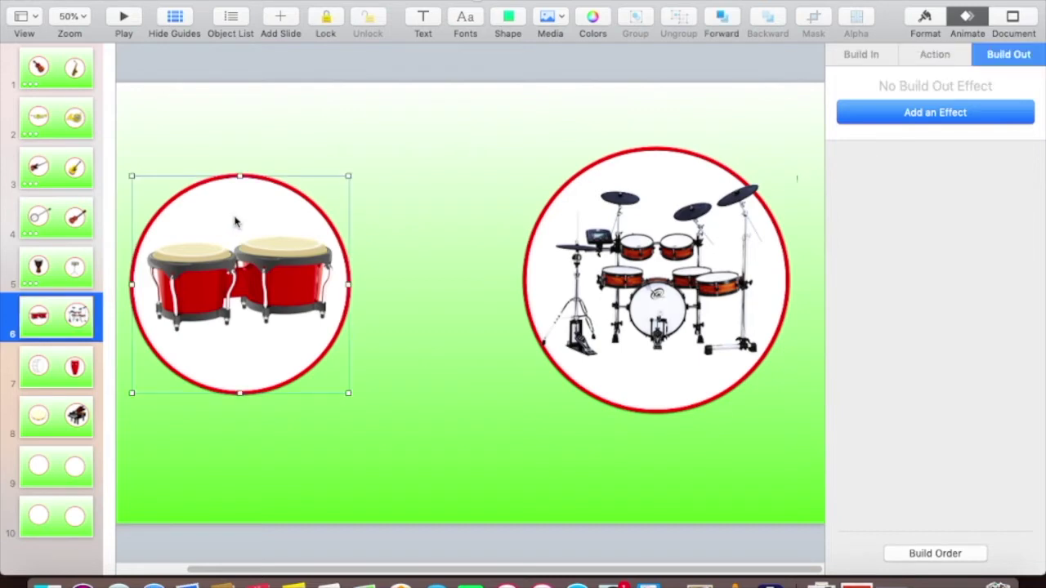
left_click(51, 70)
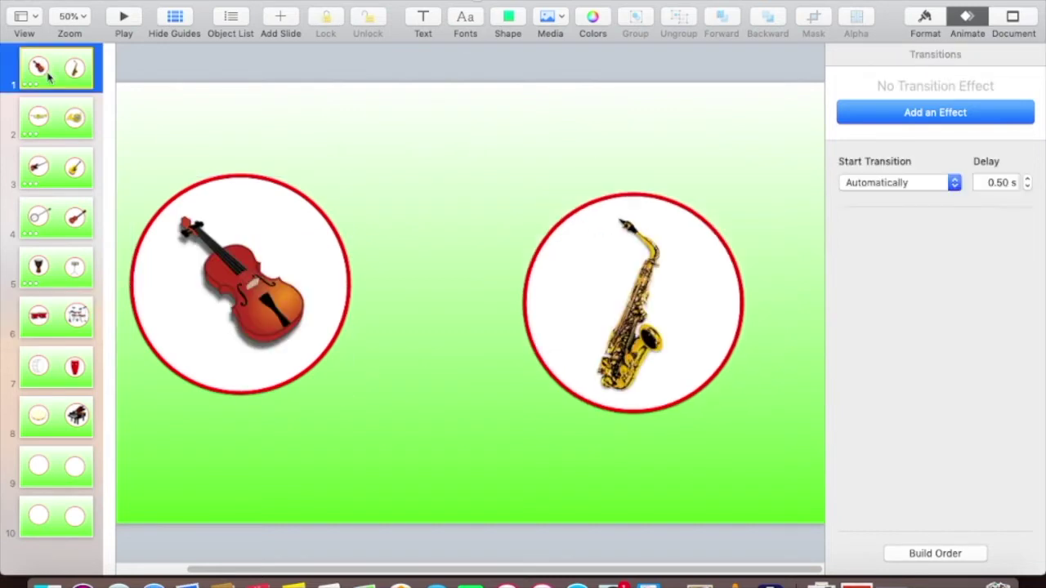
left_click(424, 16)
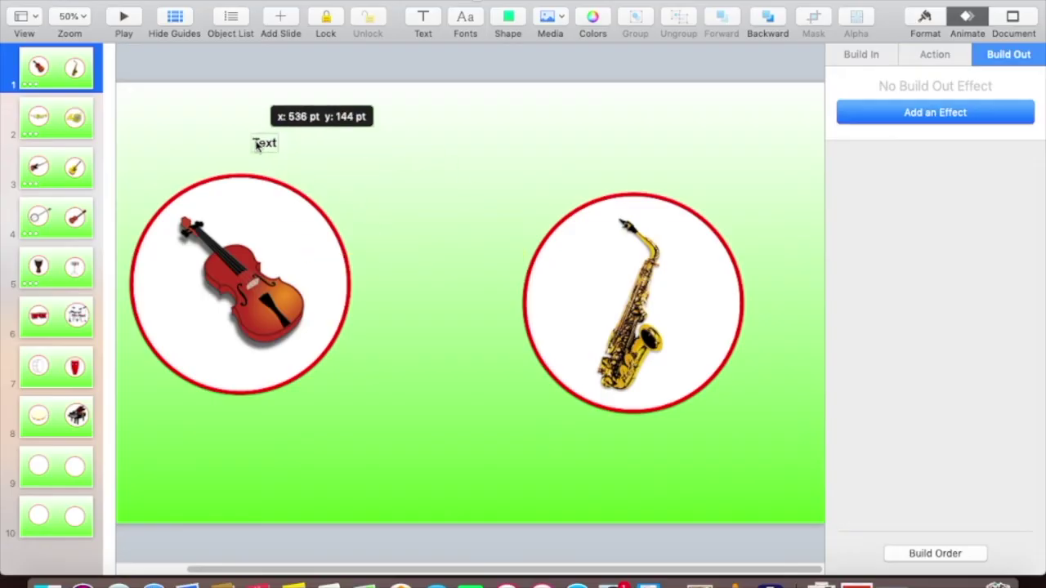
- Move the text box above the violin circle and label it 'Violin'
left_click_drag(256, 139, 249, 139)
type("Violin")
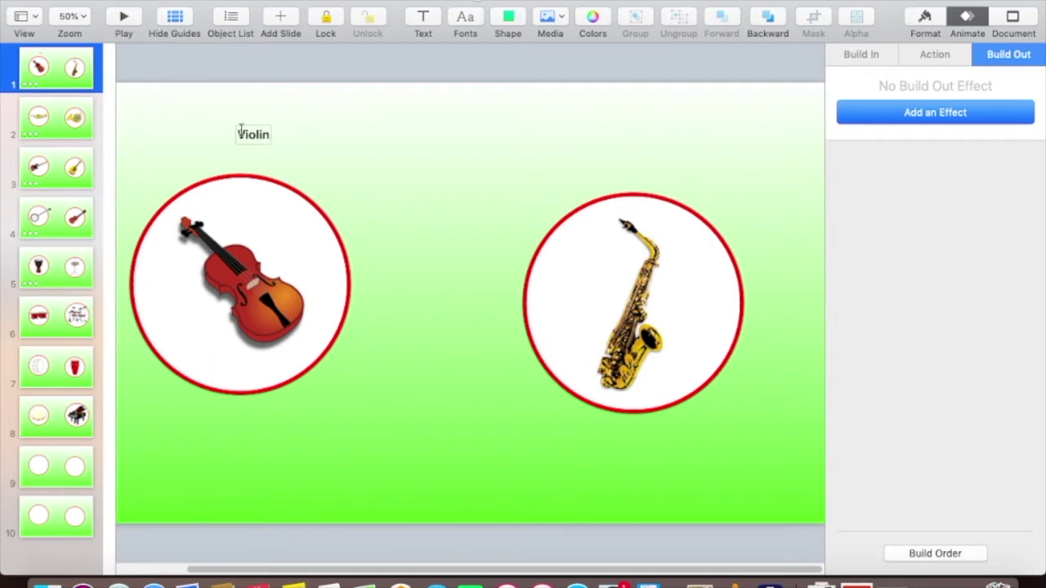
left_click(350, 142)
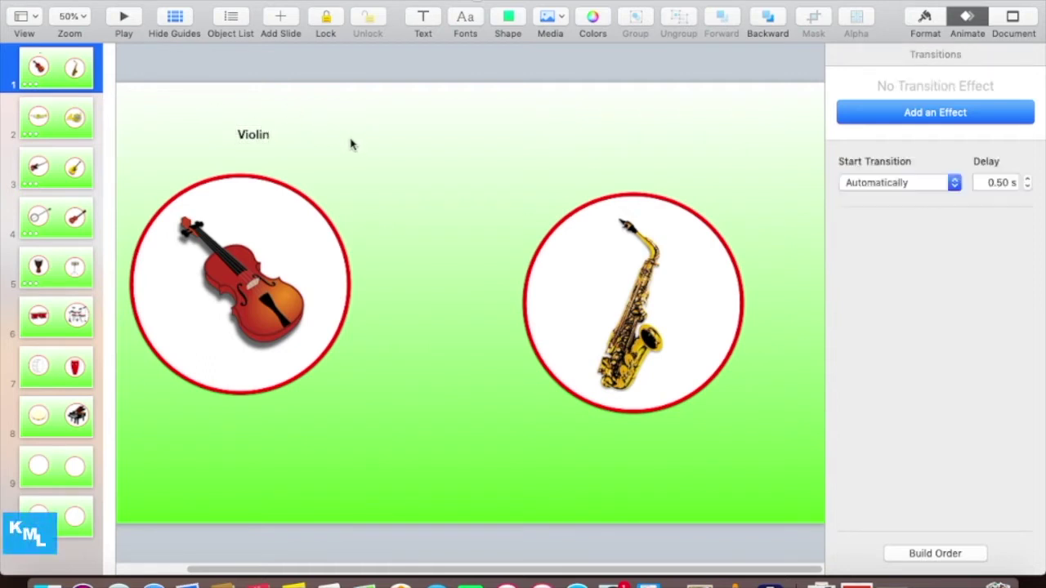
- Add a 'Saxophone' label above the saxophone circle and centre the Violin label
left_click(431, 14)
mouse_move(463, 302)
left_mouse_down()
mouse_move(505, 211)
mouse_move(569, 131)
left_mouse_up()
type("Saxo")
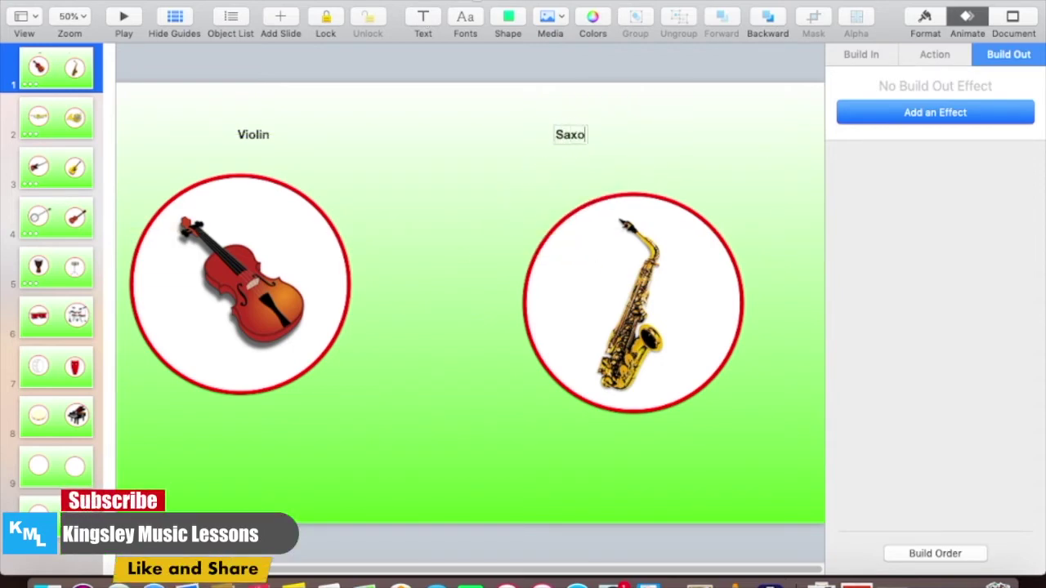
type("phone")
left_click(668, 144)
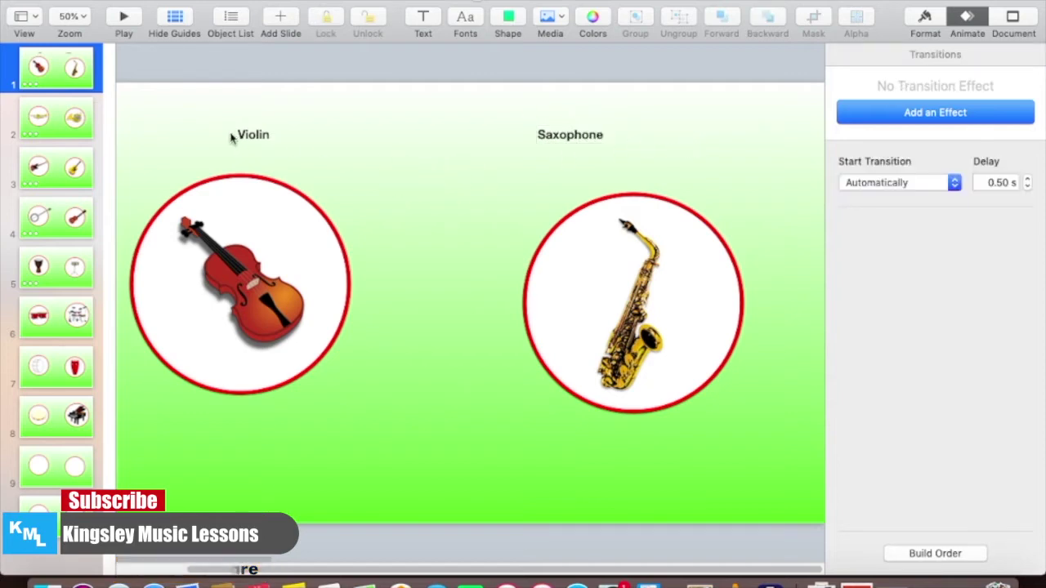
left_click_drag(259, 135, 227, 137)
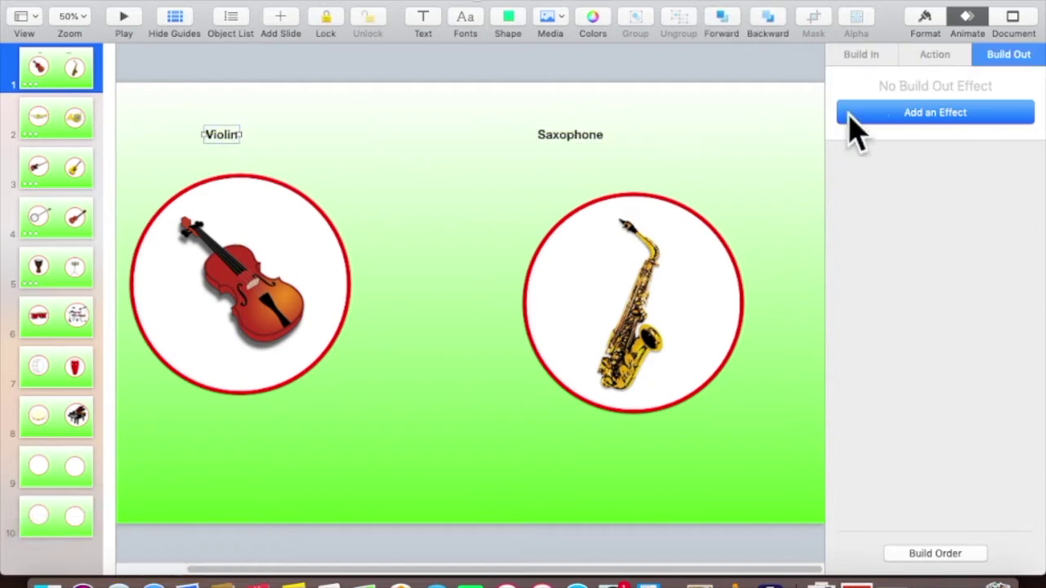
- Open the Violin label's Text format settings and browse the font family list
left_click(928, 25)
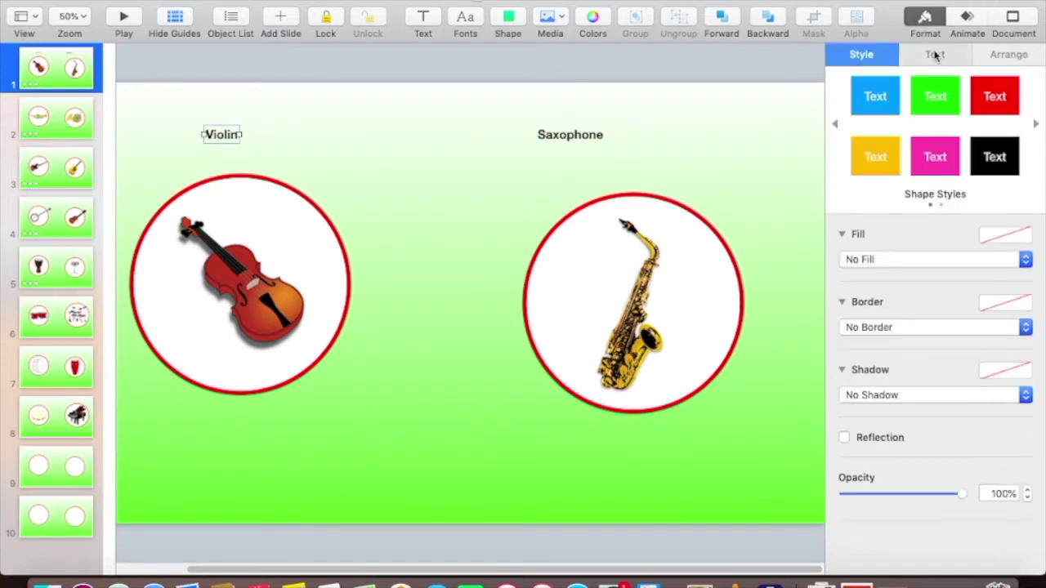
left_click(935, 55)
left_click(911, 211)
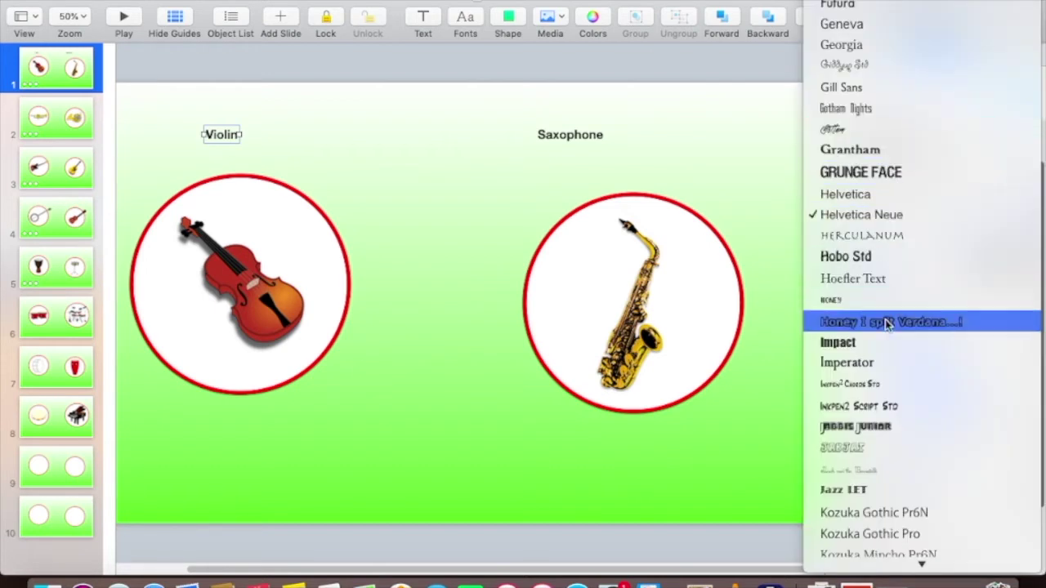
scroll(888, 319, "down", 3)
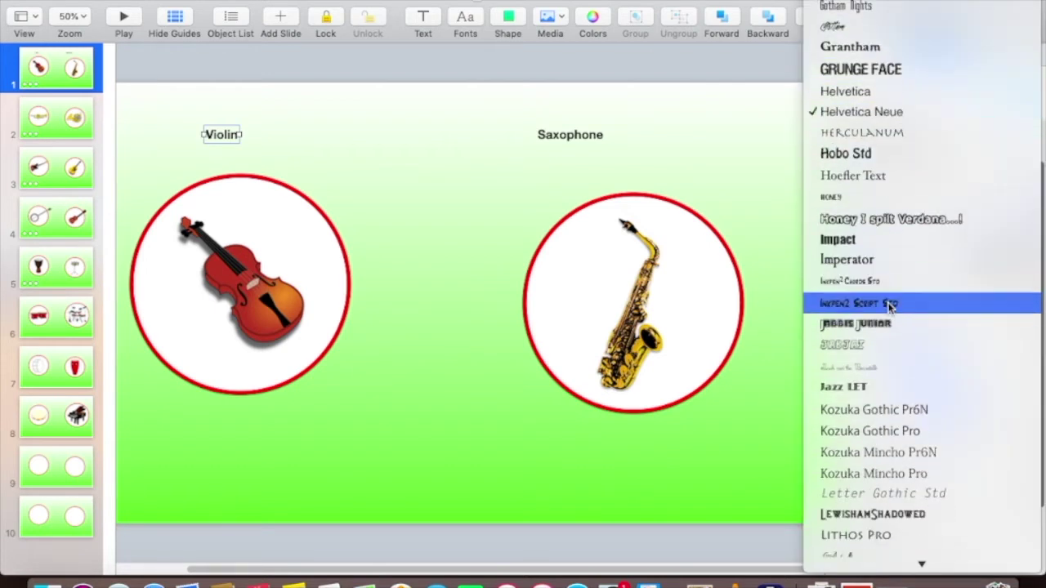
scroll(889, 304, "up", 2)
scroll(889, 304, "up", 10)
scroll(889, 304, "up", 8)
scroll(890, 303, "up", 3)
scroll(890, 302, "up", 5)
scroll(891, 298, "up", 10)
scroll(890, 286, "up", 10)
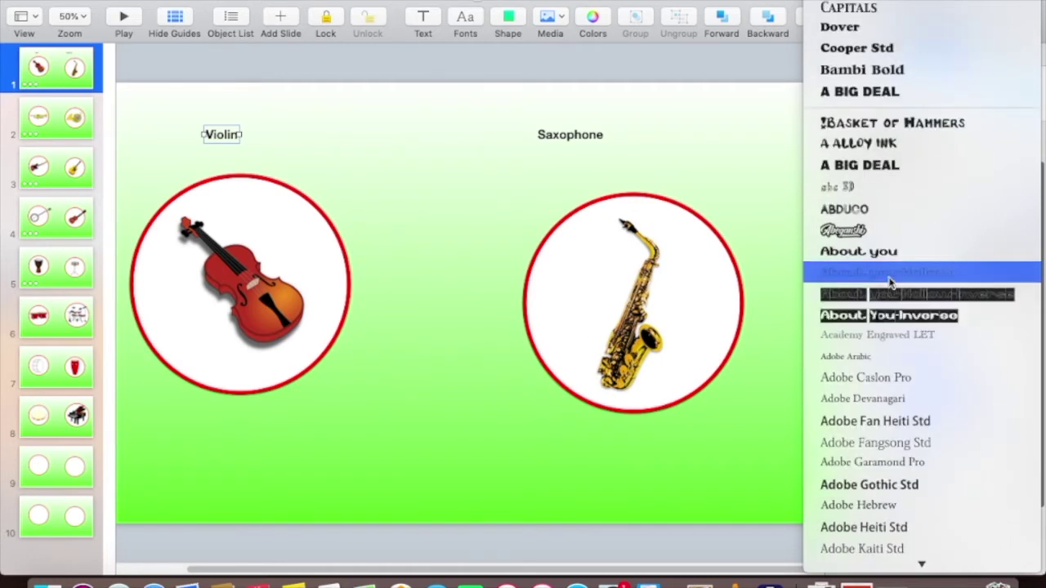
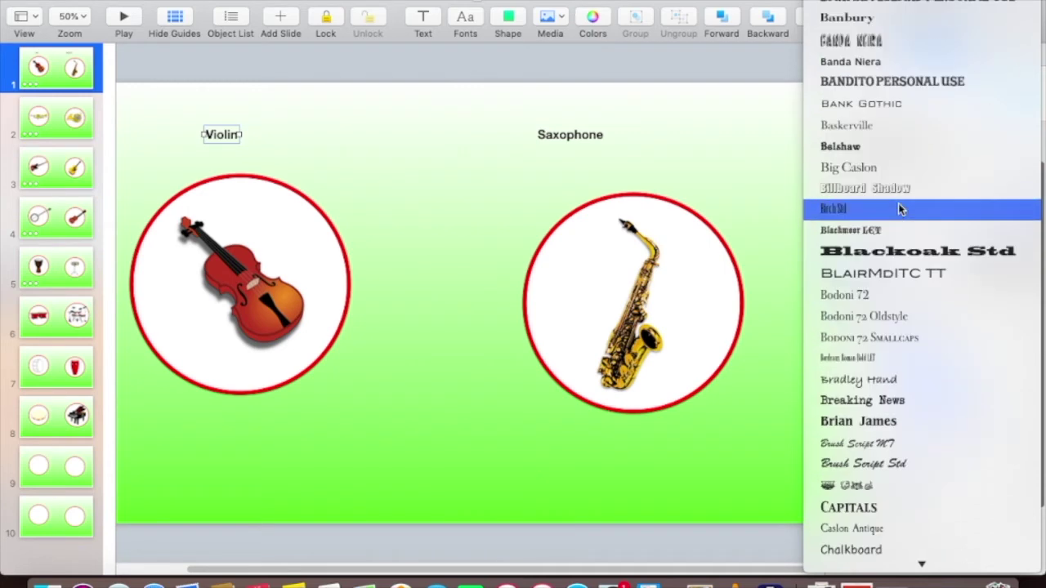
- Set the Violin caption's font to Coaster
scroll(898, 208, "down", 5)
scroll(898, 209, "down", 1)
scroll(897, 209, "down", 3)
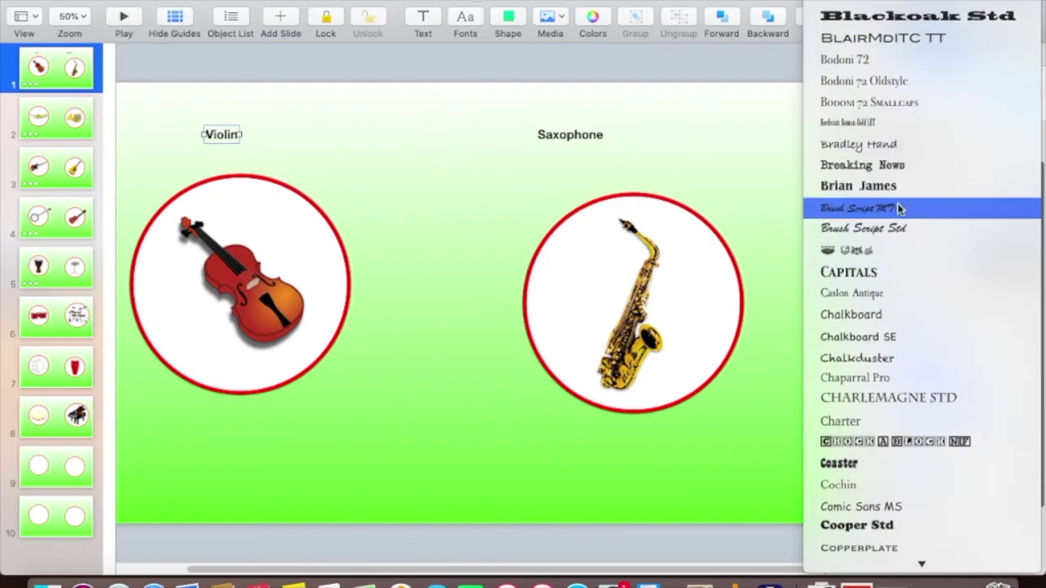
scroll(898, 208, "down", 1)
scroll(897, 209, "down", 1)
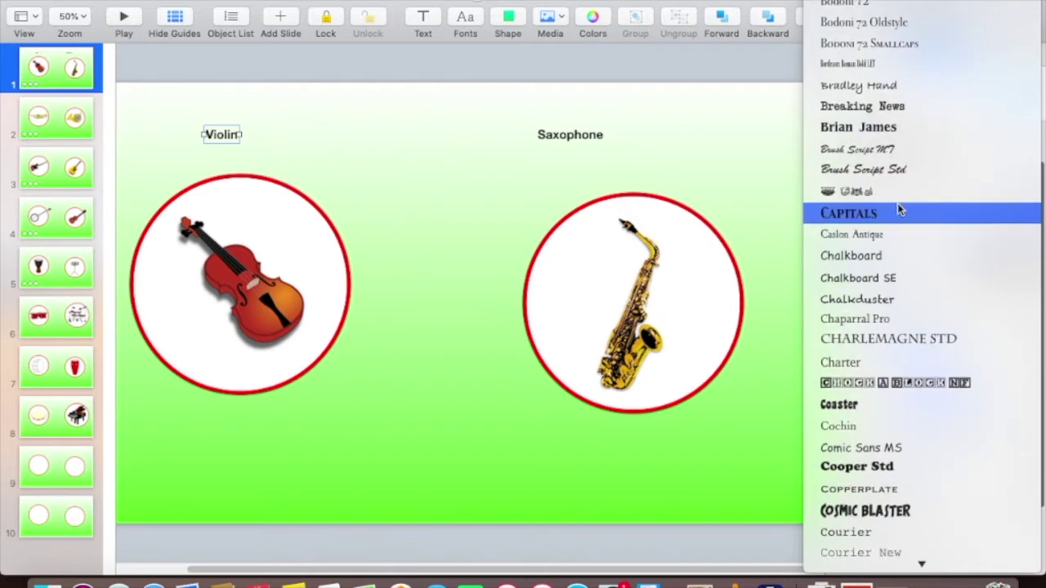
scroll(898, 233, "down", 1)
left_click(905, 392)
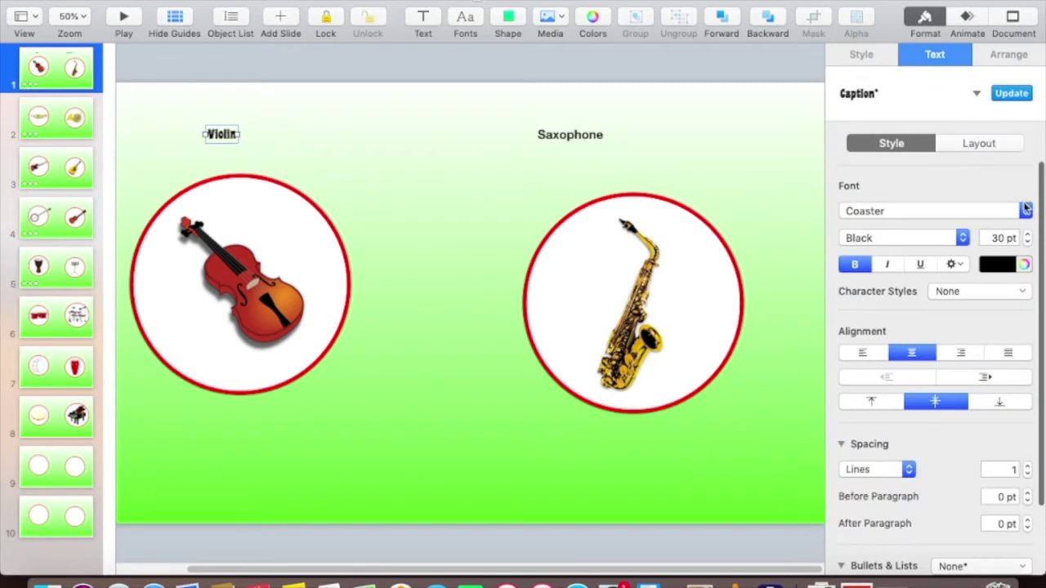
- Enlarge the Violin caption text to 80 pt
left_click(1028, 236)
left_click(1029, 236)
left_click(1028, 236)
left_click(1029, 236)
left_click(1029, 236)
left_click(1028, 241)
left_click(1028, 236)
left_click(1029, 236)
left_click(1029, 236)
left_click(1028, 236)
left_click(1028, 236)
left_click(1029, 236)
left_click(1029, 236)
left_click(1028, 237)
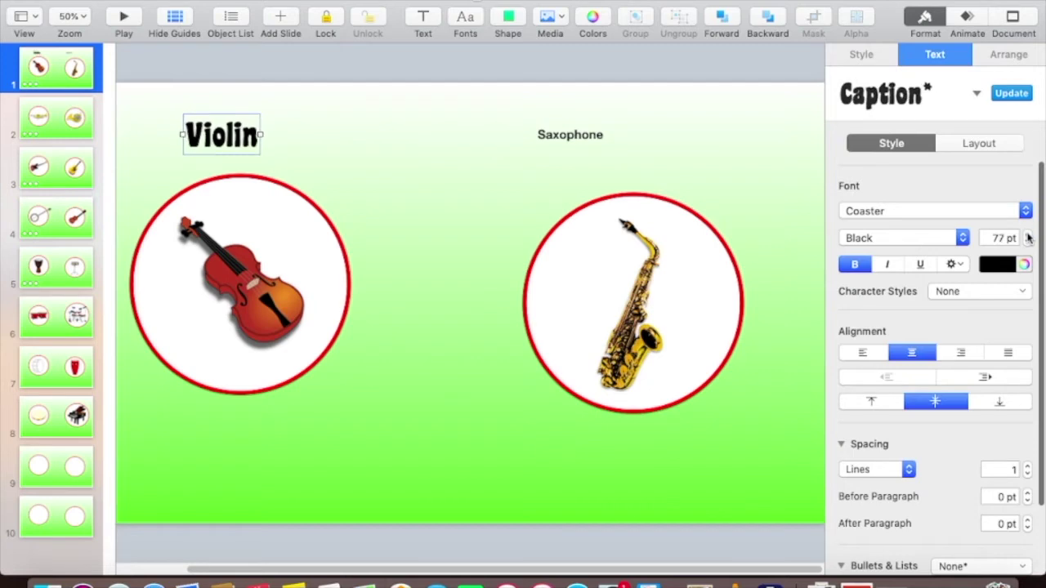
left_click(1029, 236)
left_click(1029, 236)
left_click(1029, 236)
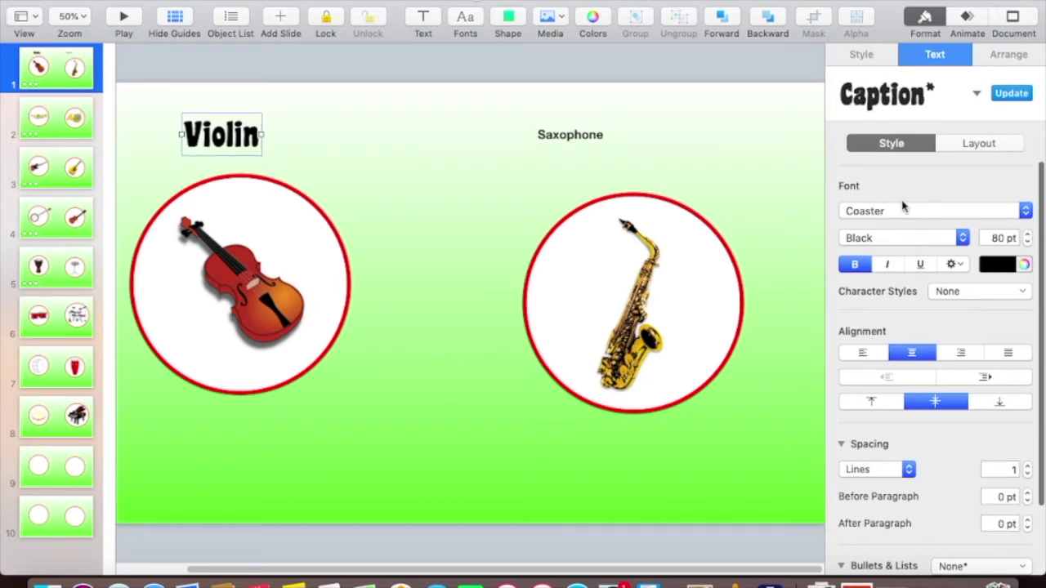
left_click(859, 54)
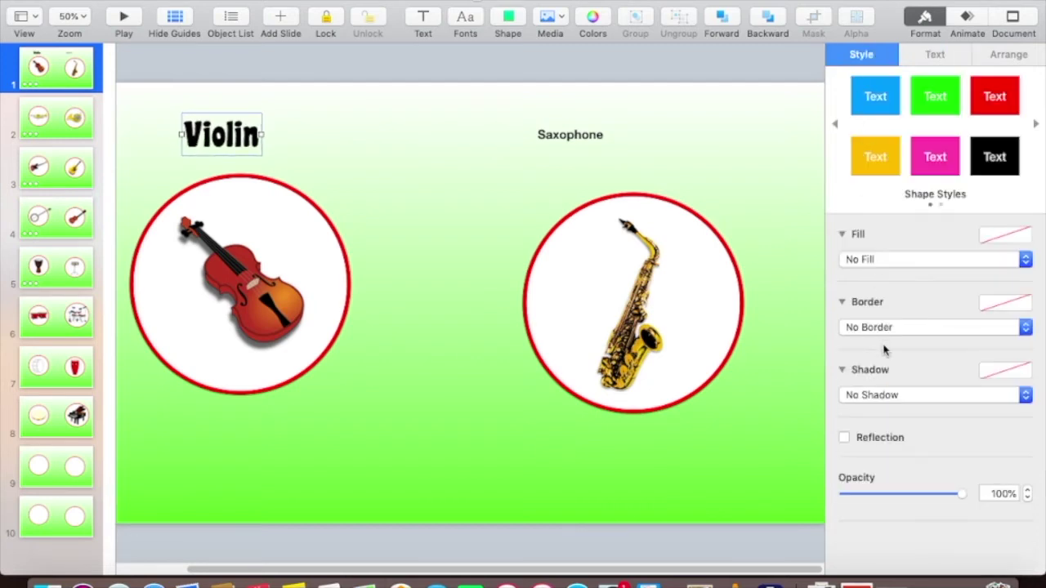
- Give the Violin caption box a drop shadow and make its text red
left_click(879, 394)
left_click(892, 408)
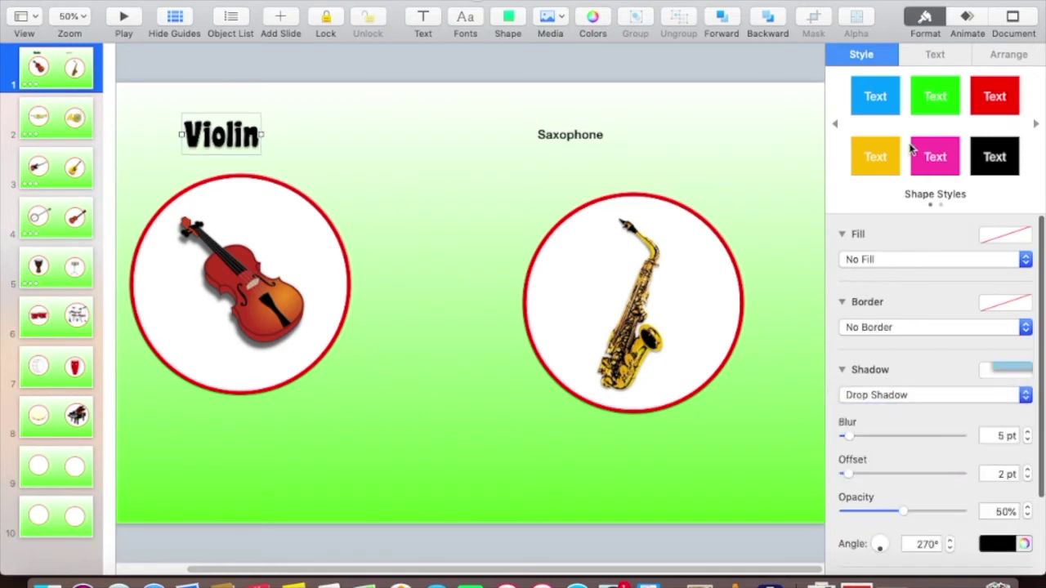
left_click(935, 54)
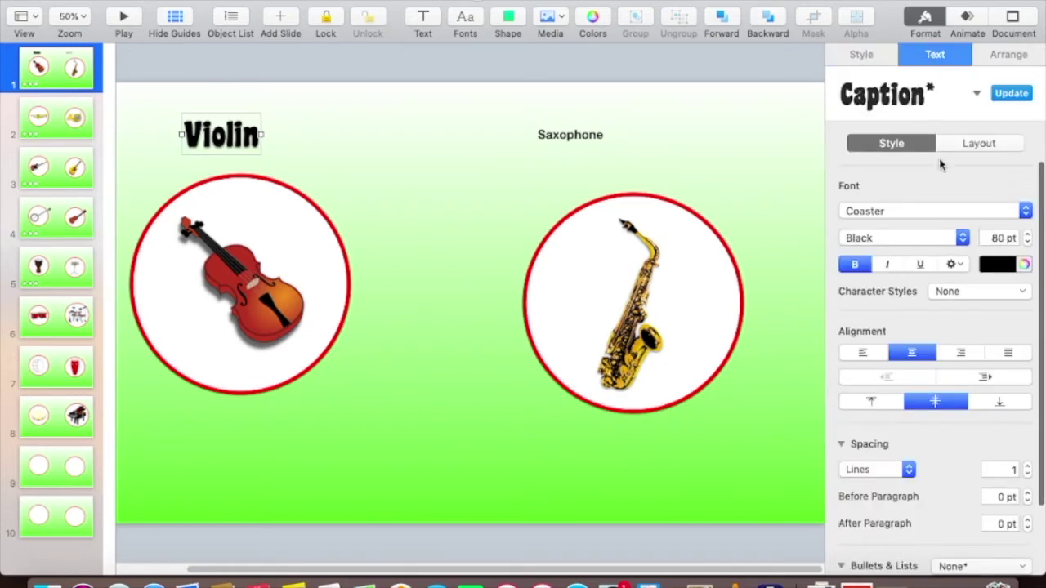
left_click(988, 264)
left_click(981, 329)
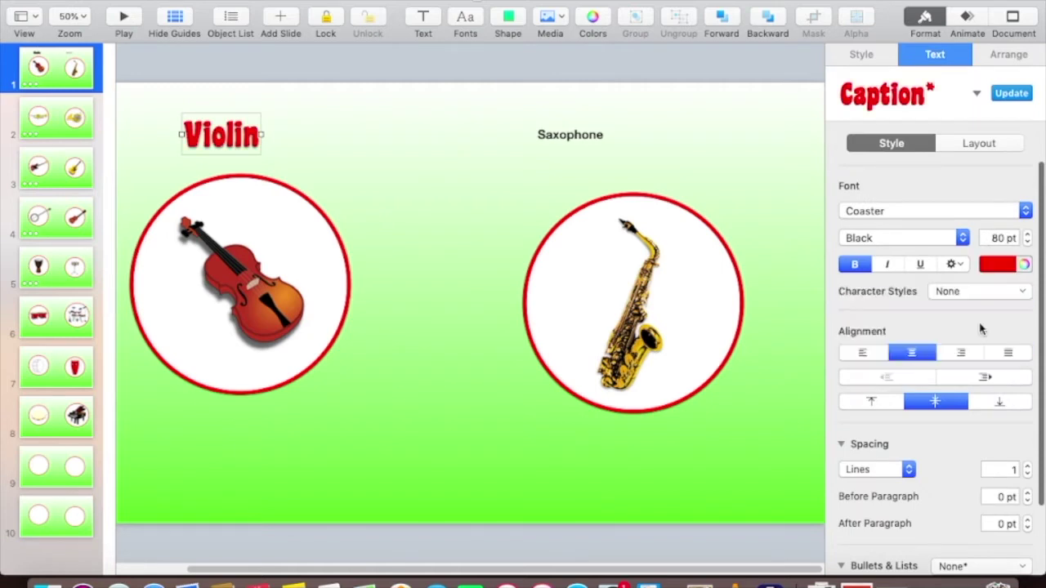
- Add a 3 pt-offset text shadow to Violin, then drag both captions lower and level
left_click(952, 264)
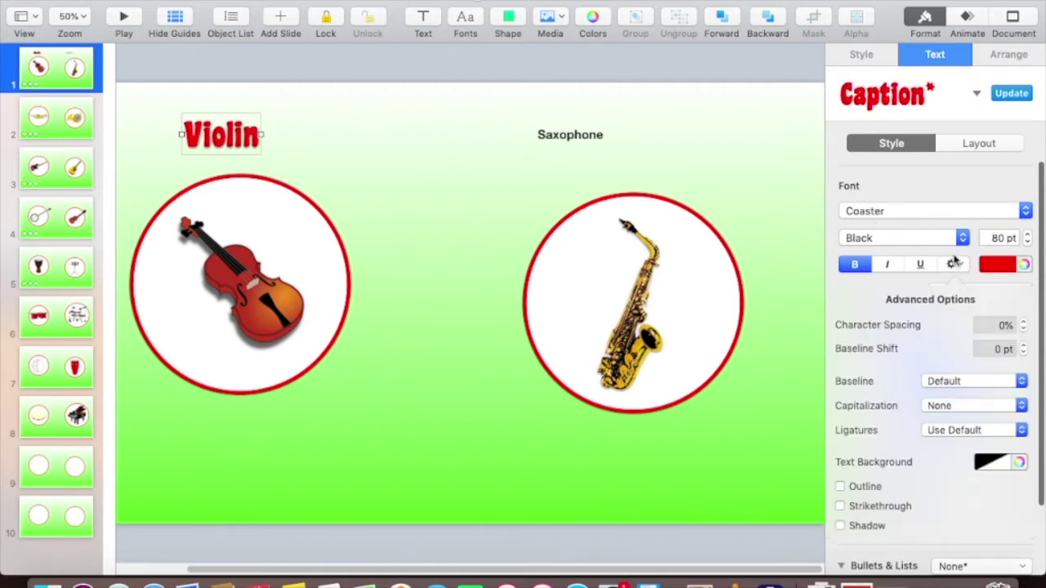
left_click(870, 527)
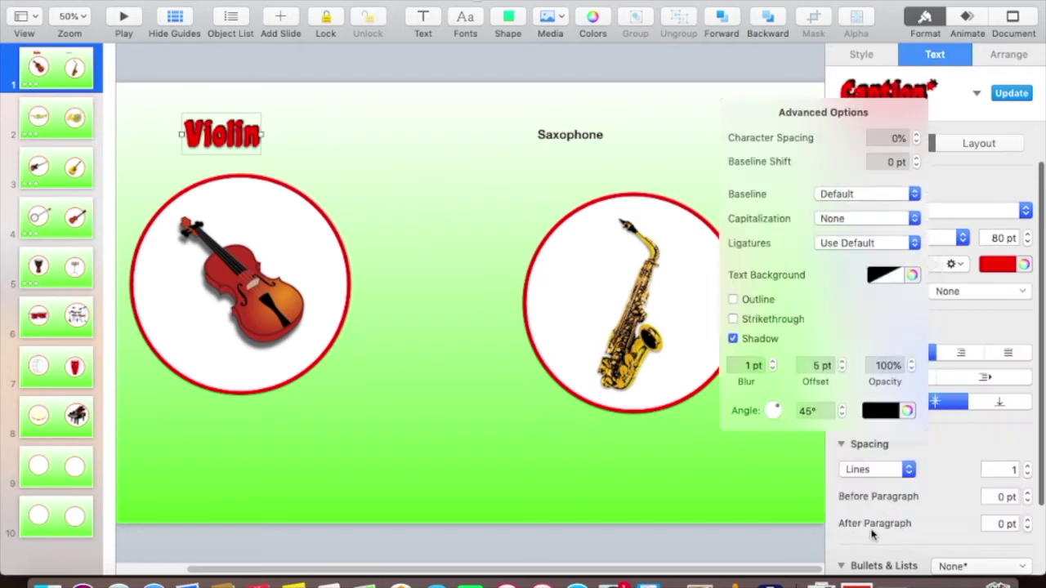
left_click(843, 369)
left_click(842, 370)
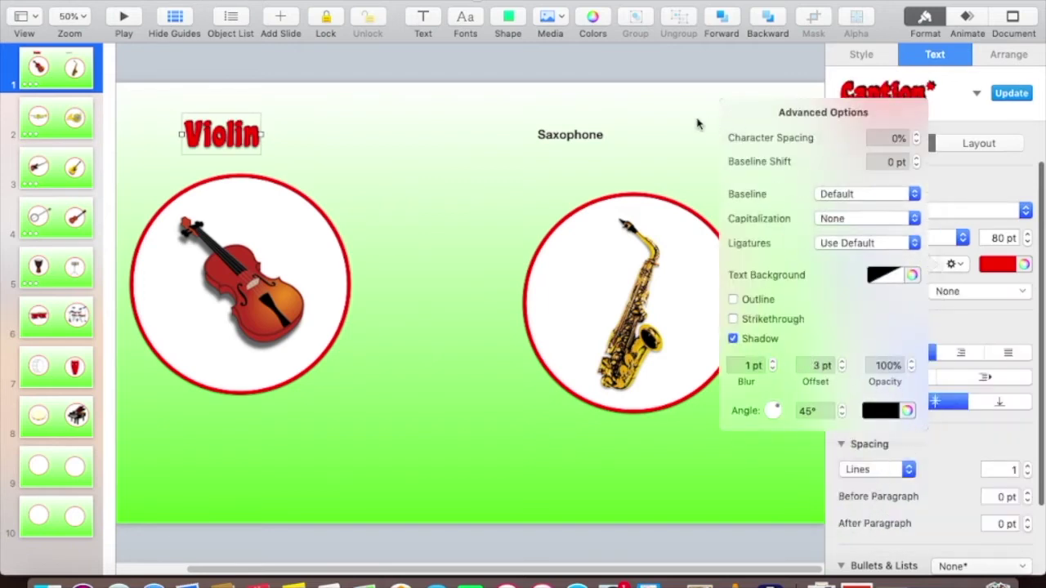
left_click(674, 125)
left_click_drag(229, 142, 249, 156)
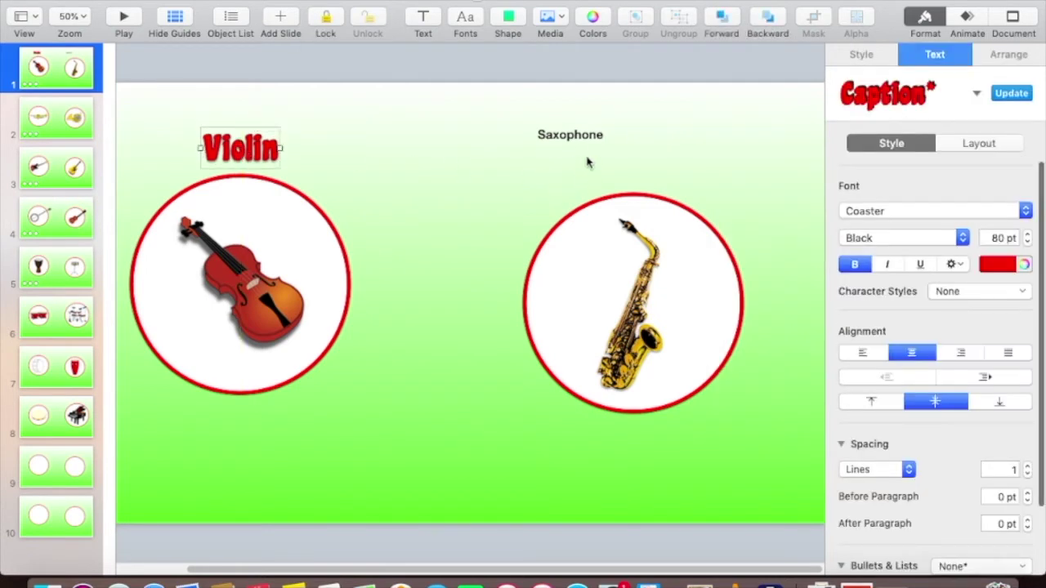
left_click_drag(566, 142, 610, 154)
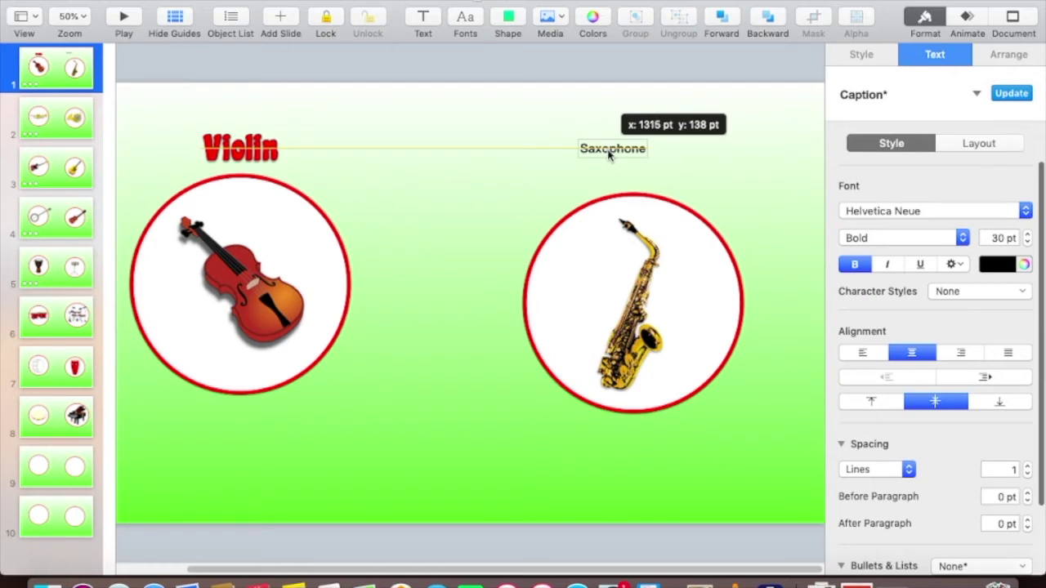
- Set the Saxophone caption's font to Coaster
left_click(883, 211)
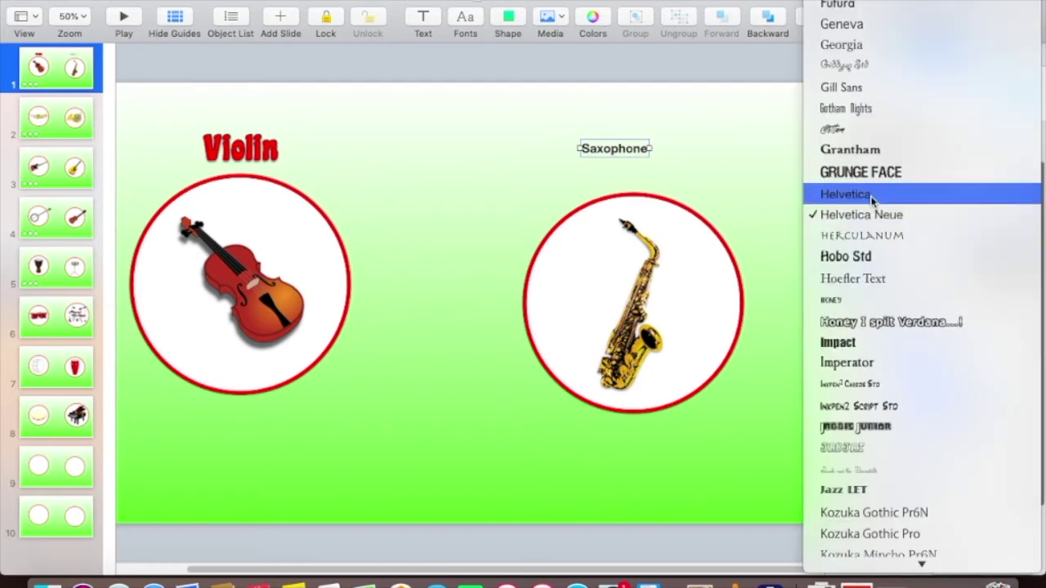
scroll(850, 130, "up", 5)
scroll(850, 130, "up", 5)
scroll(854, 122, "up", 5)
scroll(856, 114, "up", 5)
scroll(858, 109, "up", 5)
scroll(858, 109, "up", 10)
scroll(857, 106, "up", 5)
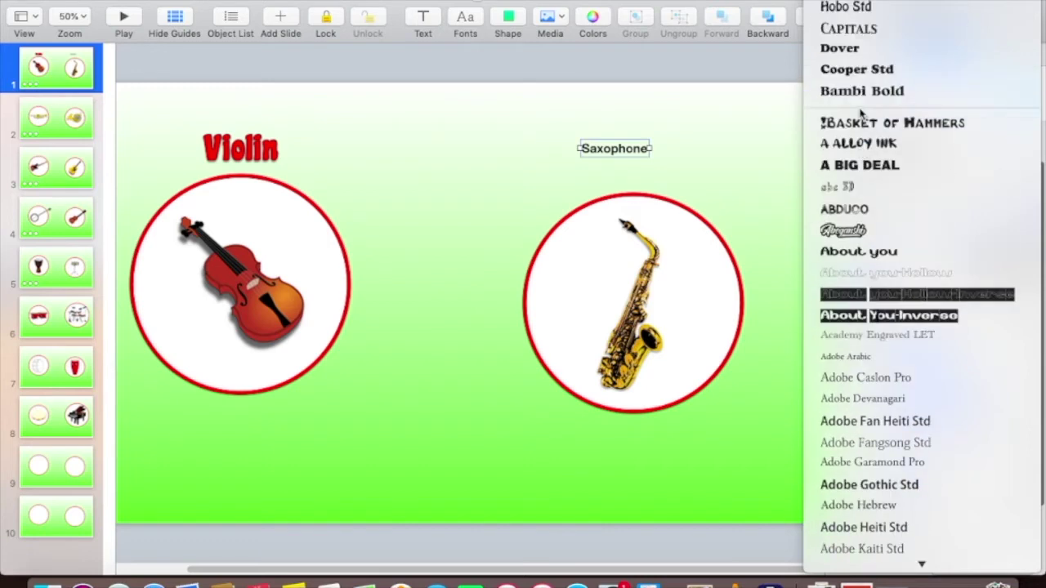
key("Return")
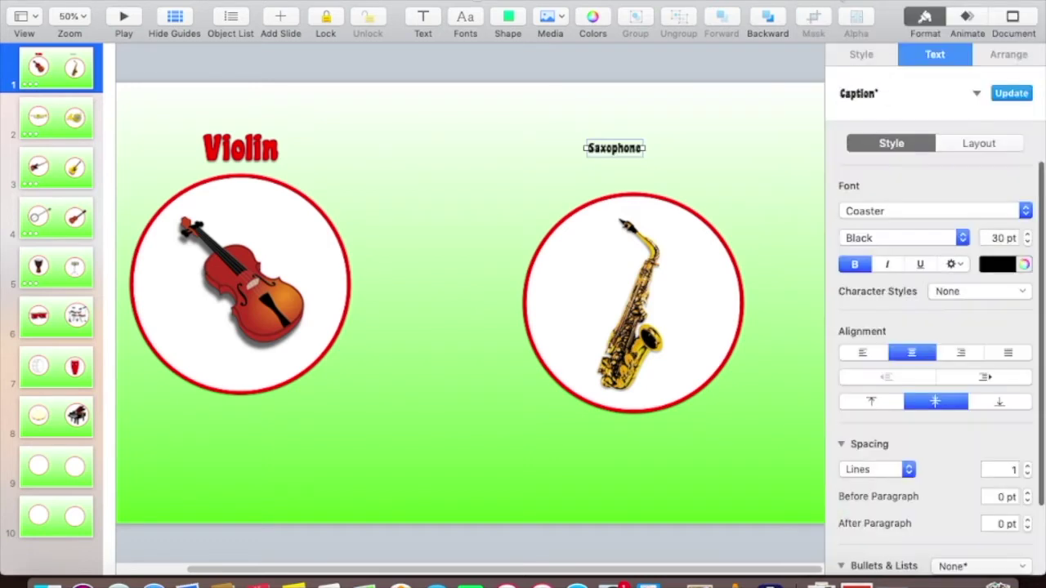
- Set the Saxophone caption size to 70 pt
left_click(998, 237)
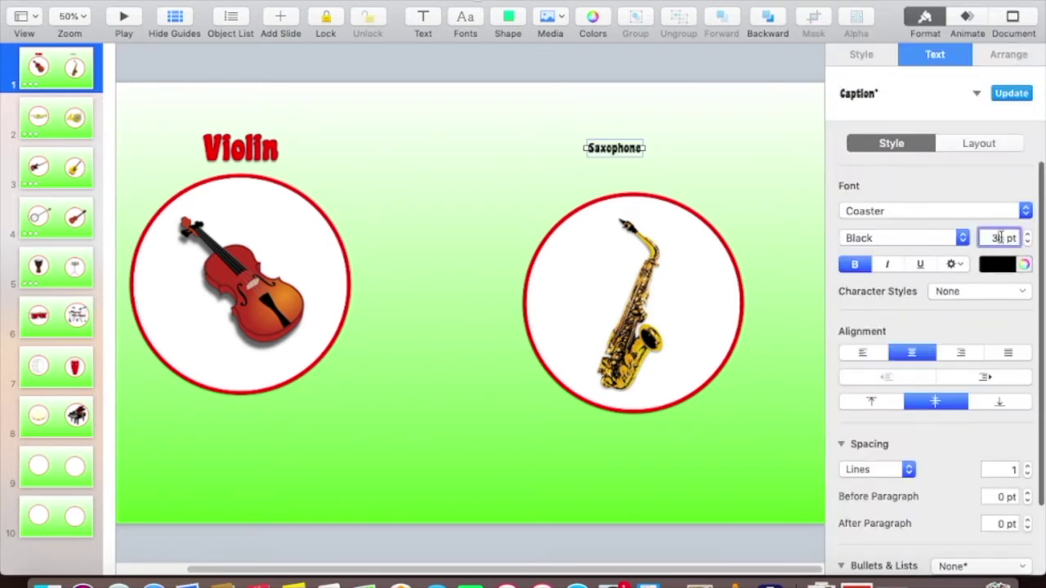
type("70")
key("Return")
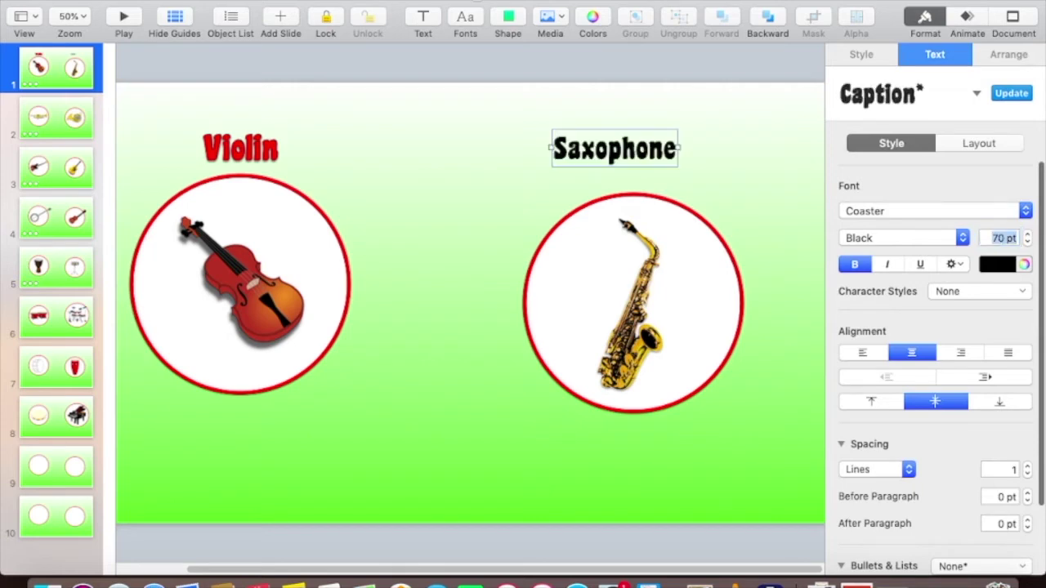
left_click(261, 155)
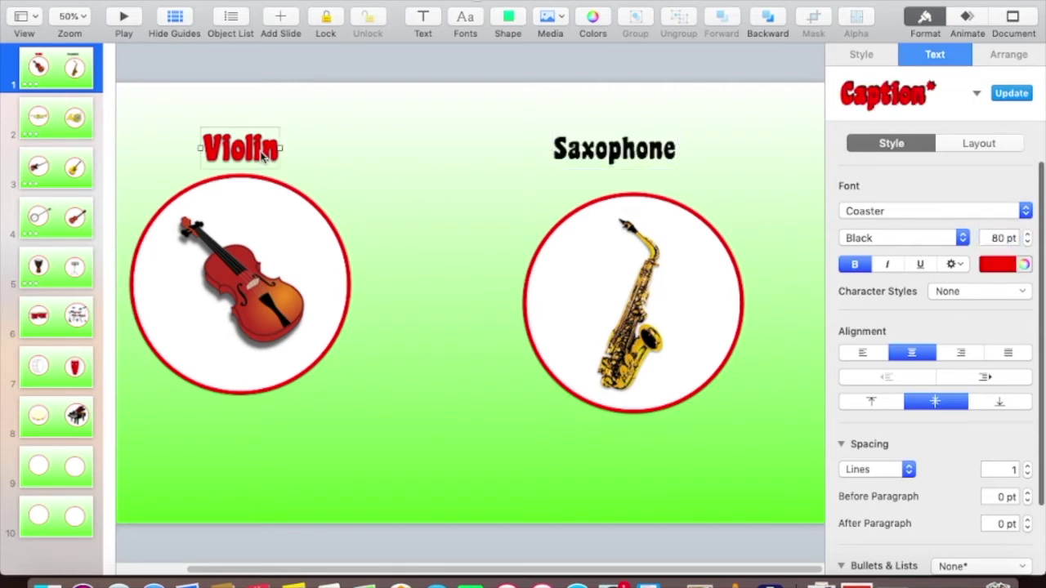
- Make the Saxophone caption 80 pt and give its box a drop shadow
left_click(629, 165)
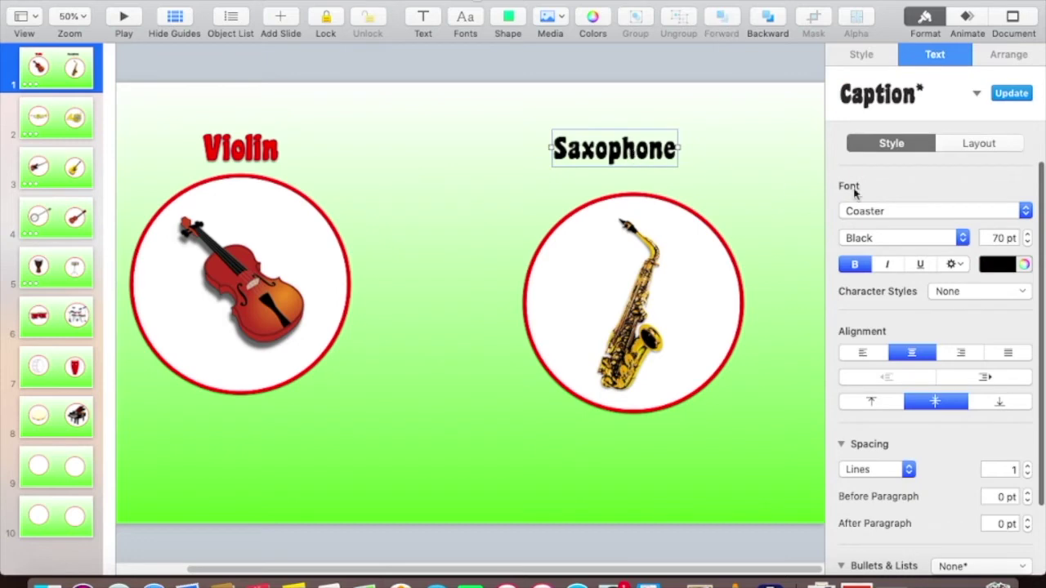
left_click(999, 237)
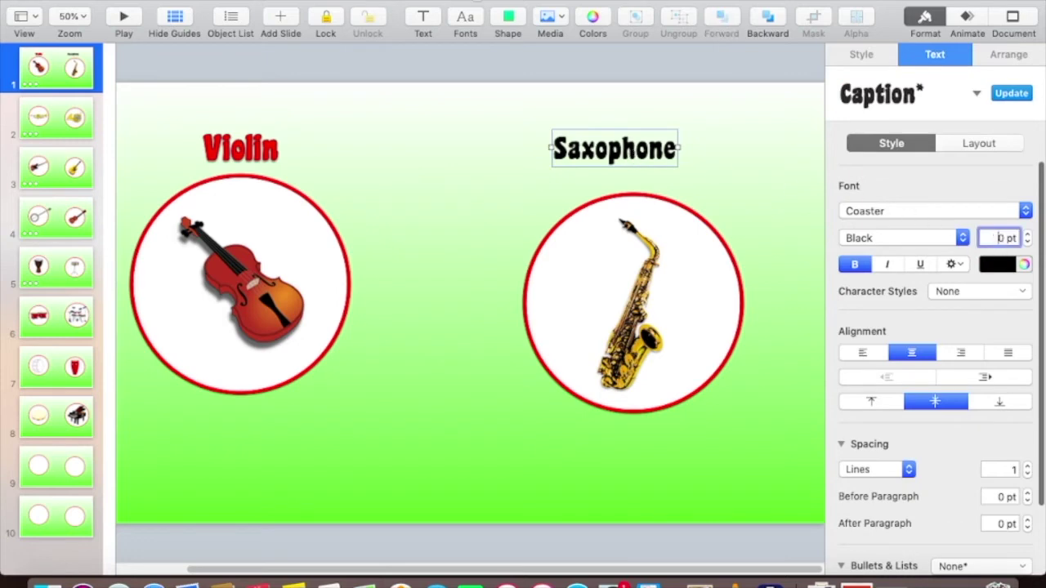
key("Return")
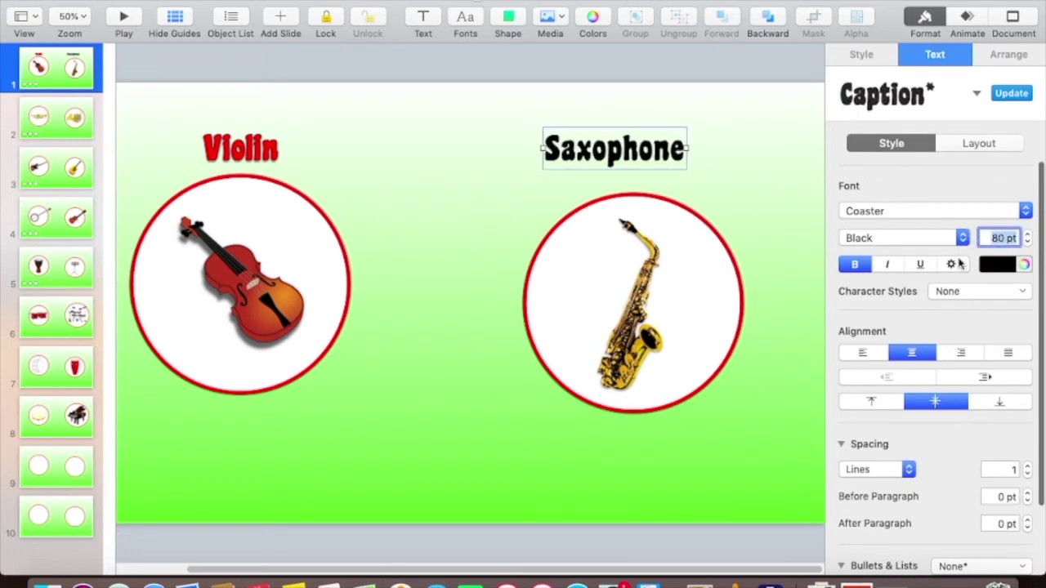
left_click(861, 55)
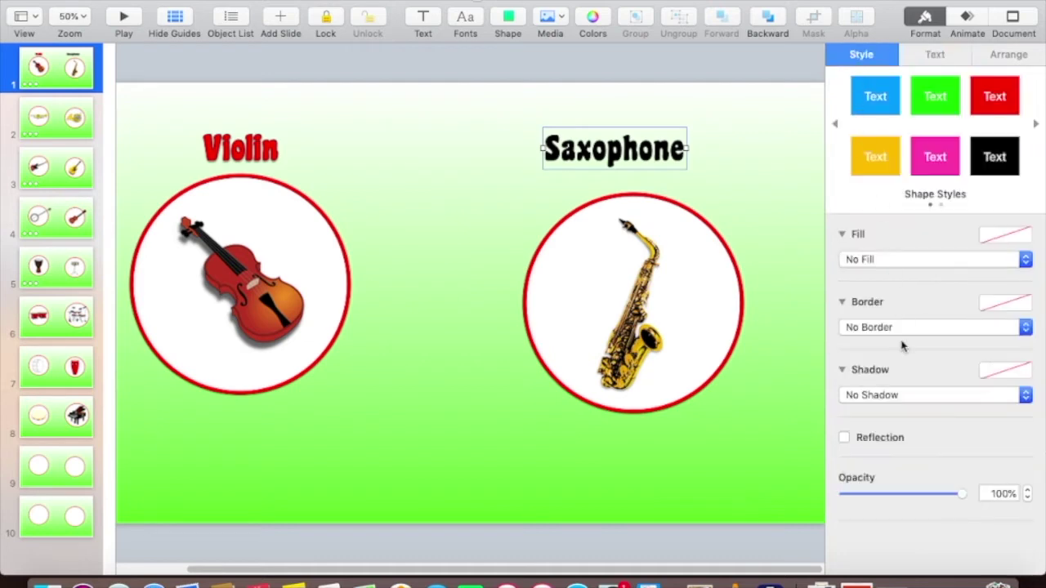
left_click(883, 395)
left_click(880, 409)
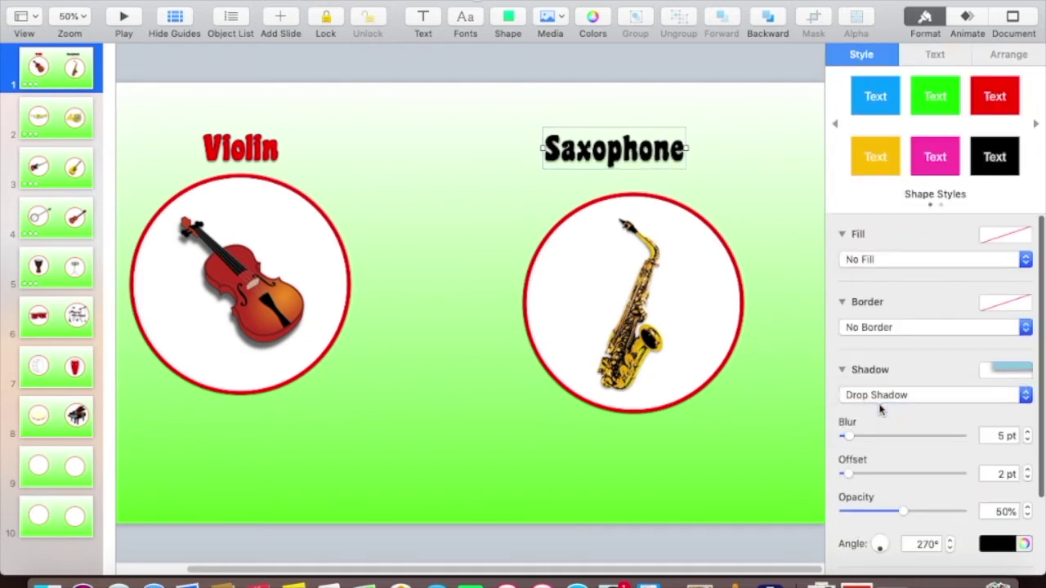
- Make the Saxophone text red with a text shadow, nudging it right over its circle
left_click(773, 177)
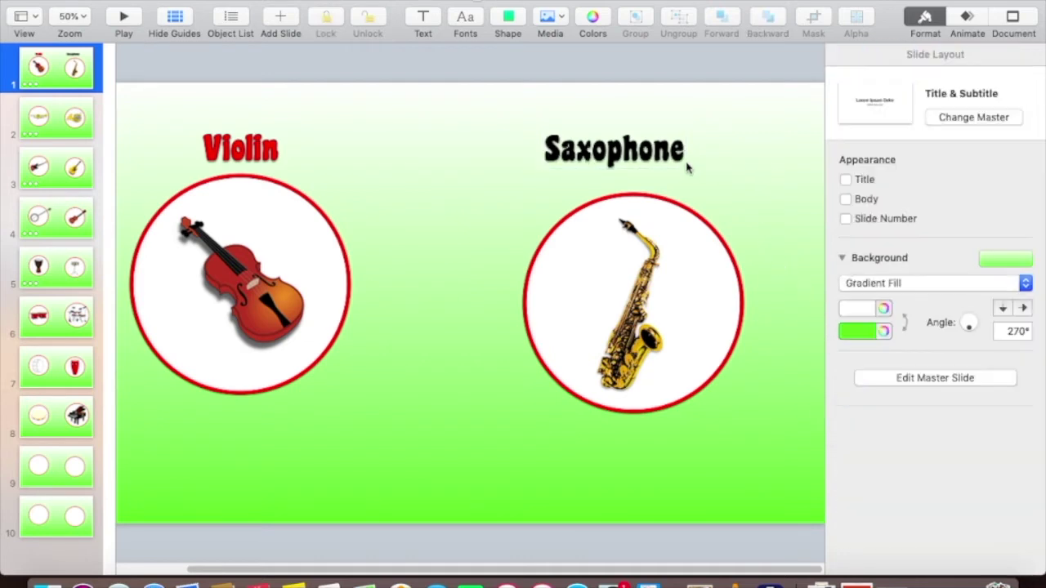
left_click(632, 160)
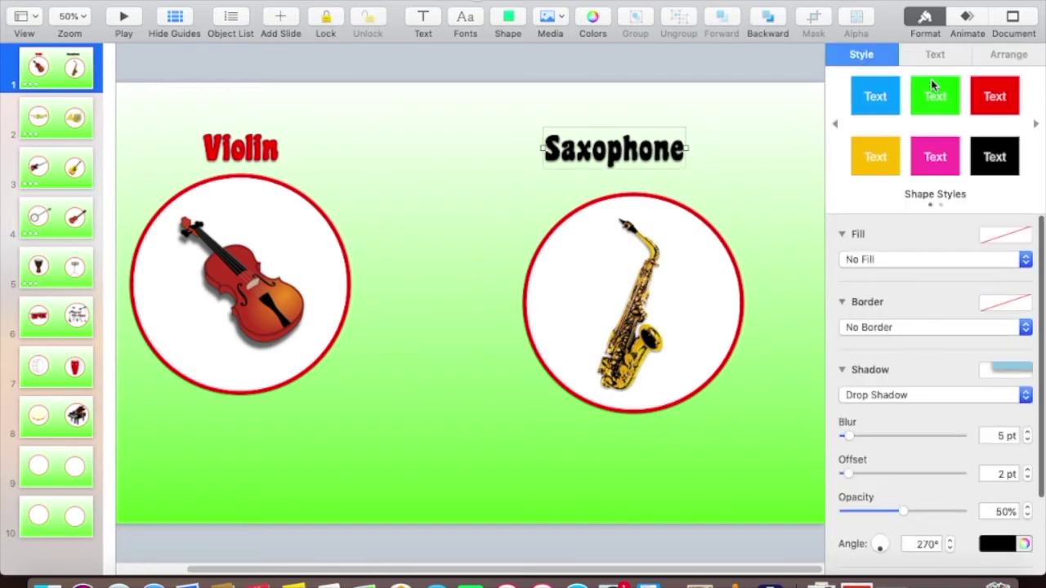
left_click(935, 54)
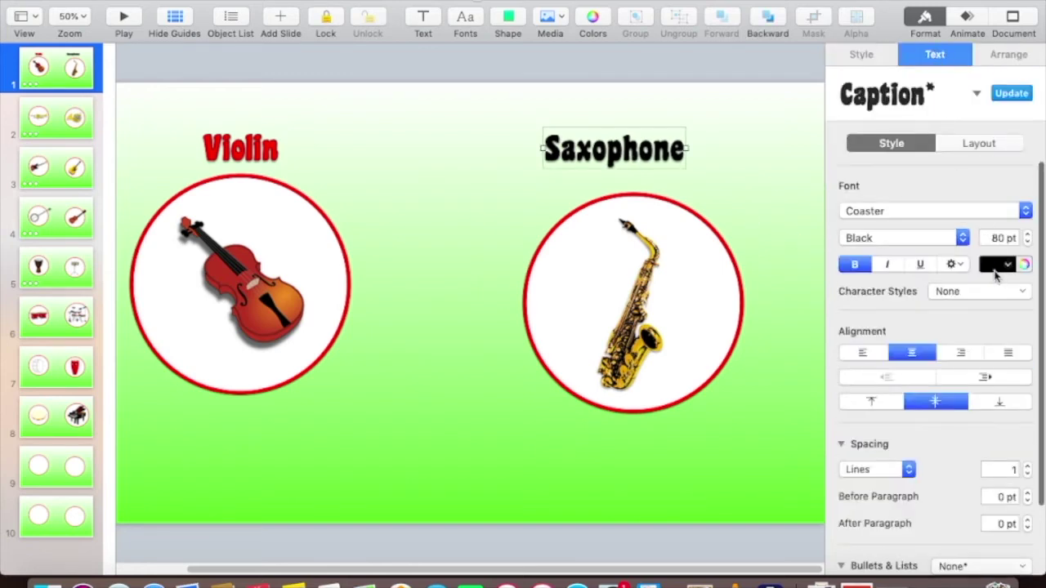
left_click(996, 266)
left_click(977, 326)
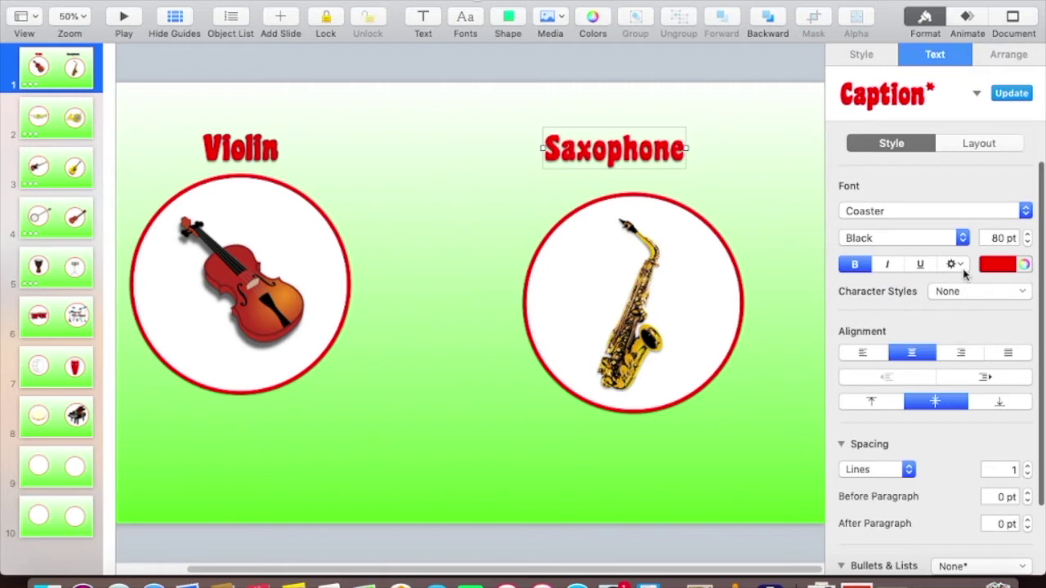
left_click(956, 264)
left_click(840, 525)
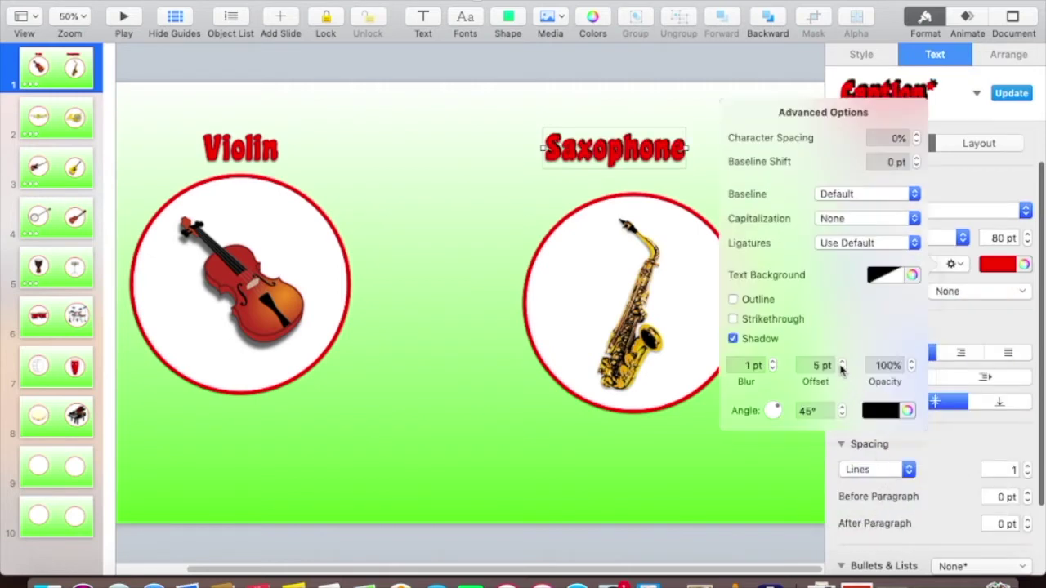
left_click(501, 204)
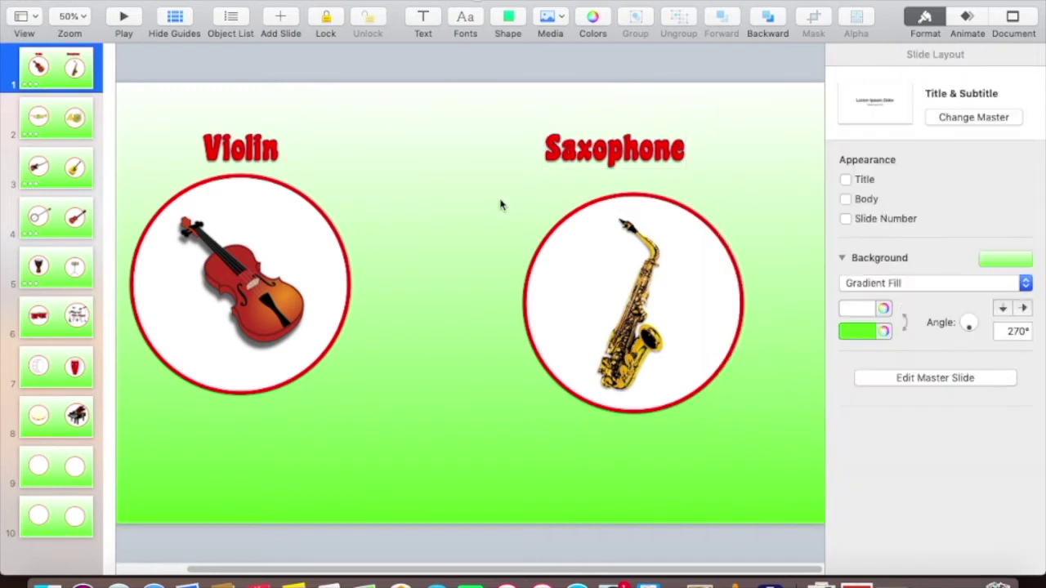
left_click_drag(610, 154, 626, 156)
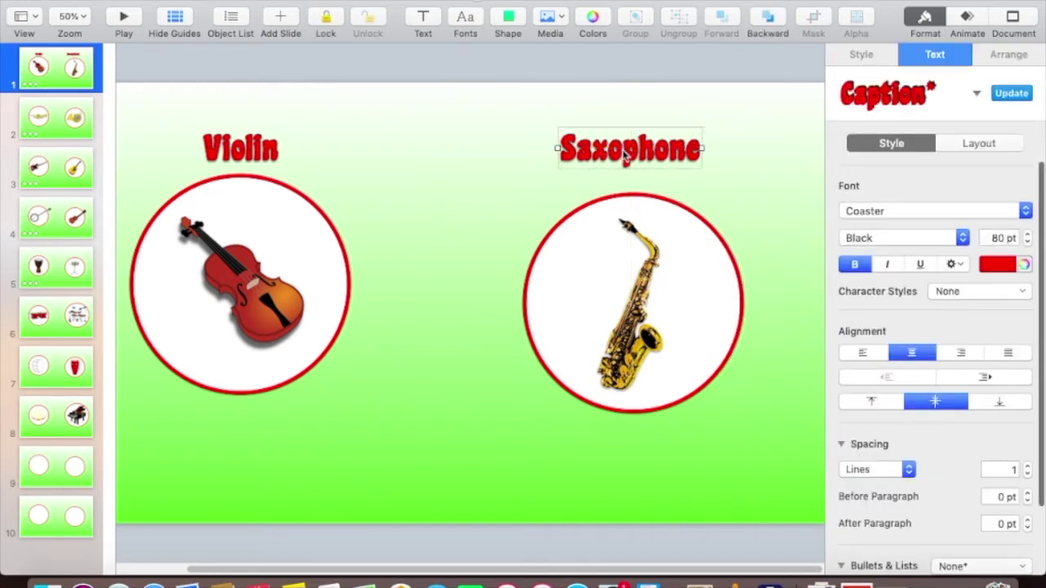
- Give the Violin label a Cube build-in and a Disappear build-out
left_click(972, 30)
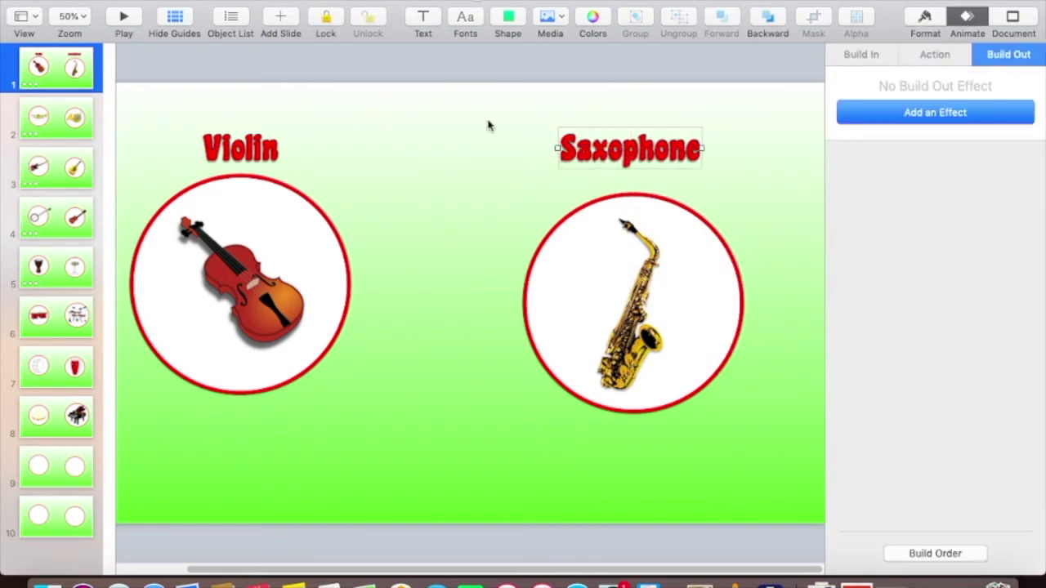
left_click(233, 151)
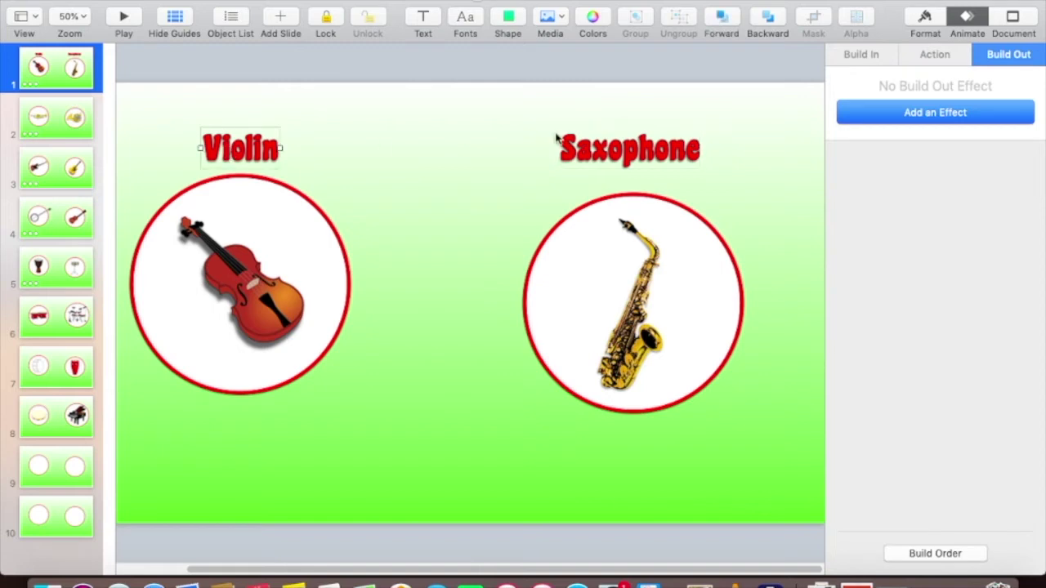
left_click(860, 53)
left_click(895, 118)
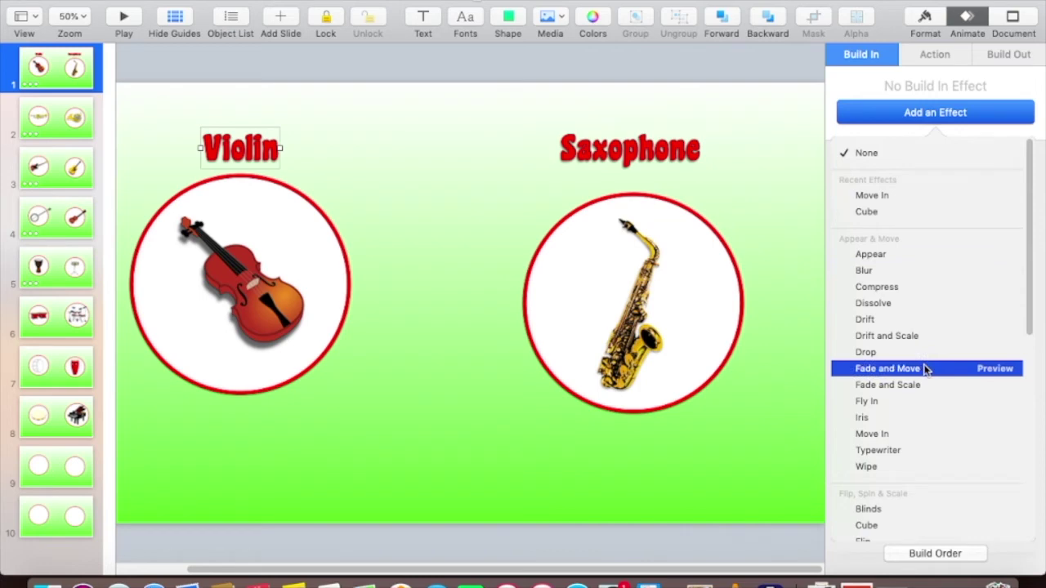
scroll(926, 369, "down", 3)
scroll(926, 369, "down", 1)
scroll(926, 370, "down", 2)
scroll(925, 369, "down", 1)
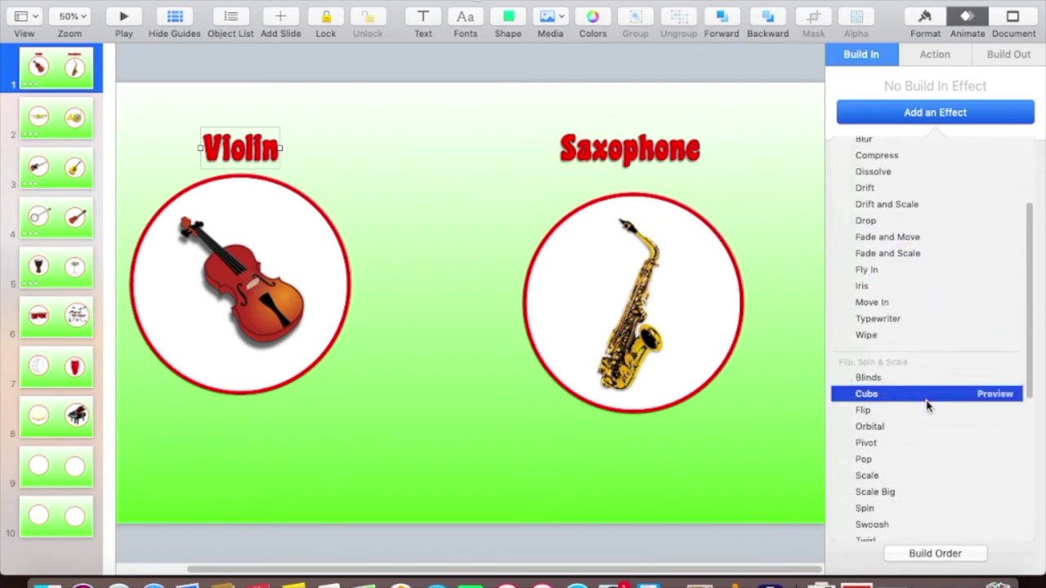
left_click(926, 396)
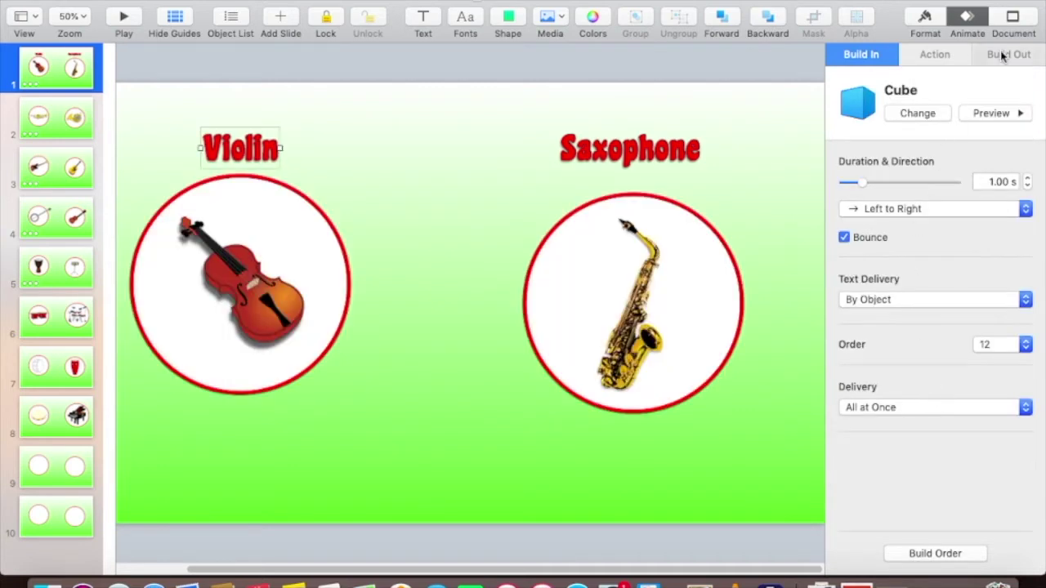
left_click(1004, 55)
left_click(913, 116)
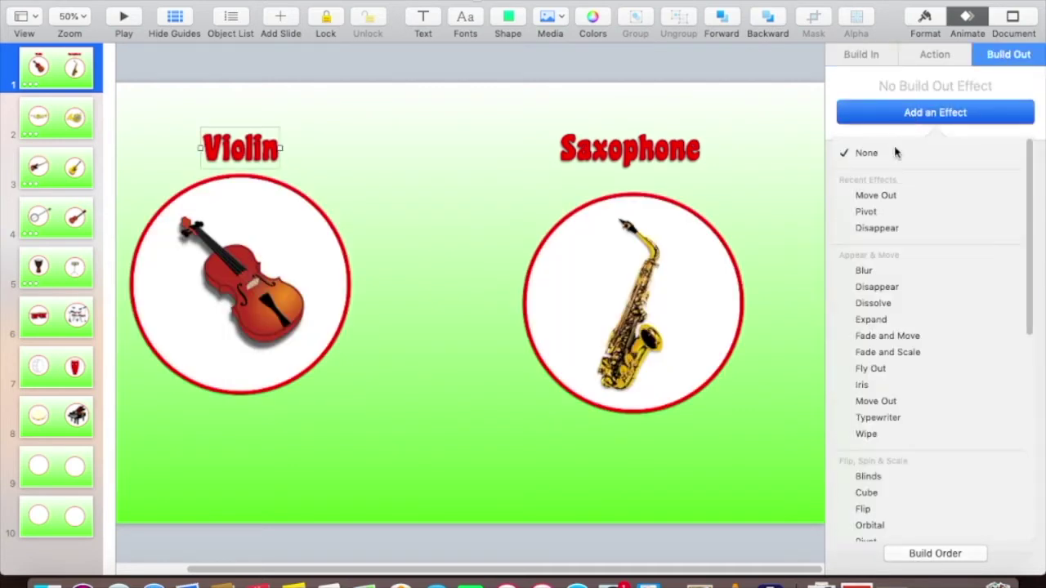
left_click(887, 230)
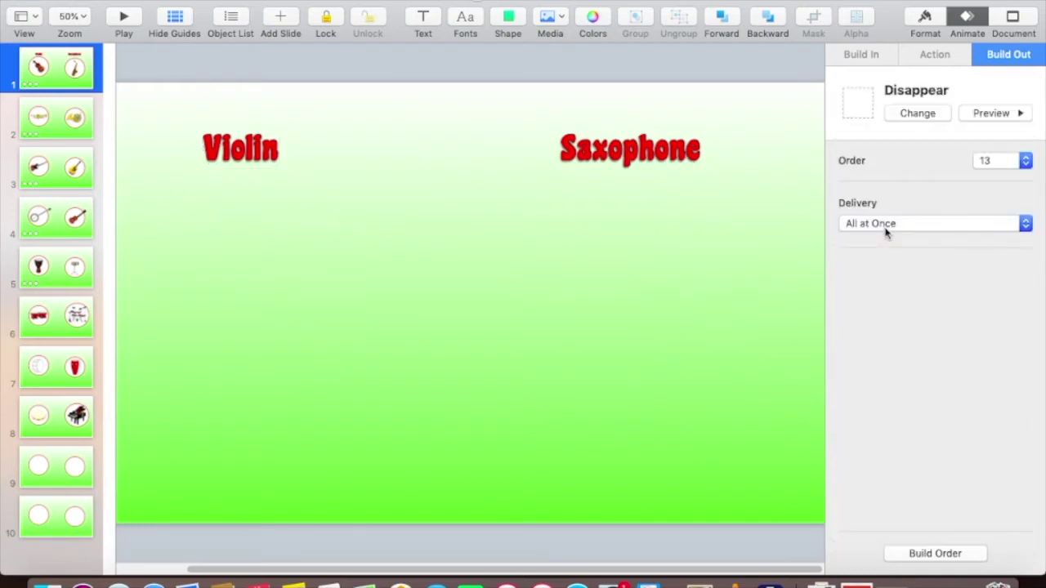
- Give the Saxophone label a Compress build-in and a Blinds build-out
key("super+z")
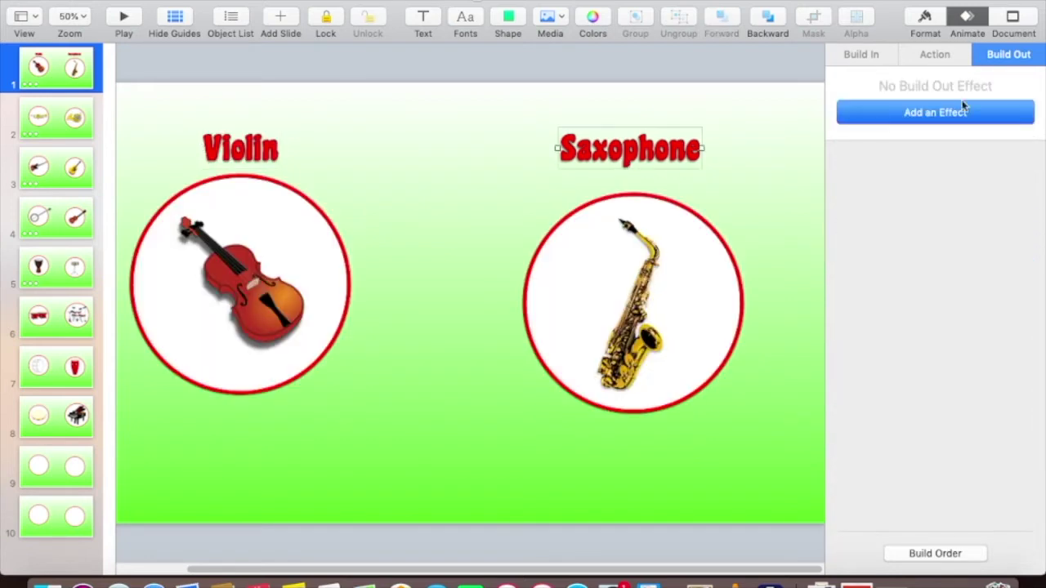
left_click(862, 55)
left_click(915, 120)
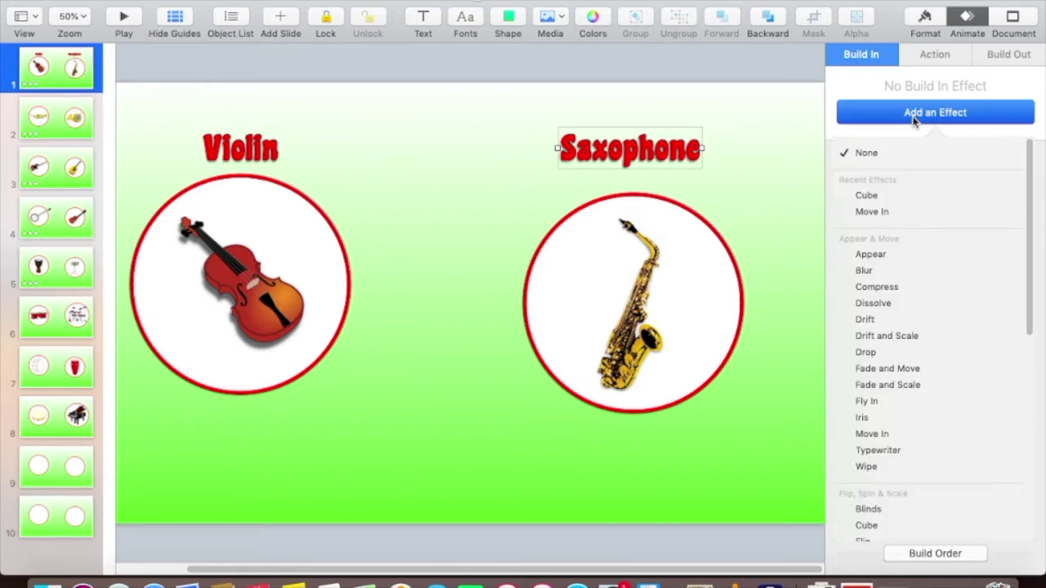
mouse_move(877, 287)
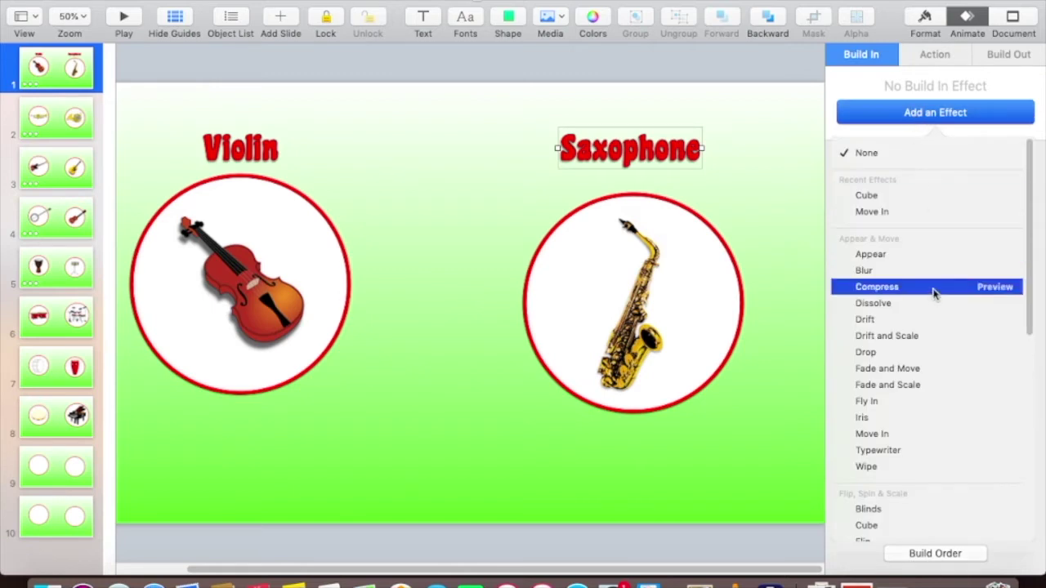
left_click(935, 294)
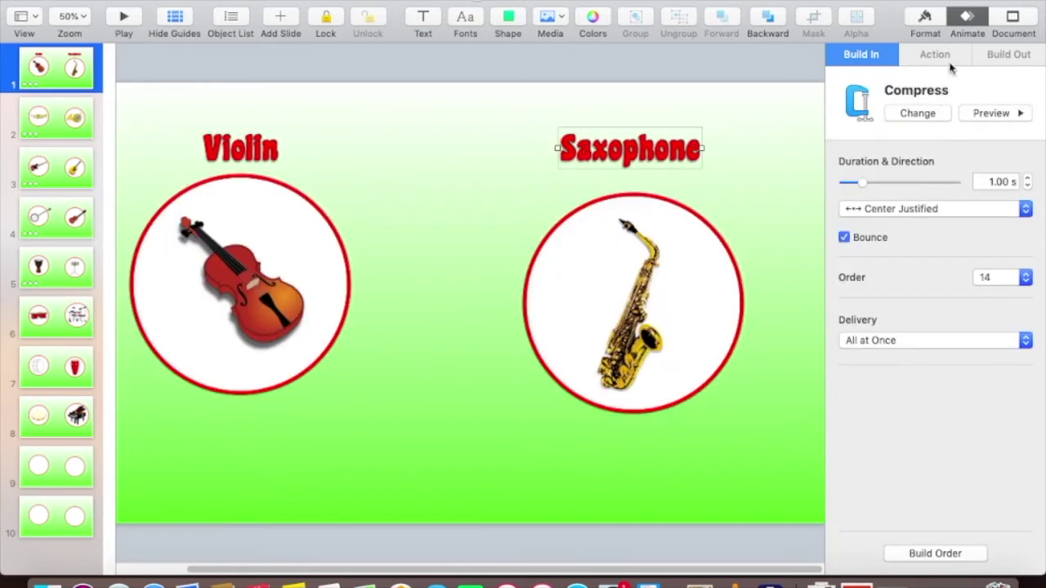
left_click(1017, 55)
left_click(934, 113)
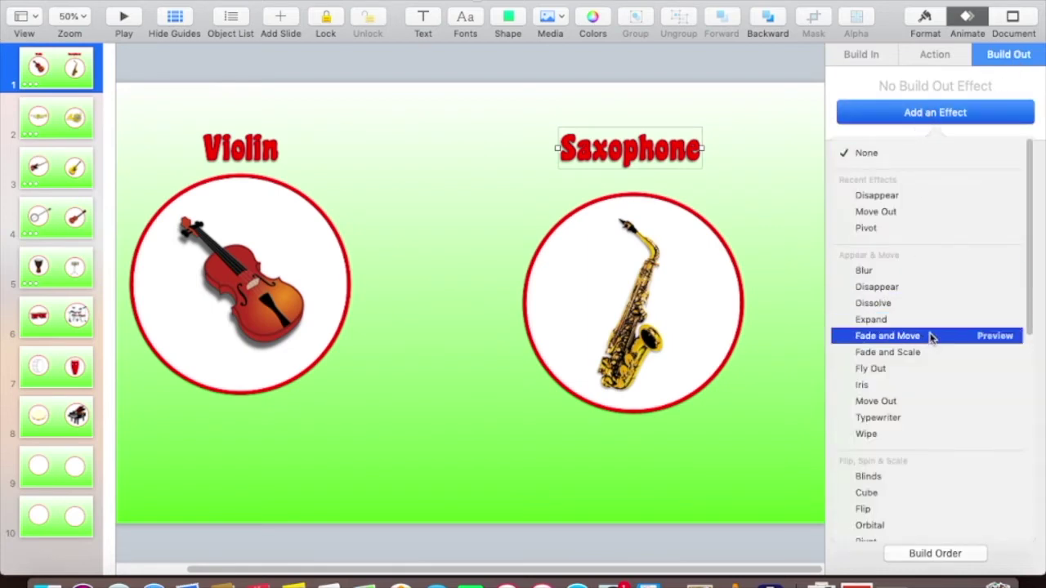
scroll(931, 338, "down", 1)
scroll(933, 340, "down", 3)
scroll(934, 342, "down", 2)
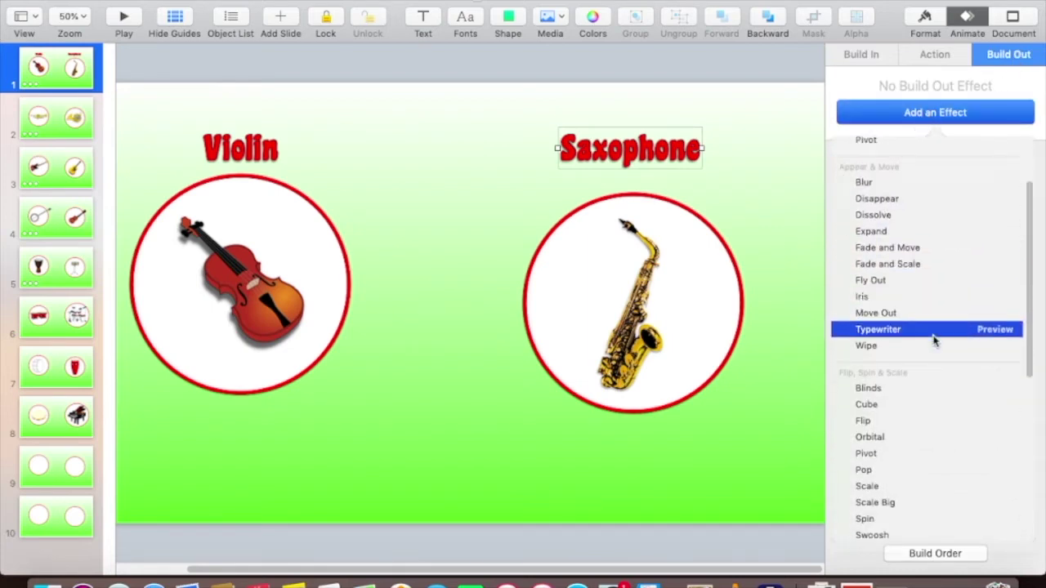
scroll(934, 341, "down", 2)
scroll(934, 341, "down", 1)
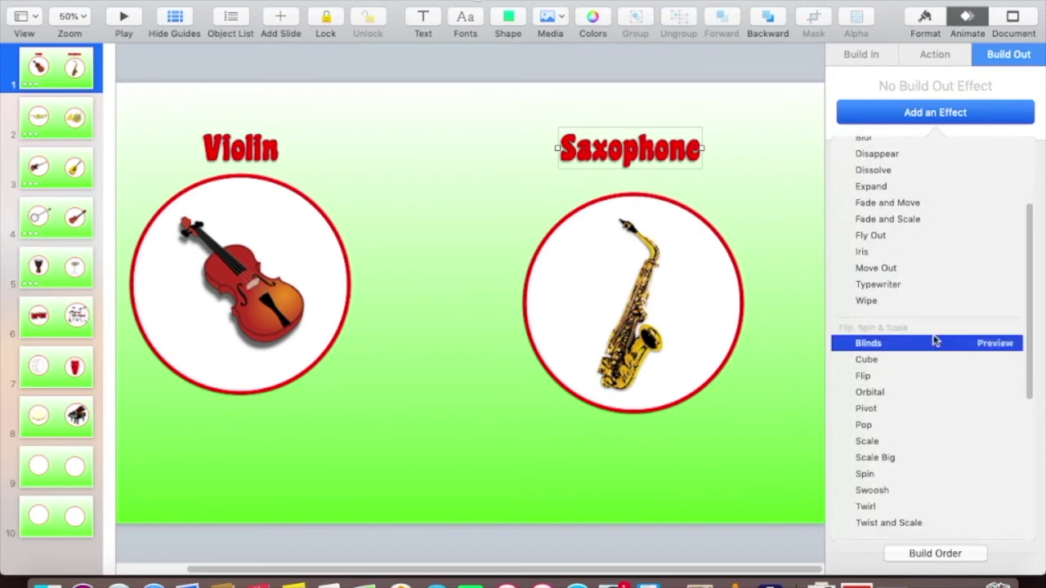
left_click(926, 343)
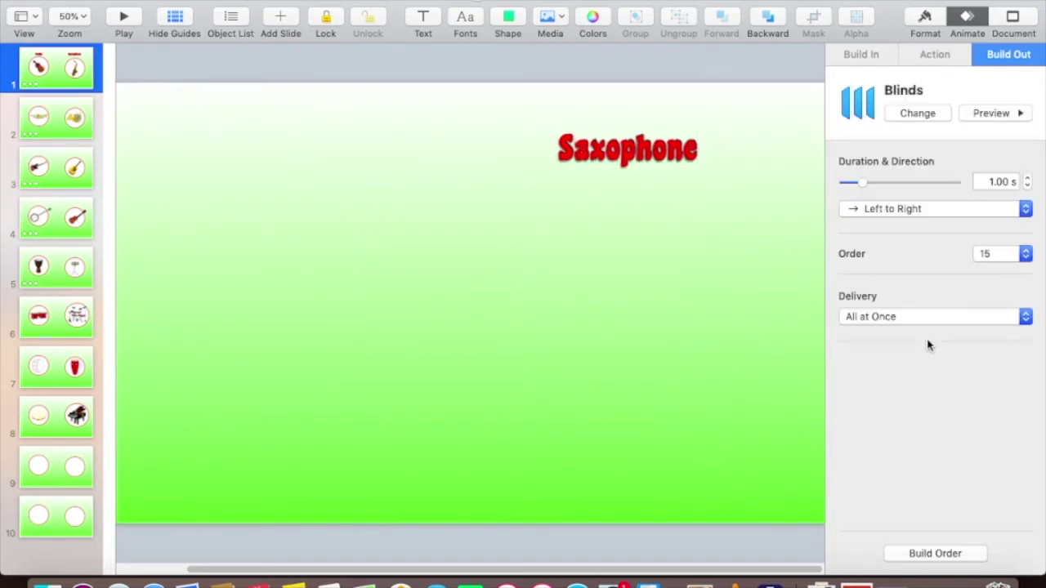
- In Build Order, move the Violin Cube build to position 3
left_click(923, 562)
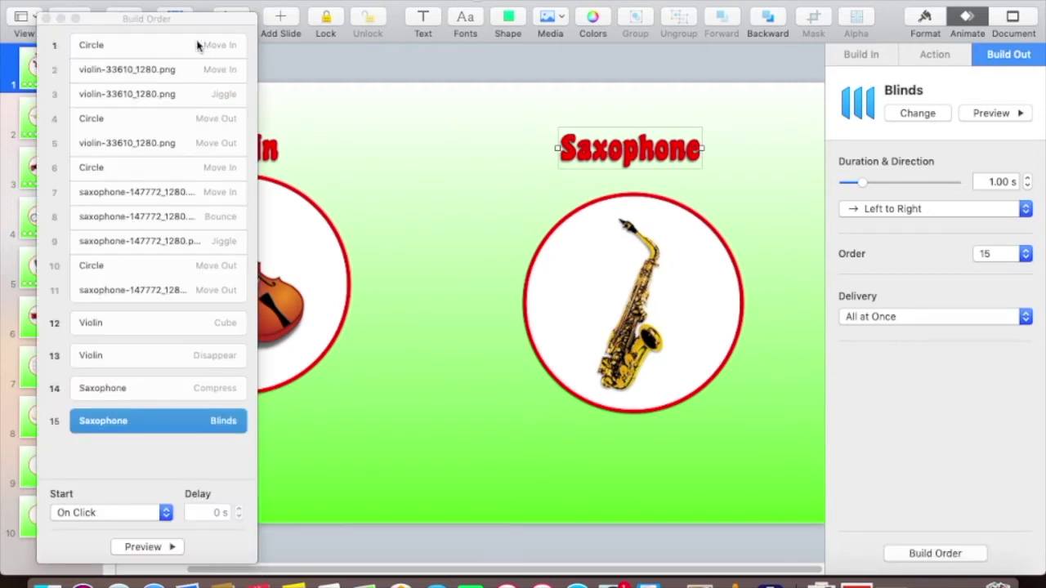
left_click_drag(203, 19, 886, 85)
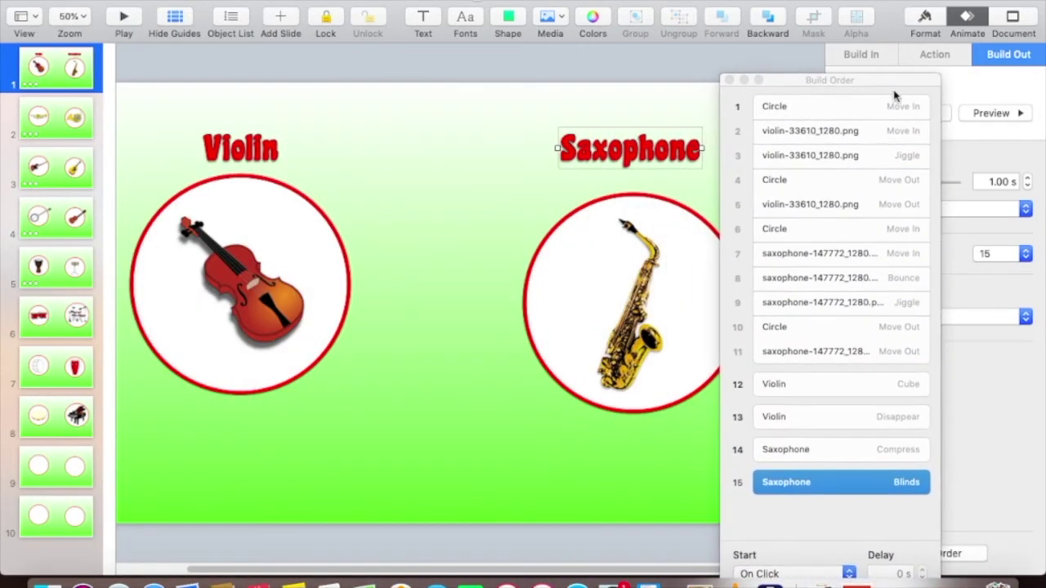
left_click(806, 109)
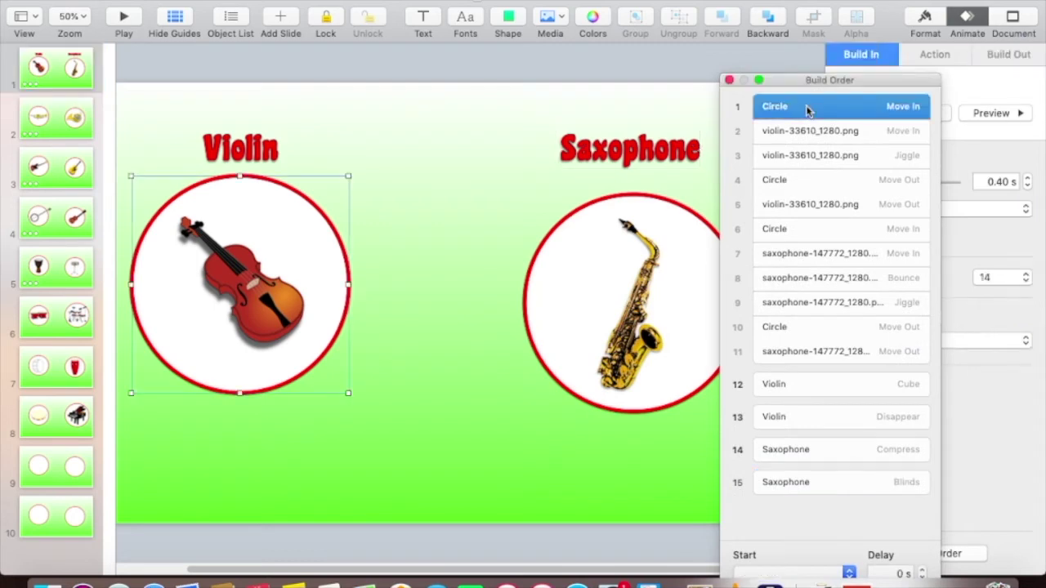
left_click(811, 135)
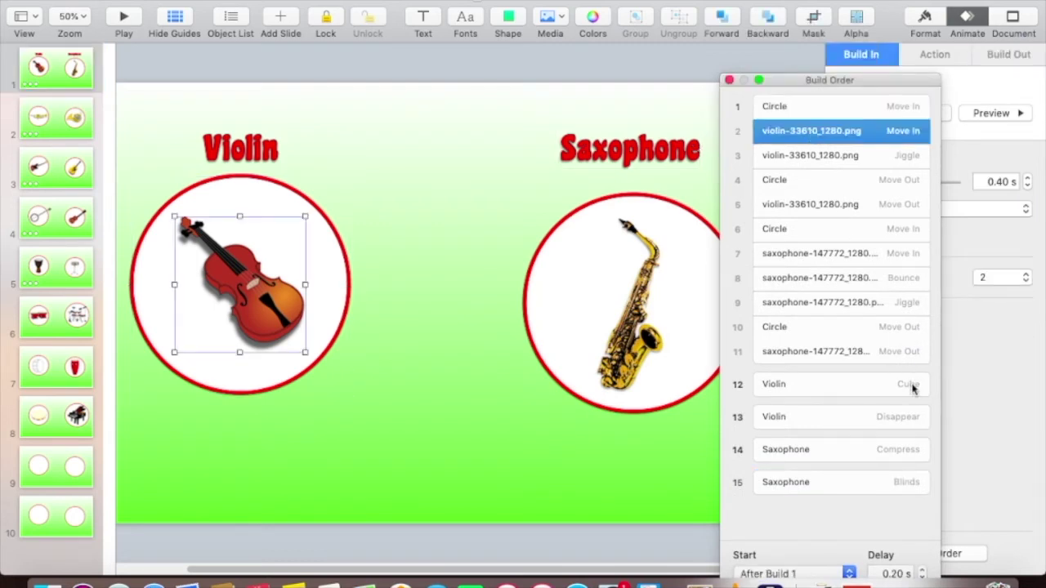
left_click_drag(873, 384, 853, 146)
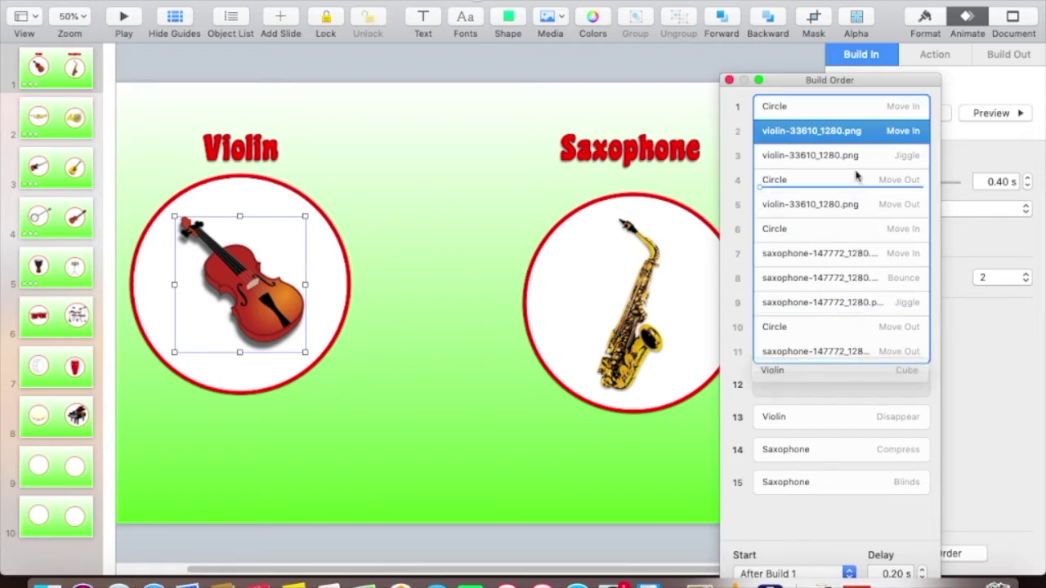
left_click_drag(854, 145, 854, 145)
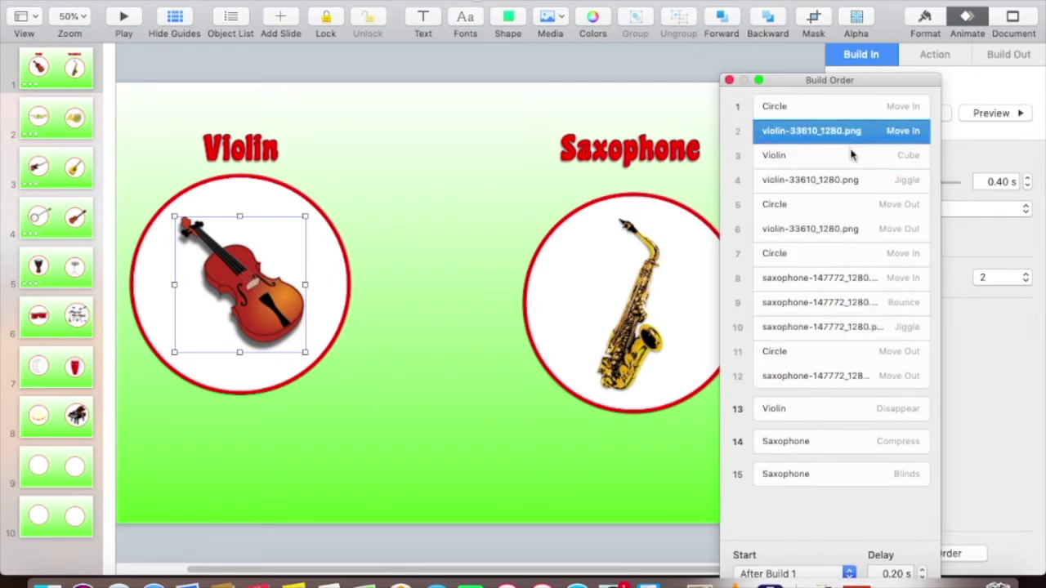
- Move the Violin Disappear build to position 8
left_click(868, 208)
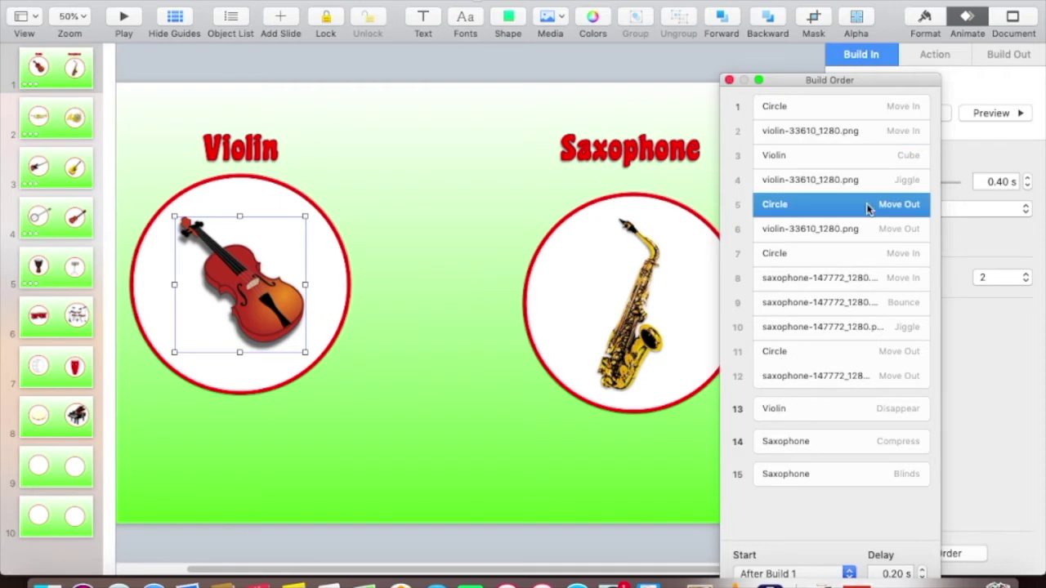
left_click(866, 229)
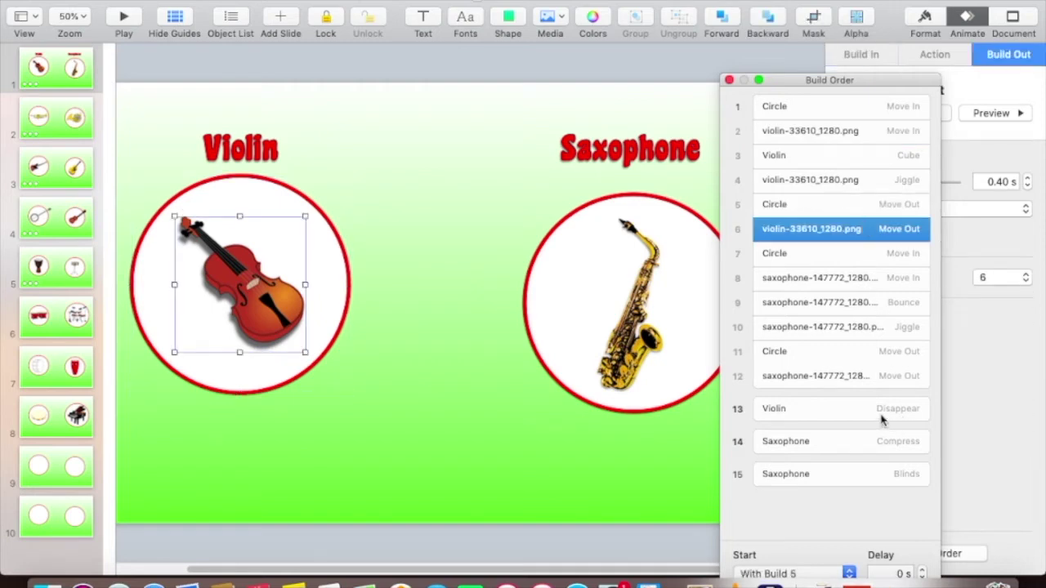
left_click_drag(881, 419, 868, 266)
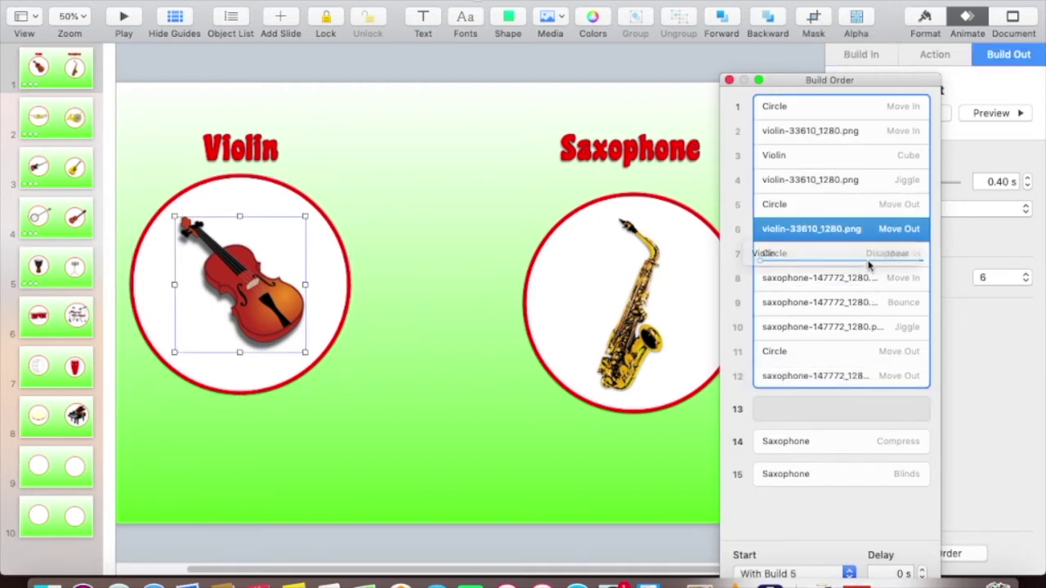
left_click_drag(868, 266, 868, 268)
left_click(835, 279)
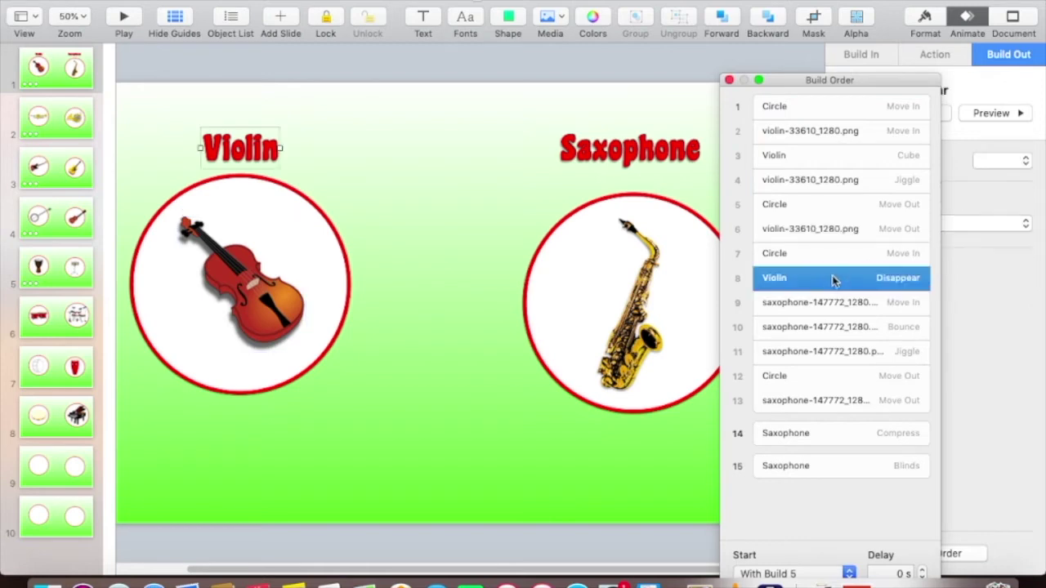
left_click_drag(810, 81, 807, 13)
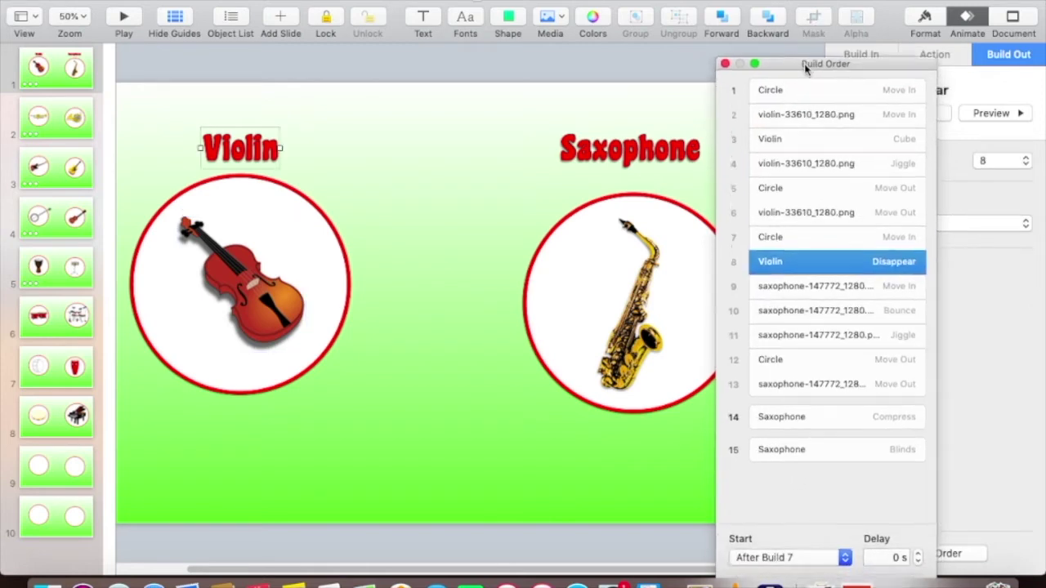
- Set the Violin Disappear build to start With Build 7
left_click(799, 506)
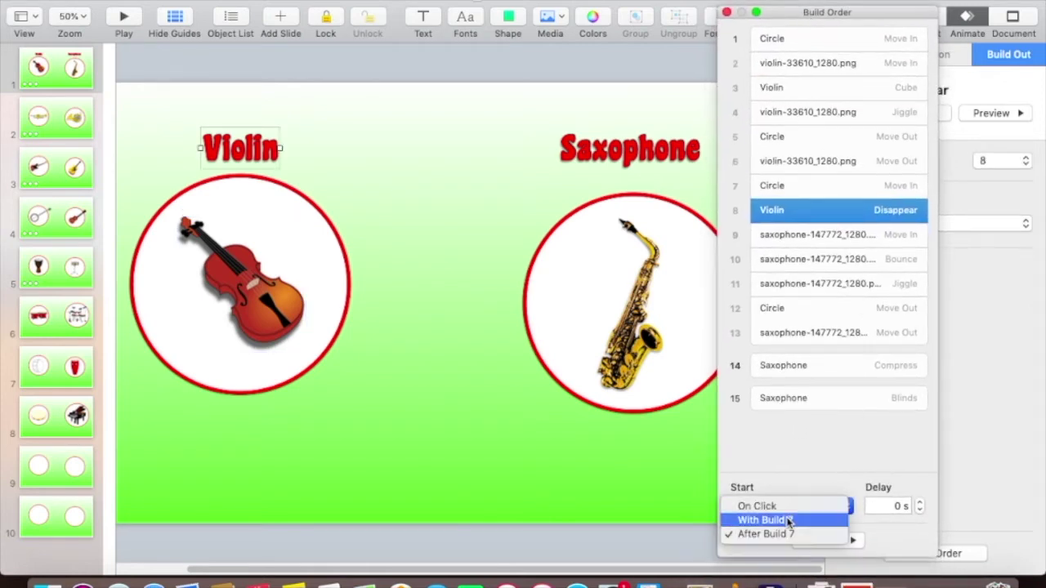
left_click(789, 518)
mouse_move(813, 14)
left_mouse_down()
mouse_move(460, 75)
mouse_move(281, 53)
left_mouse_up()
left_click(582, 249)
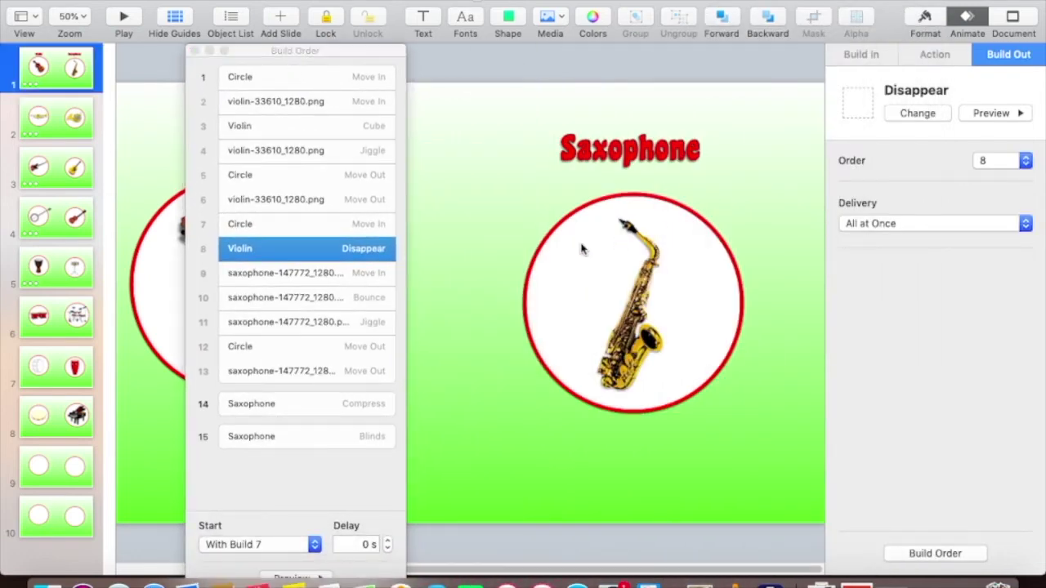
- Move the Saxophone Compress build up the build order
left_click(580, 246)
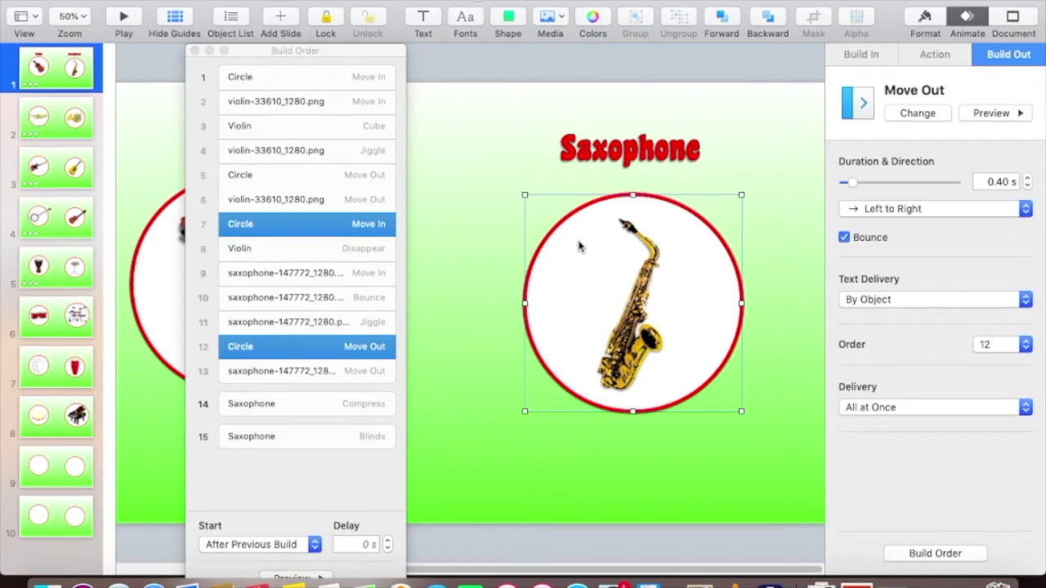
left_click(636, 309)
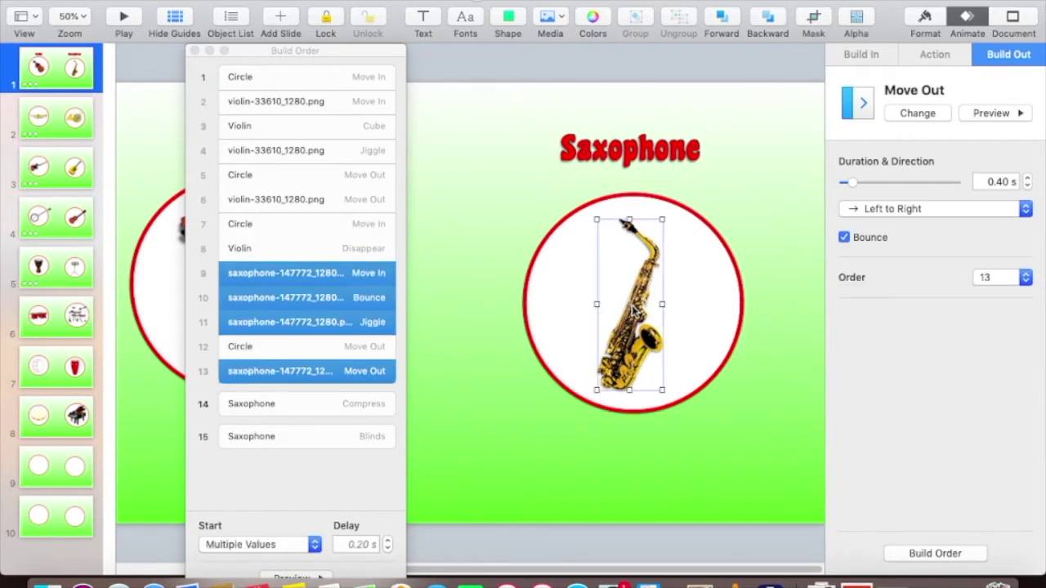
left_click(346, 273)
left_click(348, 273)
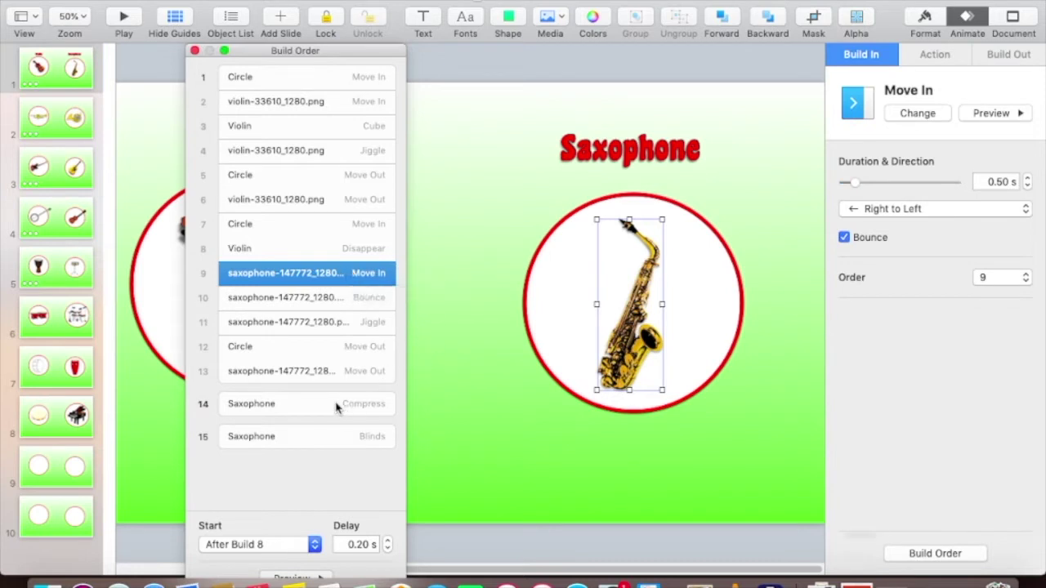
left_click_drag(329, 403, 339, 293)
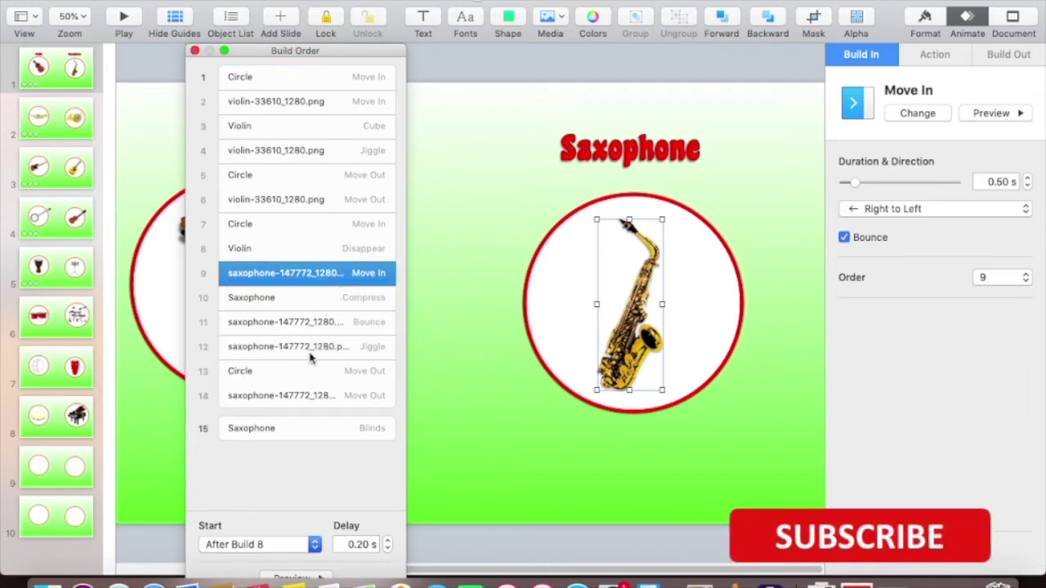
- Start the Saxophone Blinds exit With Build 13 and close Build Order
left_click(294, 427)
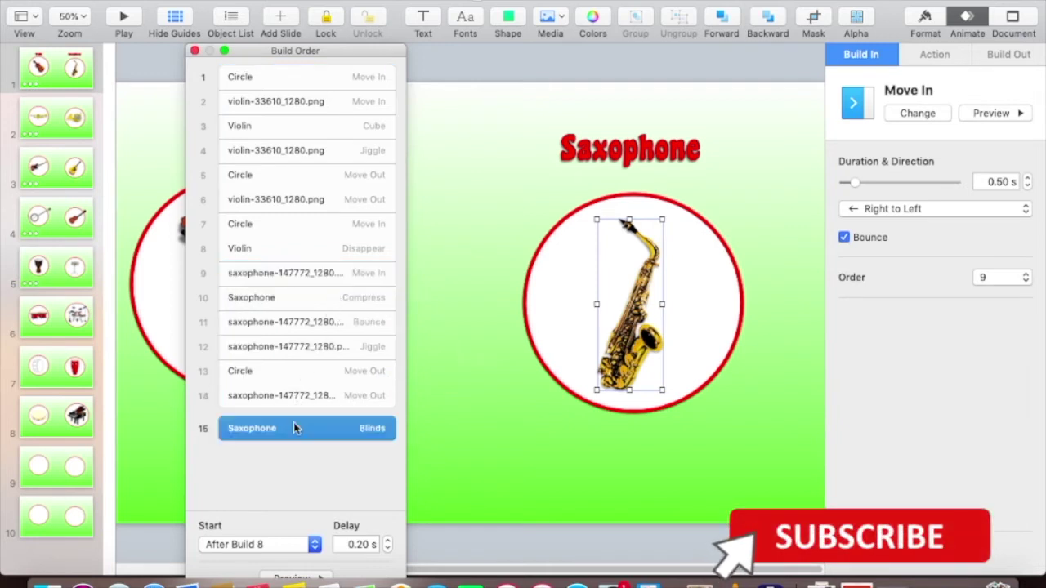
left_click(260, 545)
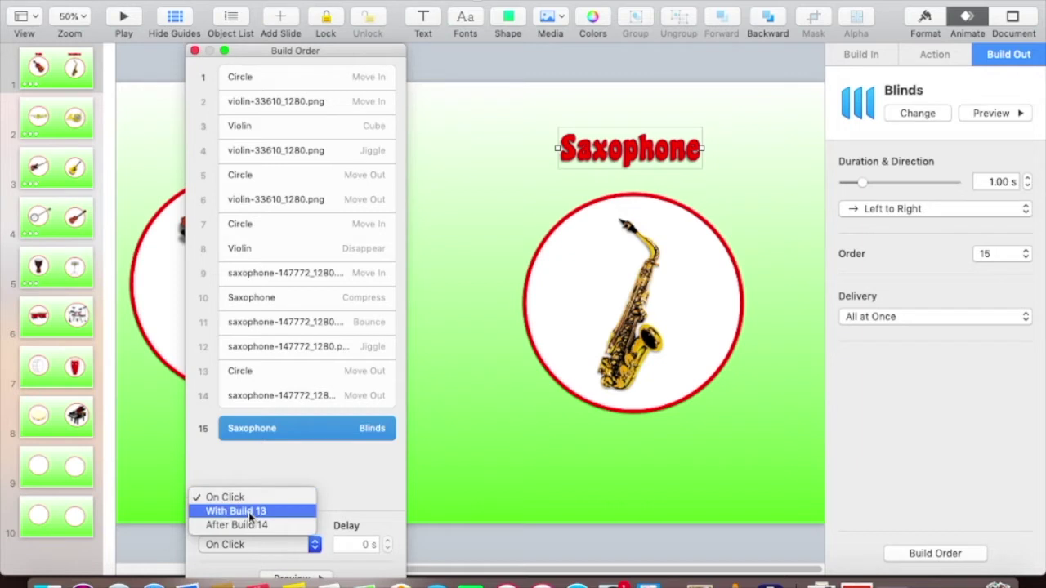
left_click(249, 512)
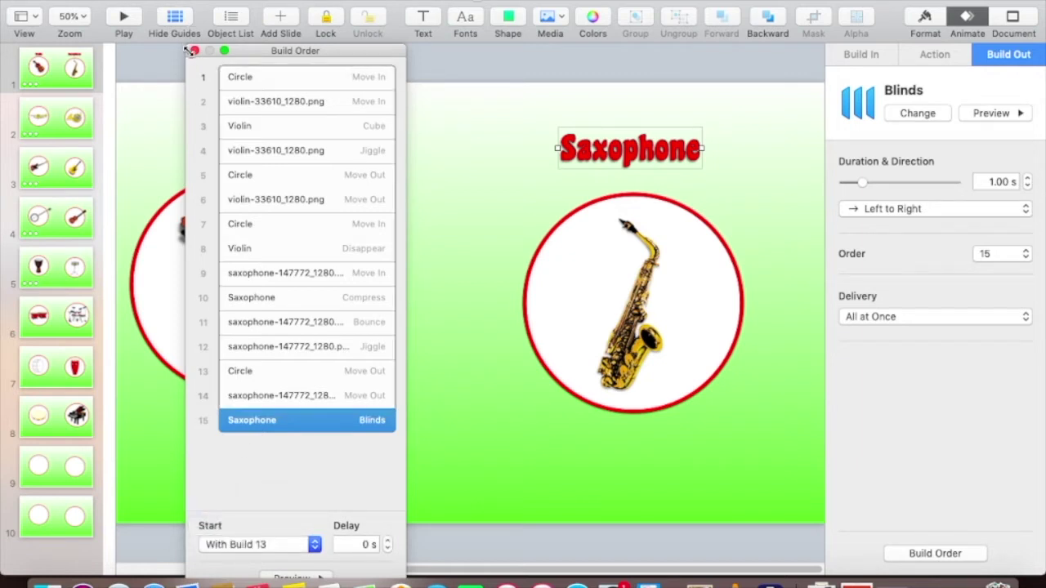
left_click(268, 78)
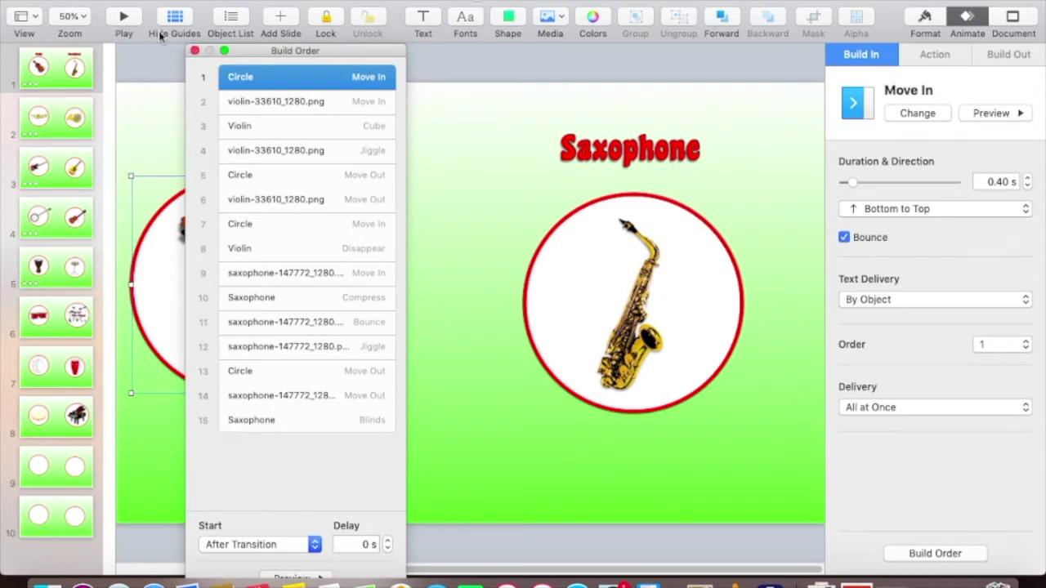
left_click(193, 50)
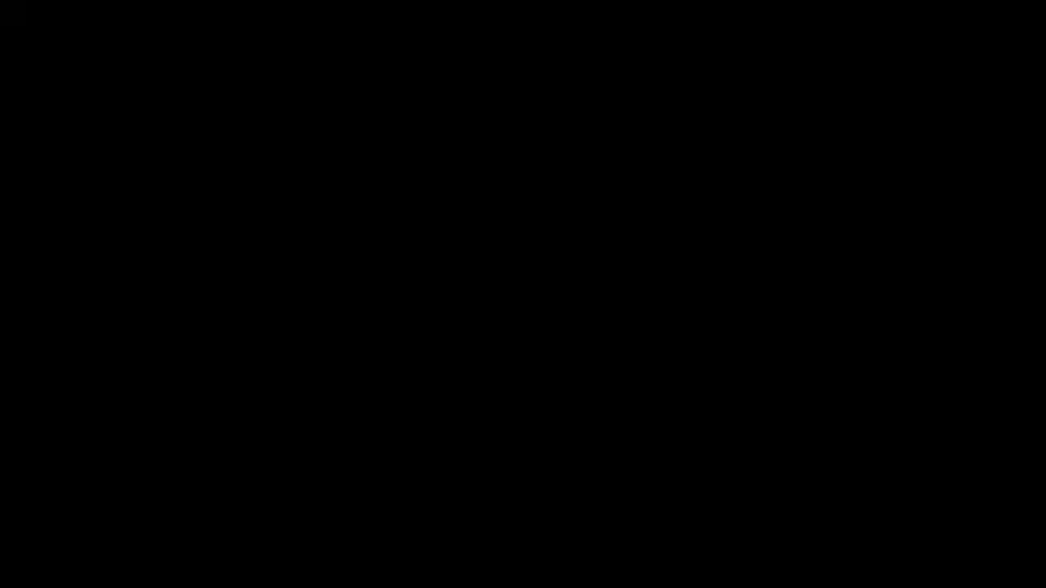
left_click(651, 313)
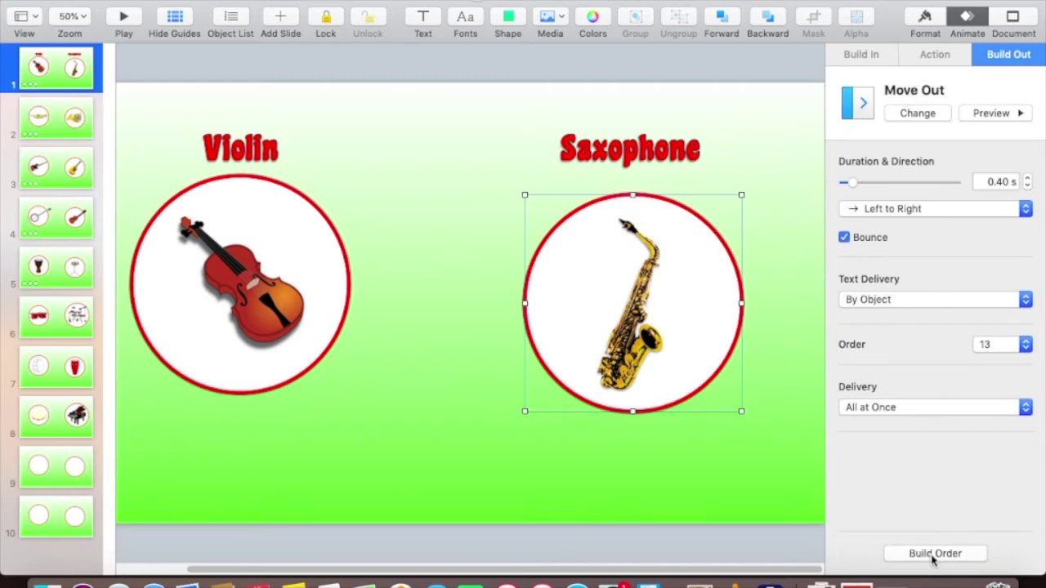
- Set the saxophone picture's Jiggle action to Medium Intensity
left_click(645, 323)
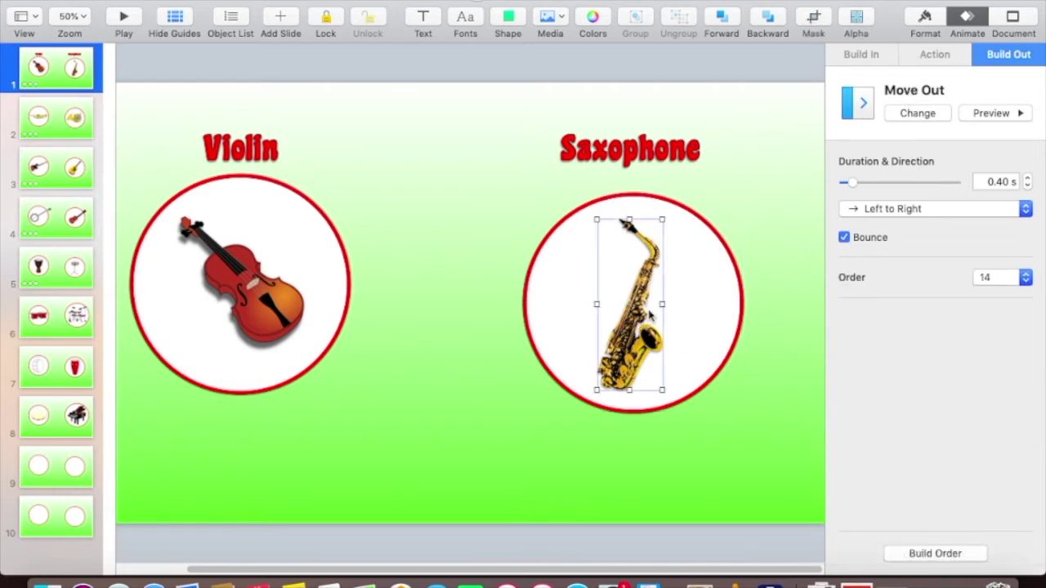
left_click(947, 553)
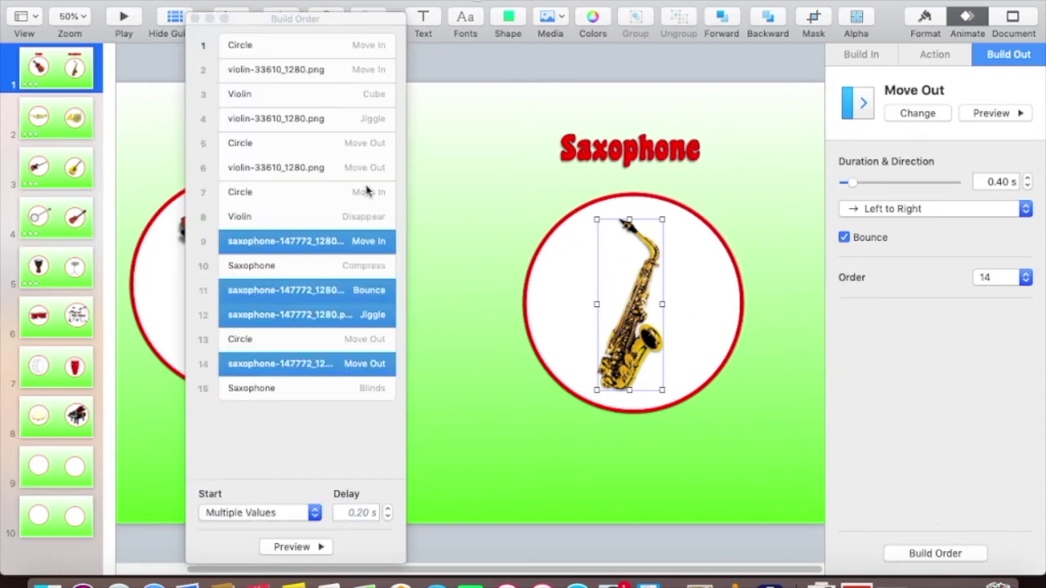
left_click(355, 275)
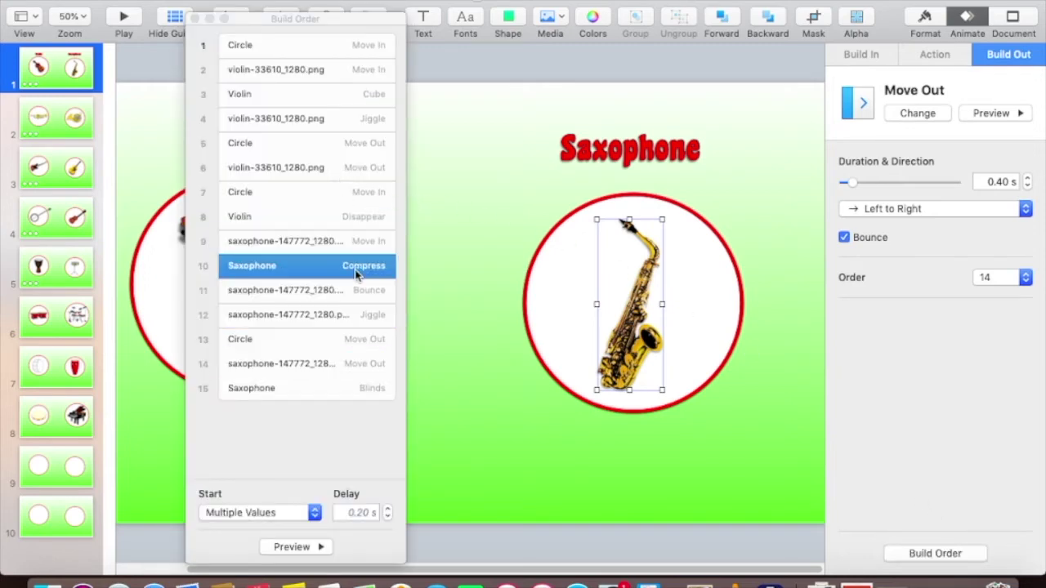
left_click(355, 289)
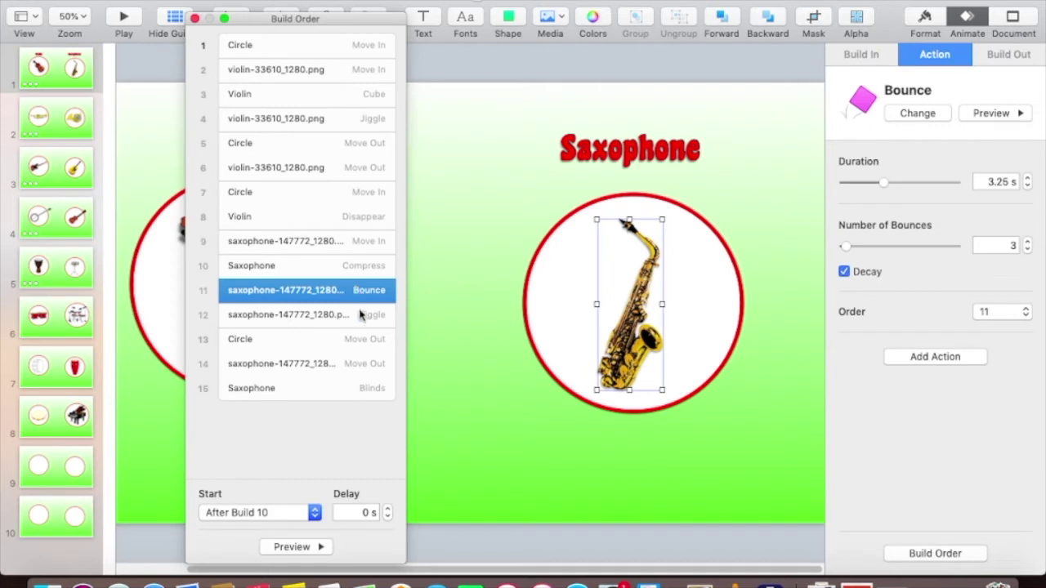
left_click(358, 310)
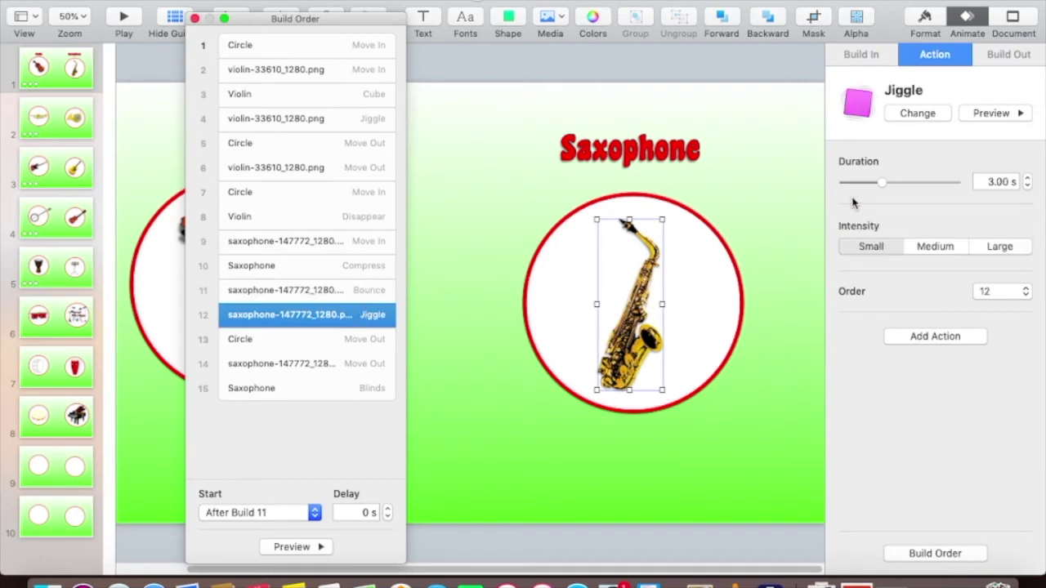
left_click(921, 247)
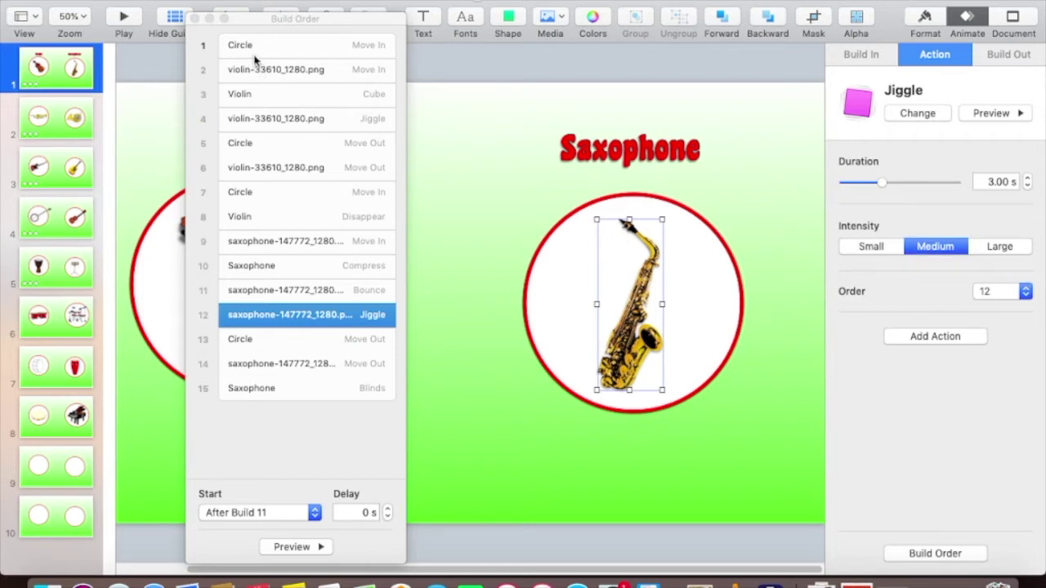
- Shorten the Saxophone Blinds build-out duration to 0.40 s
left_click(625, 152)
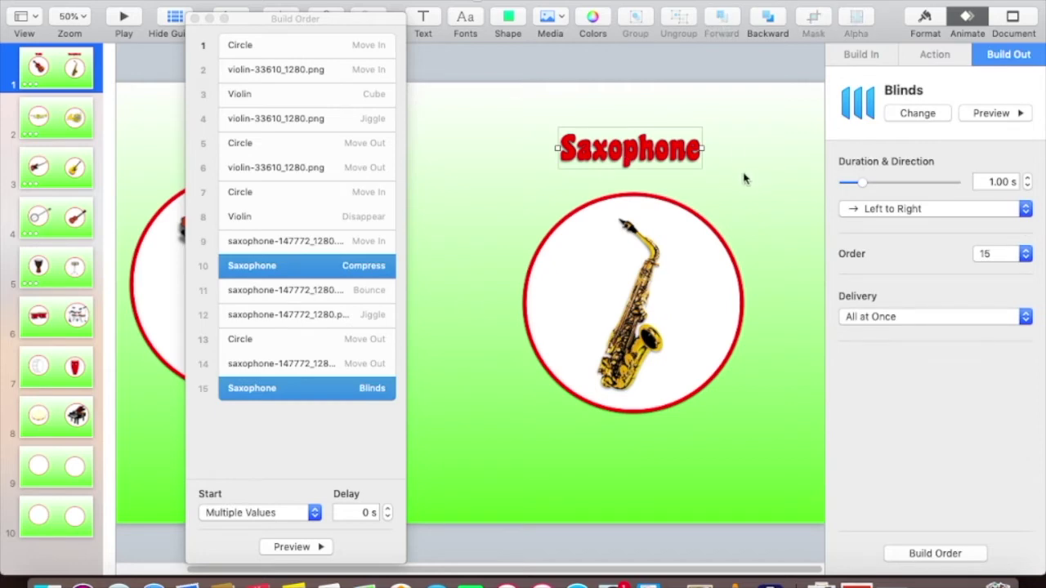
left_click(1028, 187)
left_click_drag(326, 27, 749, 80)
left_click(224, 146)
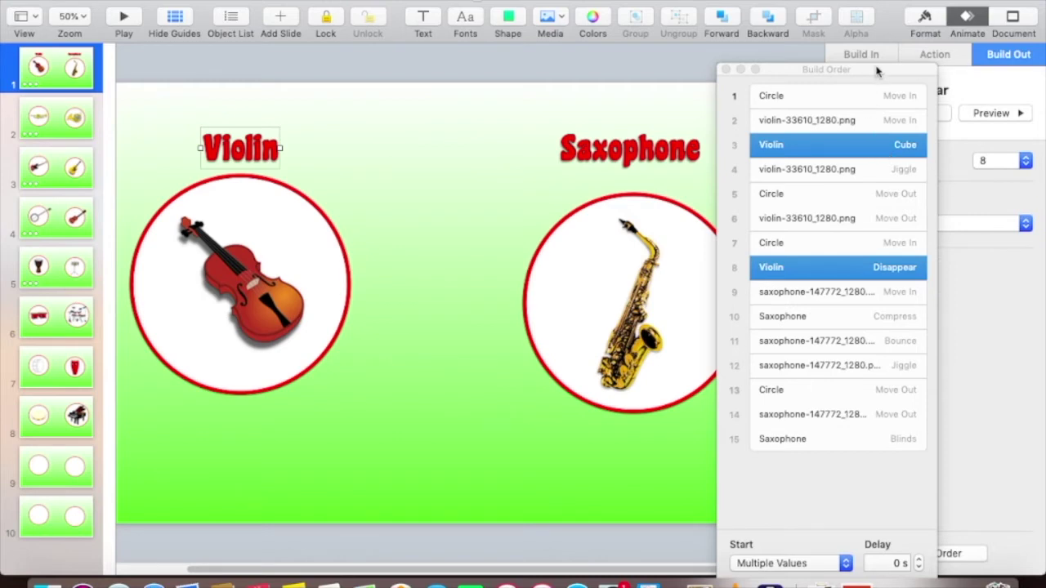
- Shorten the Violin Cube build-in (build 3) duration to 0.40 s
left_click_drag(877, 70, 720, 77)
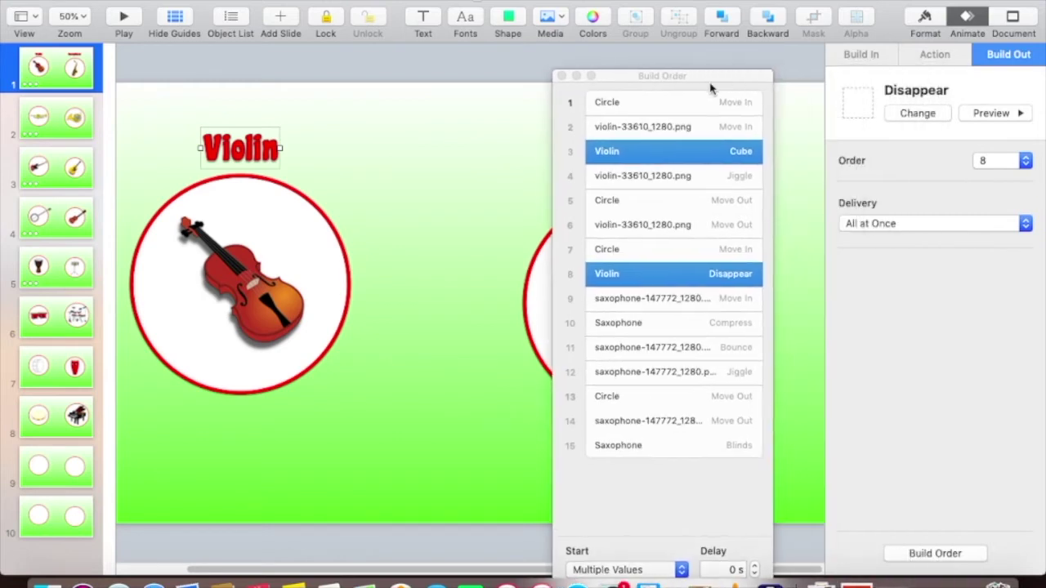
left_click(708, 151)
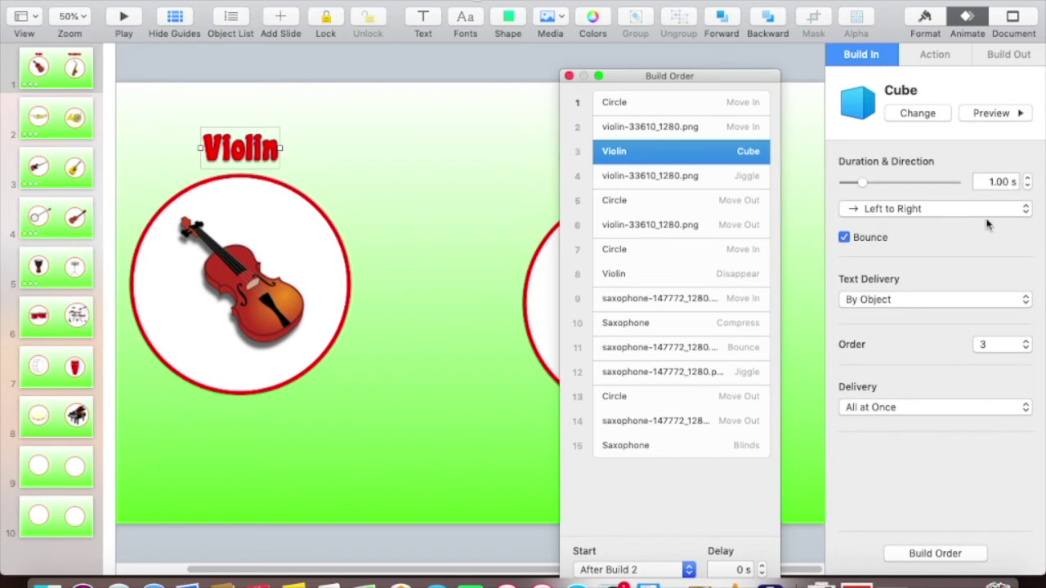
left_click(1026, 187)
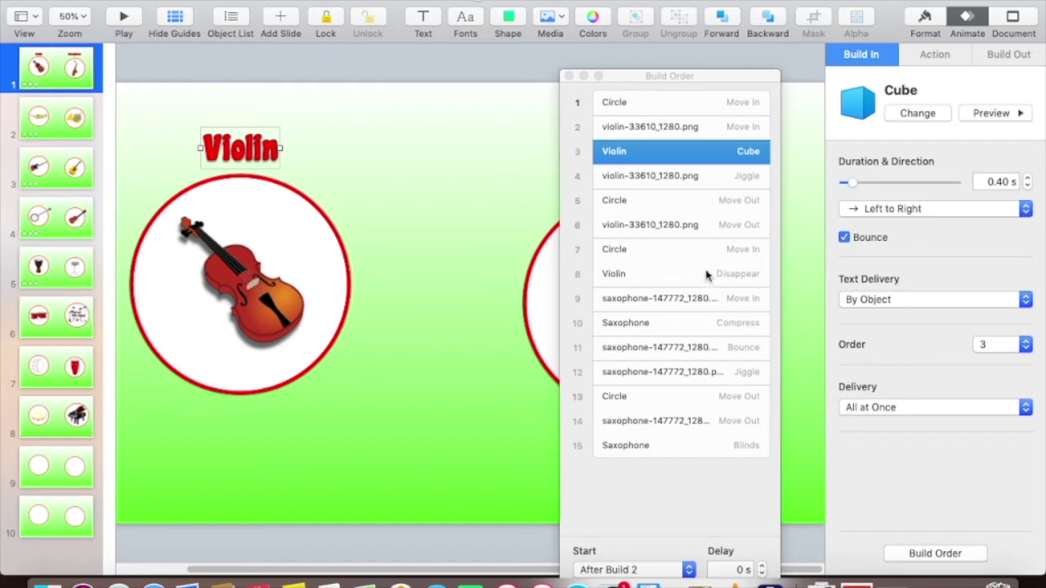
left_click(614, 275)
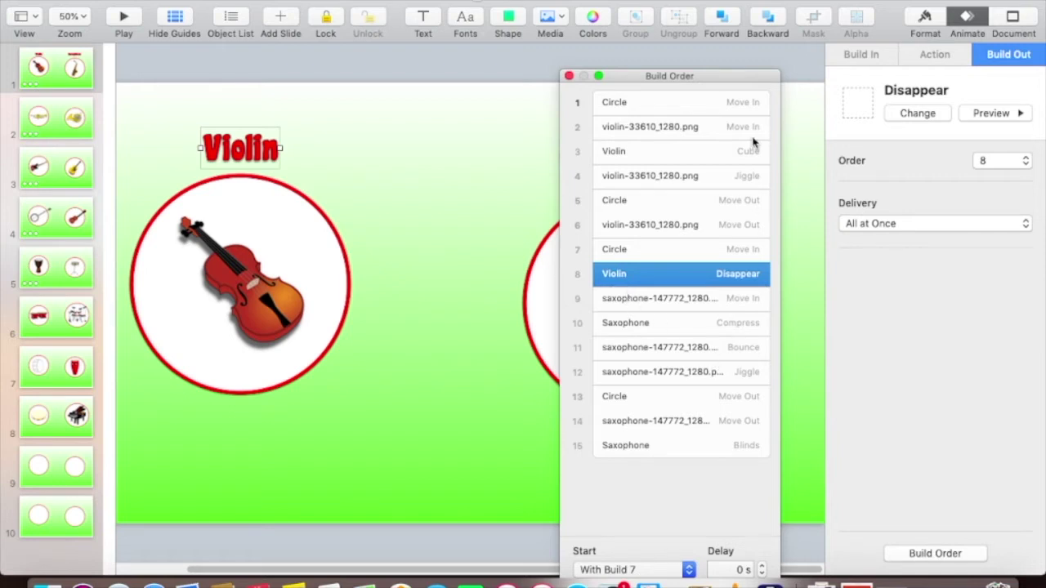
- Check the Saxophone builds, play slide 1's animations, then go to slide 2
left_click_drag(737, 76, 406, 73)
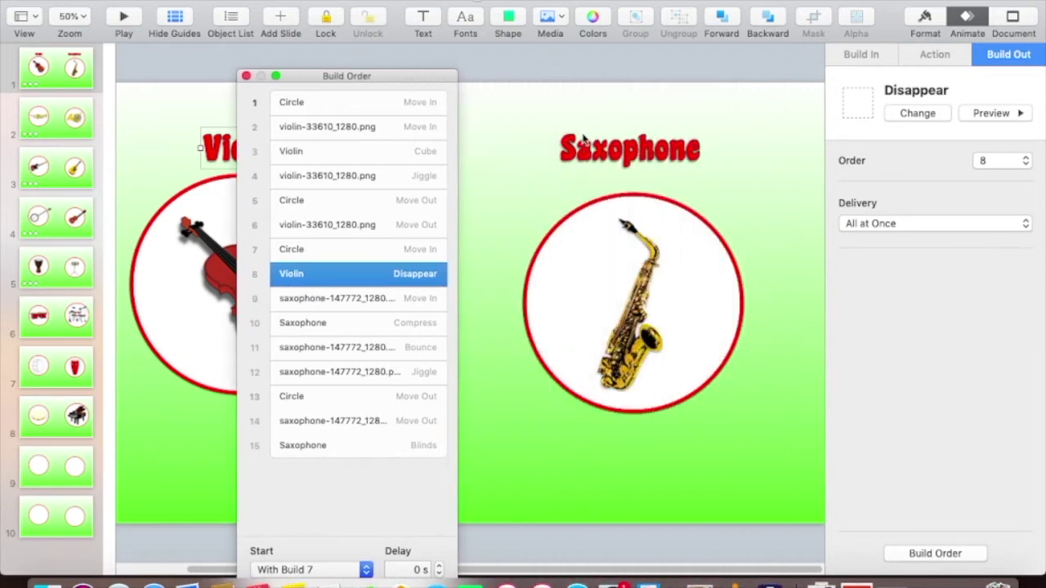
left_click(602, 151)
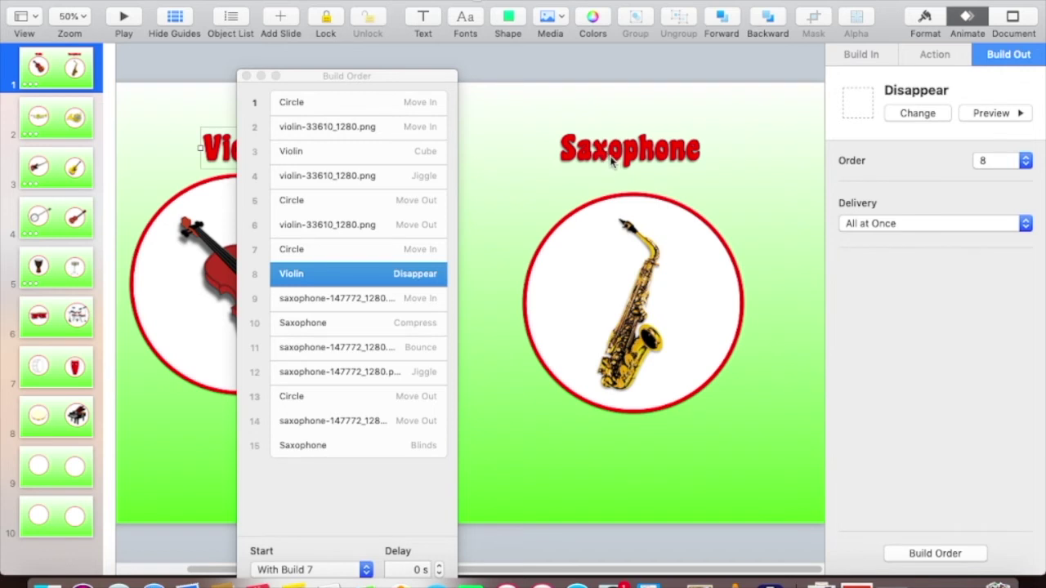
left_click(612, 160)
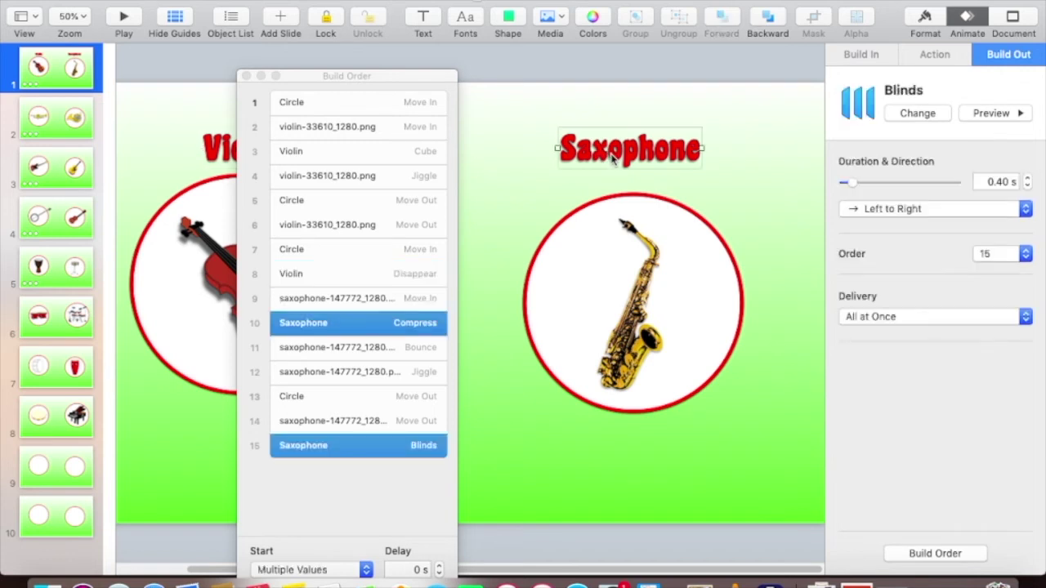
left_click(392, 327)
left_click(394, 445)
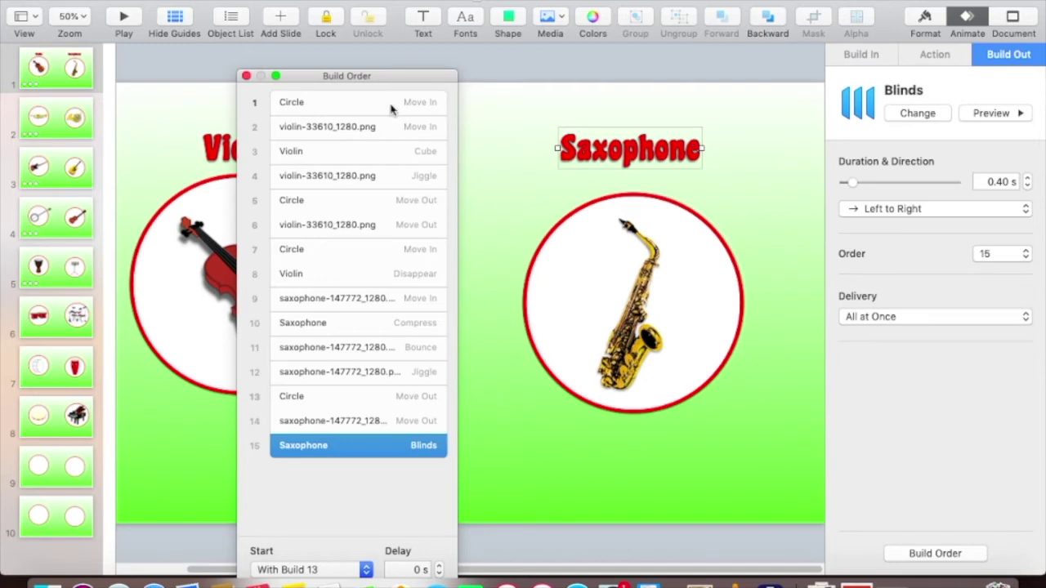
left_click(123, 16)
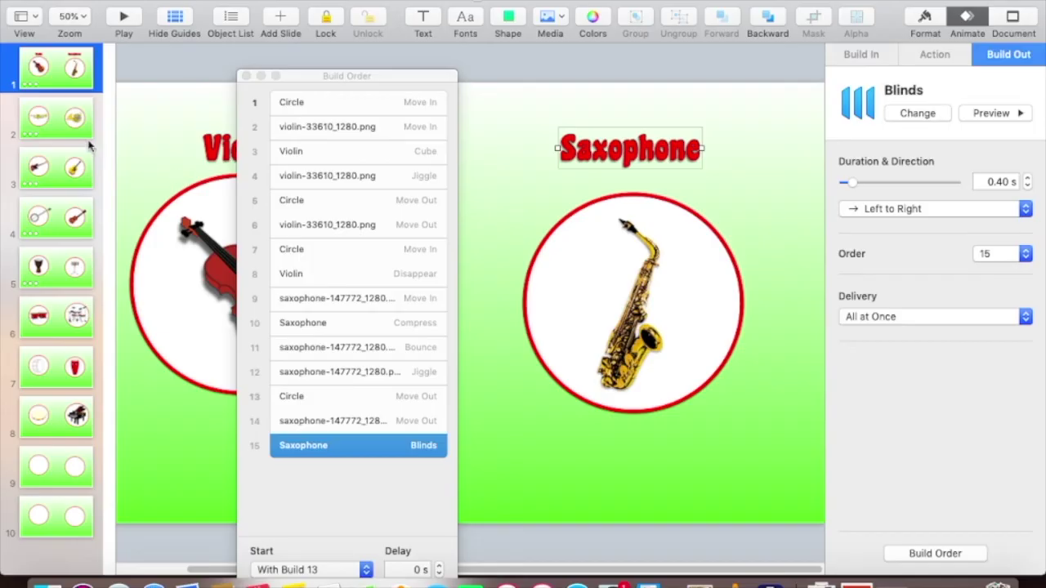
left_click(64, 125)
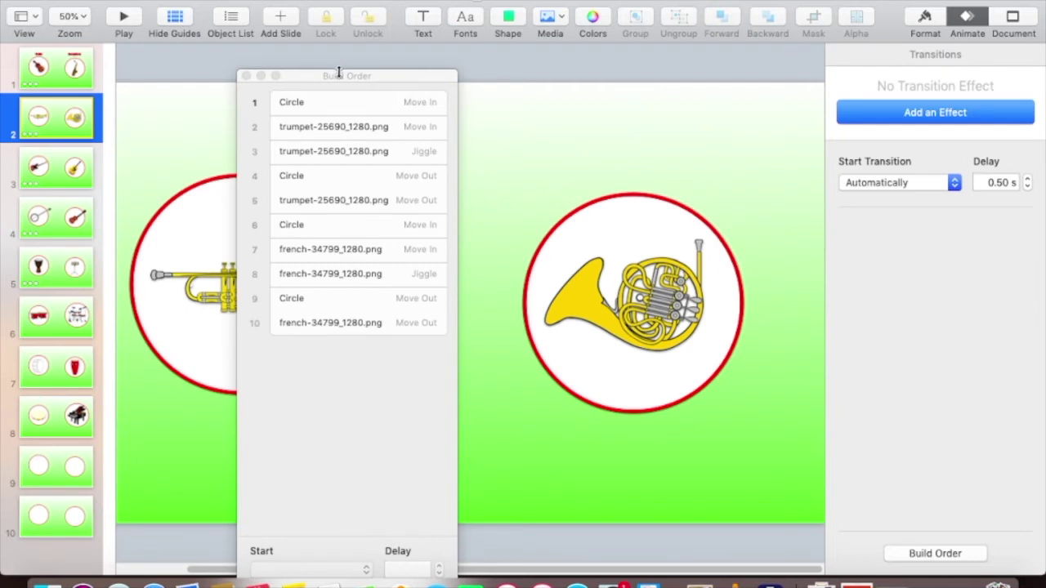
- Copy the Violin label from slide 1 and paste it onto the trumpet-and-horn slide
left_click_drag(339, 72, 877, 116)
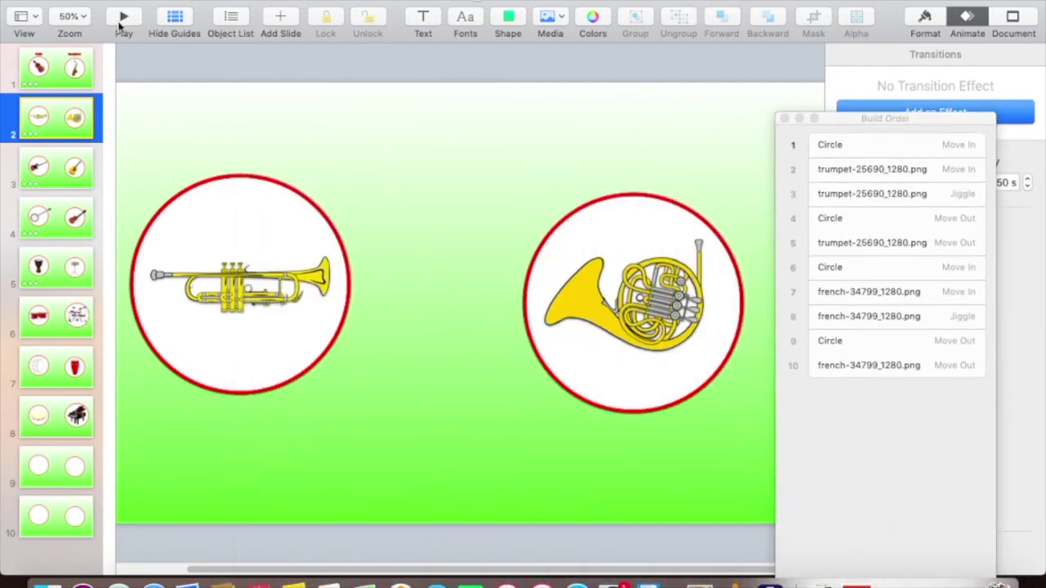
left_click(38, 61)
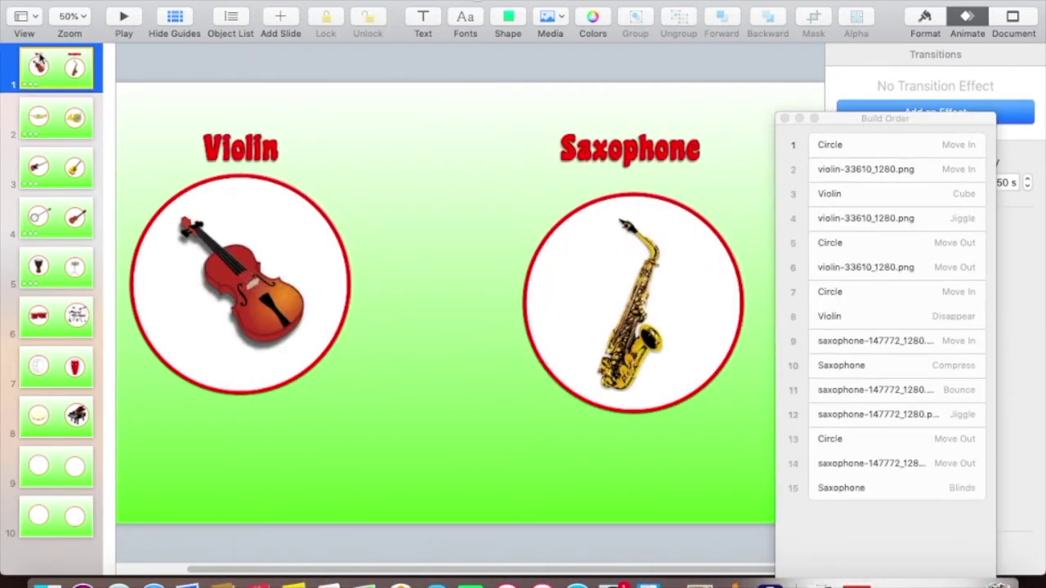
left_click(237, 150)
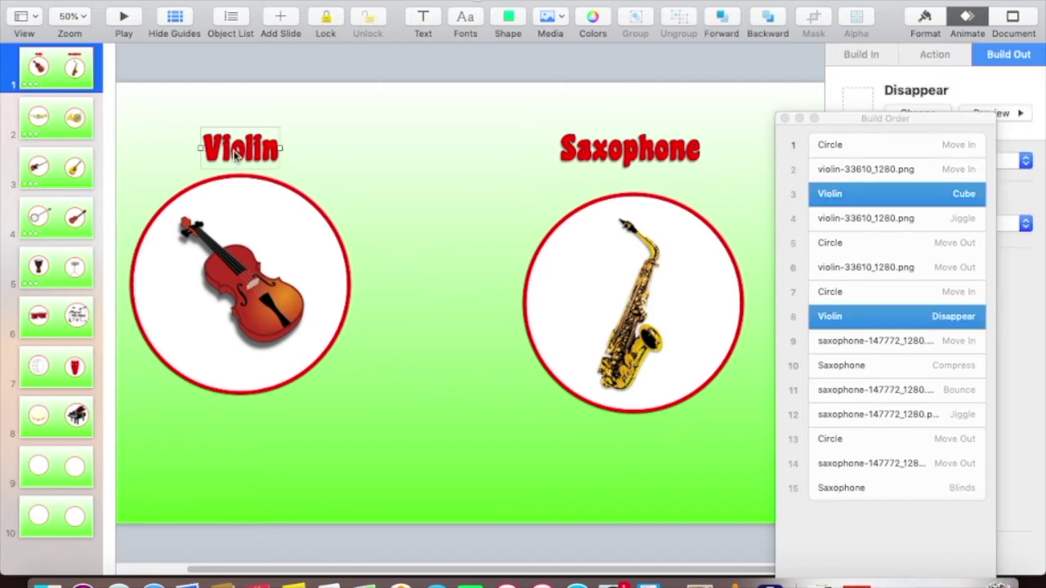
right_click(235, 149)
left_click(279, 258)
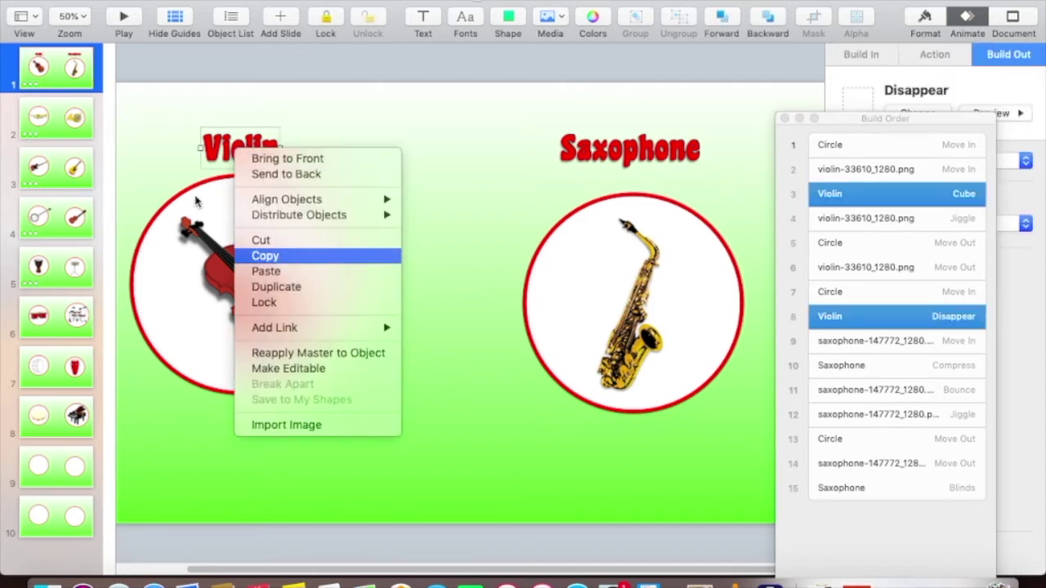
left_click(92, 124)
right_click(203, 129)
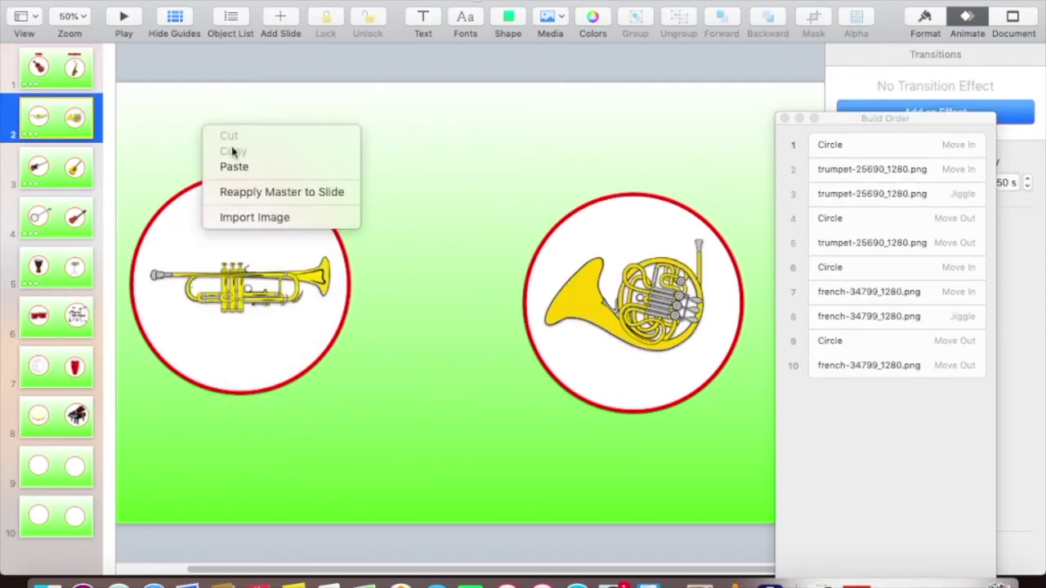
left_click(237, 168)
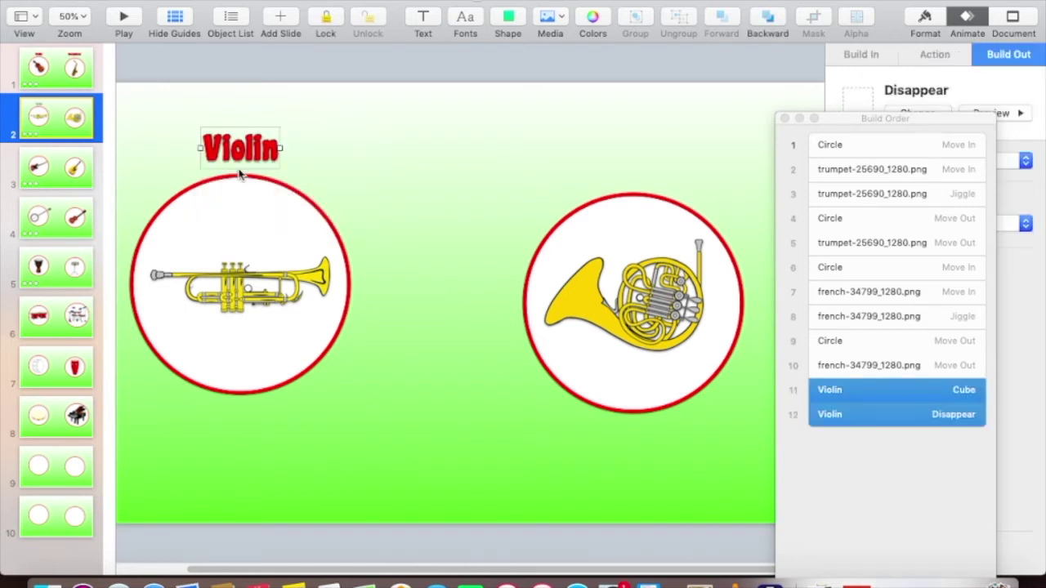
- Duplicate the slide, then duplicate its Violin label and place the copy above the horn
key("super+d")
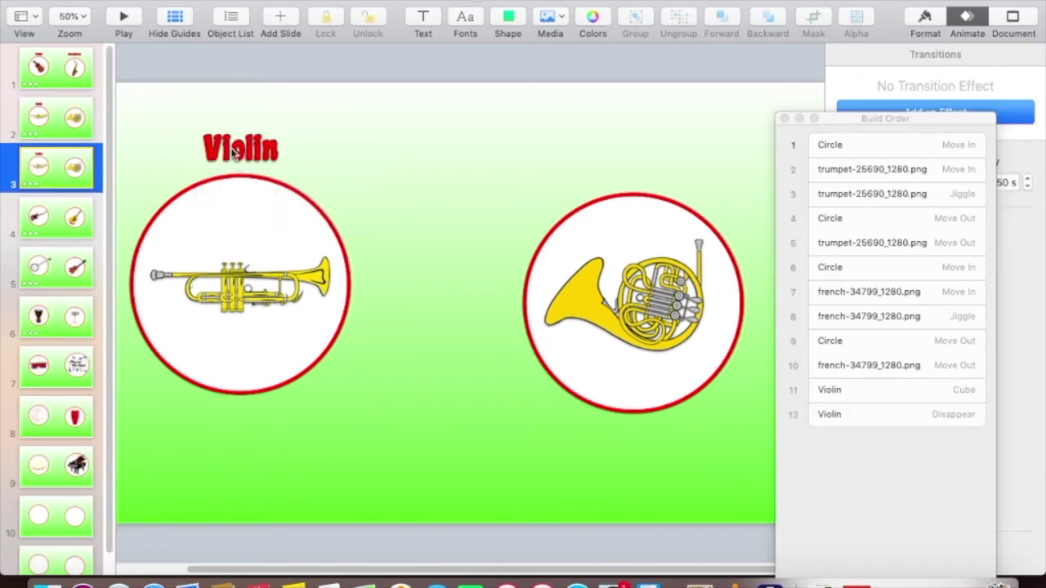
left_click(234, 153)
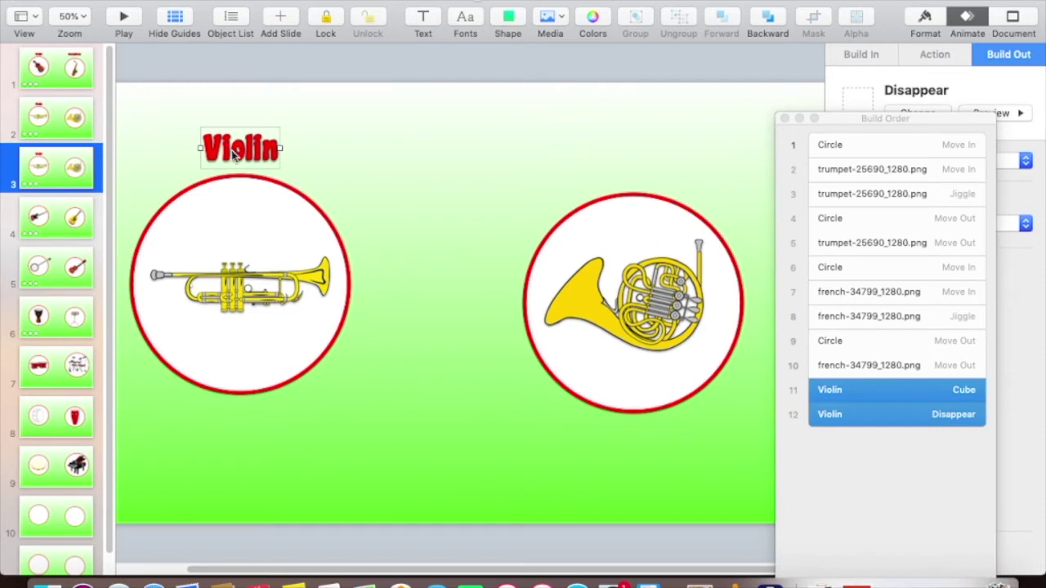
key("super+d")
mouse_move(273, 152)
left_mouse_down()
mouse_move(414, 175)
mouse_move(581, 151)
left_mouse_up()
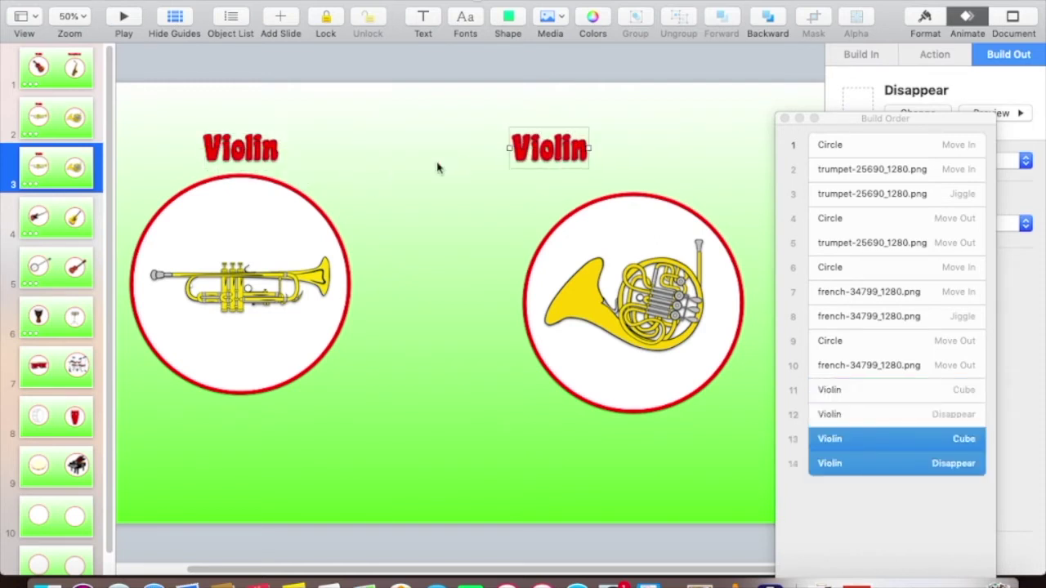
- Change the left Violin label's text to 'Trumpet'
left_click(278, 155)
key("BackSpace")
key("BackSpace")
key("BackSpace")
key("BackSpace")
key("BackSpace")
key("BackSpace")
type("Trump")
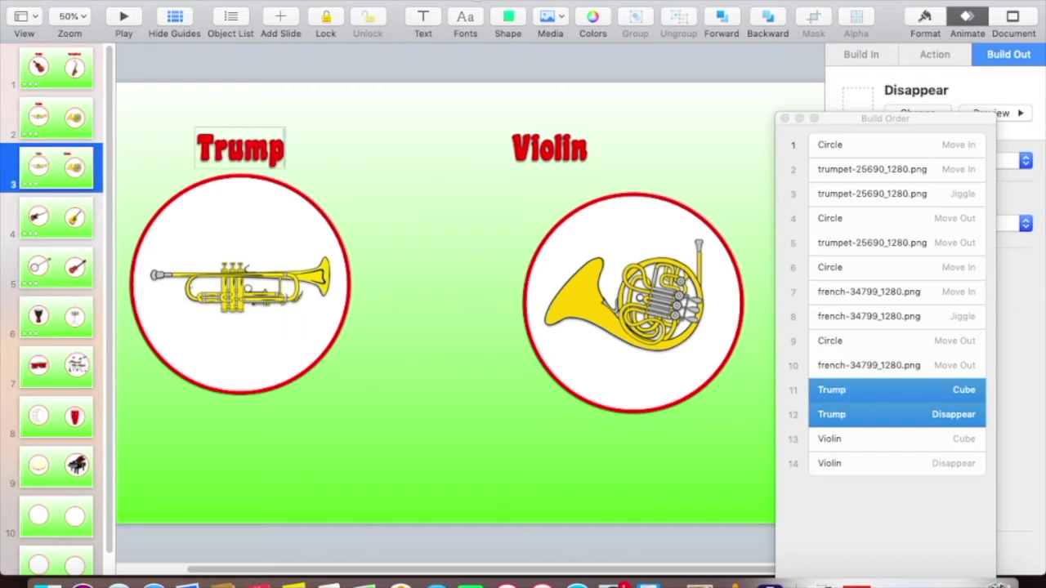
type("et")
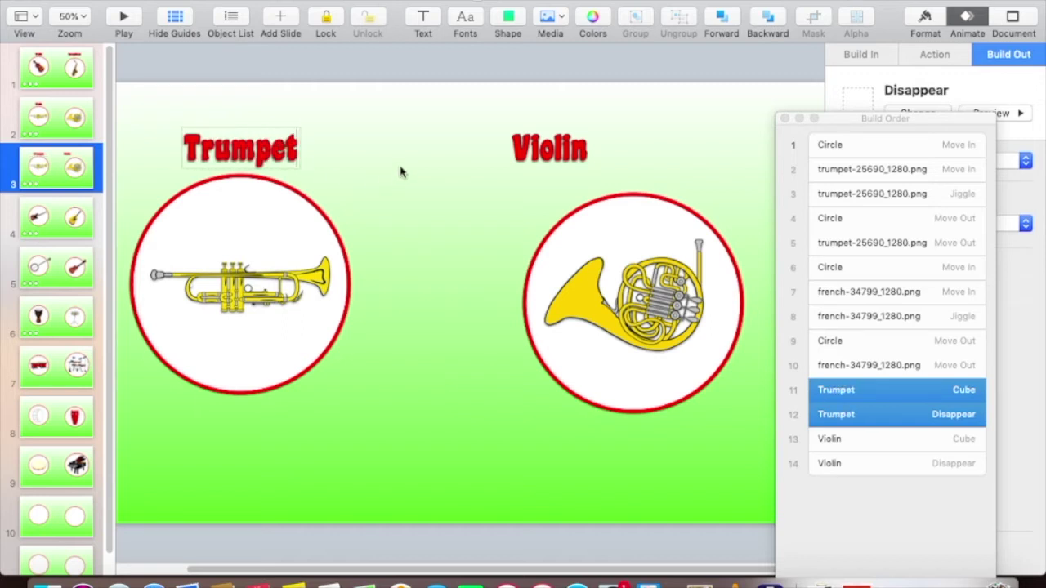
left_click(428, 169)
- Rename the other label to 'French Horn' and shift it right above the horn picture
left_click(547, 153)
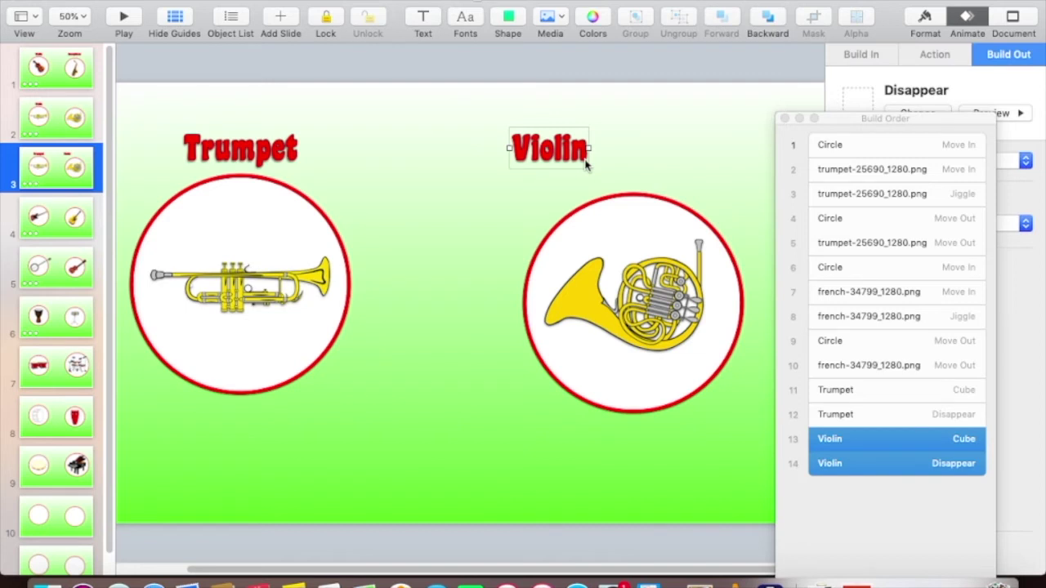
key("BackSpace")
key("BackSpace")
key("BackSpace")
key("BackSpace")
key("BackSpace")
key("BackSpace")
type("French Horn")
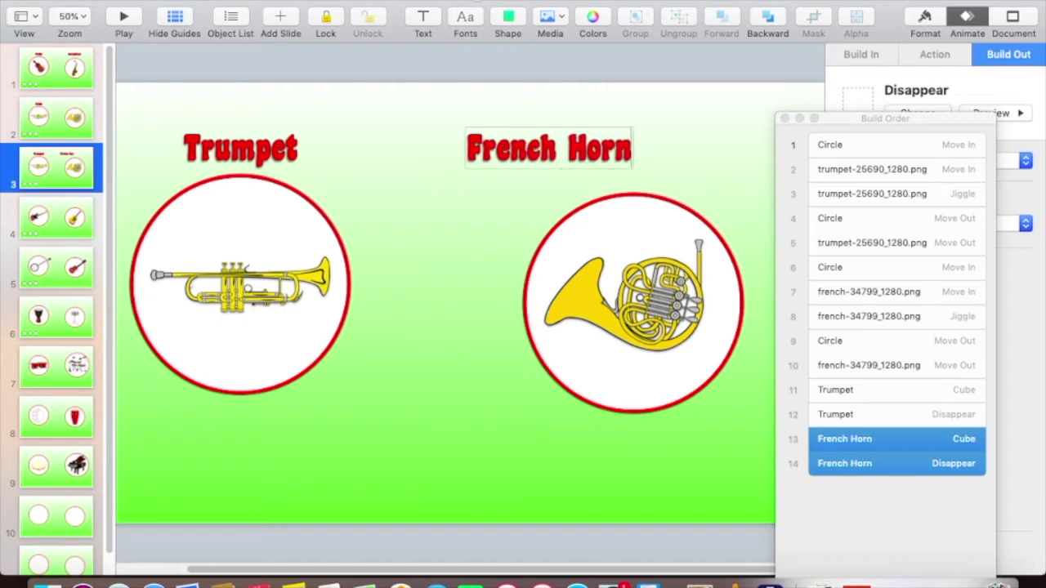
left_click(517, 219)
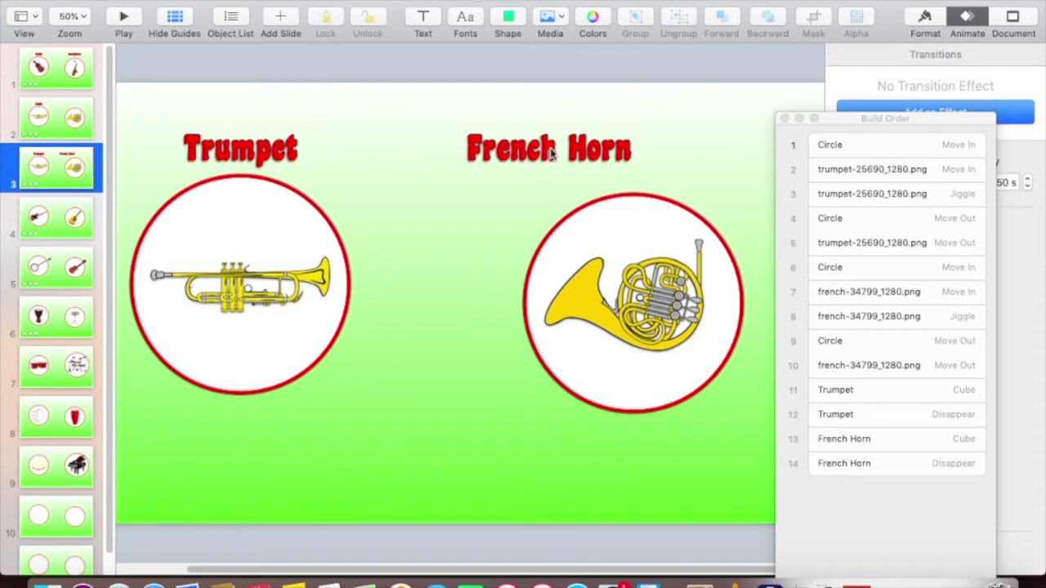
left_click_drag(552, 155, 633, 155)
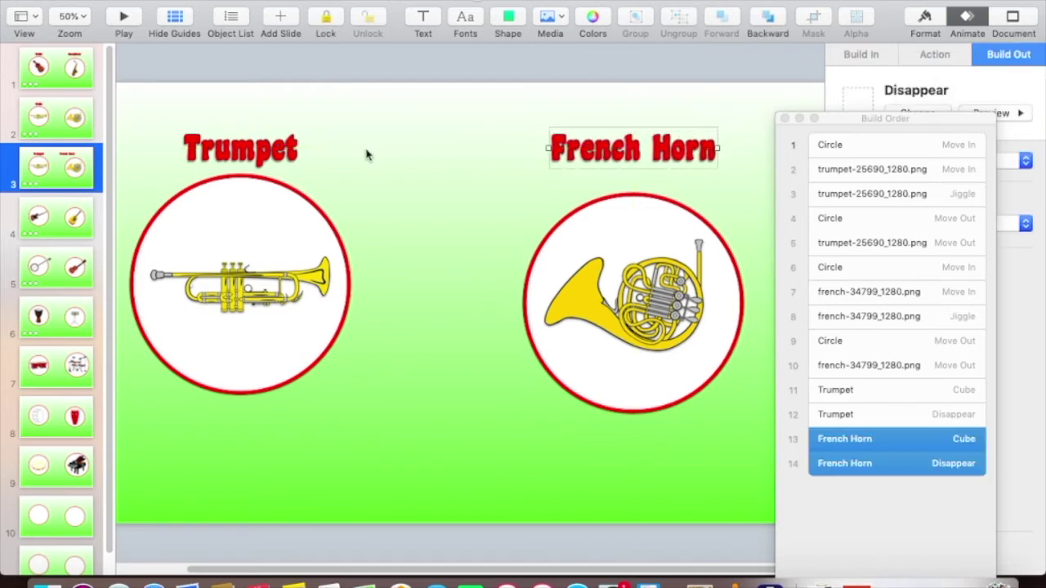
- Nudge the Trumpet label into place, then move Trumpet Cube to build 3 and Trumpet Disappear to build 7
left_click_drag(249, 152, 252, 153)
mouse_move(886, 120)
left_mouse_down()
mouse_move(457, 169)
mouse_move(330, 170)
mouse_move(478, 190)
mouse_move(926, 154)
mouse_move(918, 103)
left_mouse_up()
left_click(898, 126)
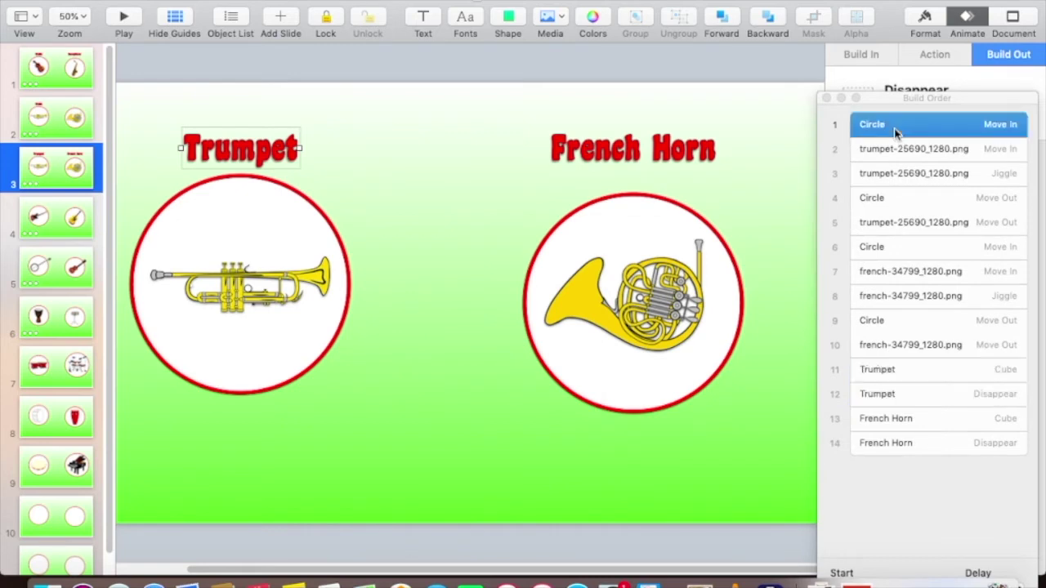
left_click(908, 155)
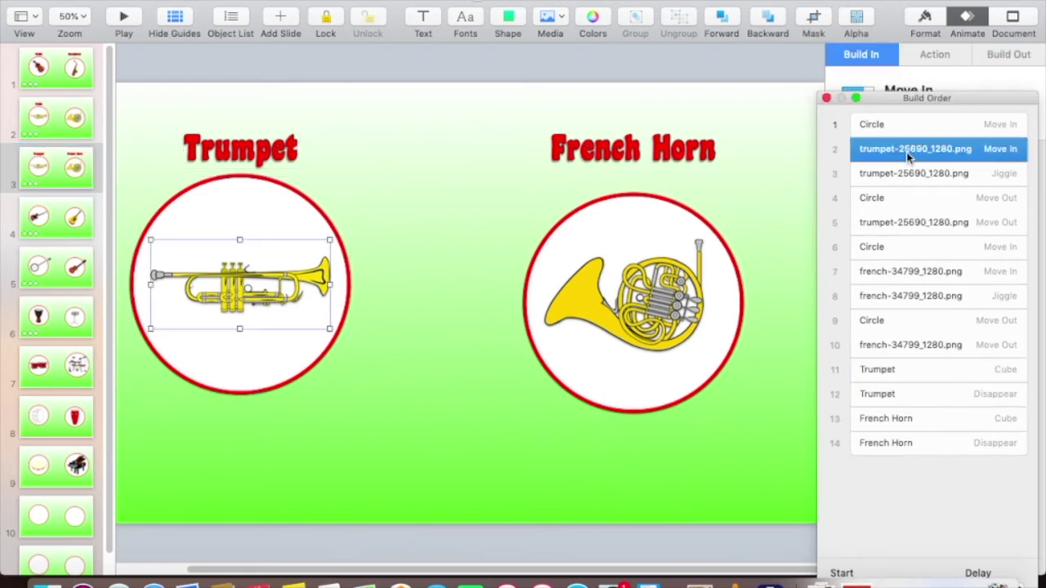
left_click(941, 369)
left_click_drag(940, 370, 937, 161)
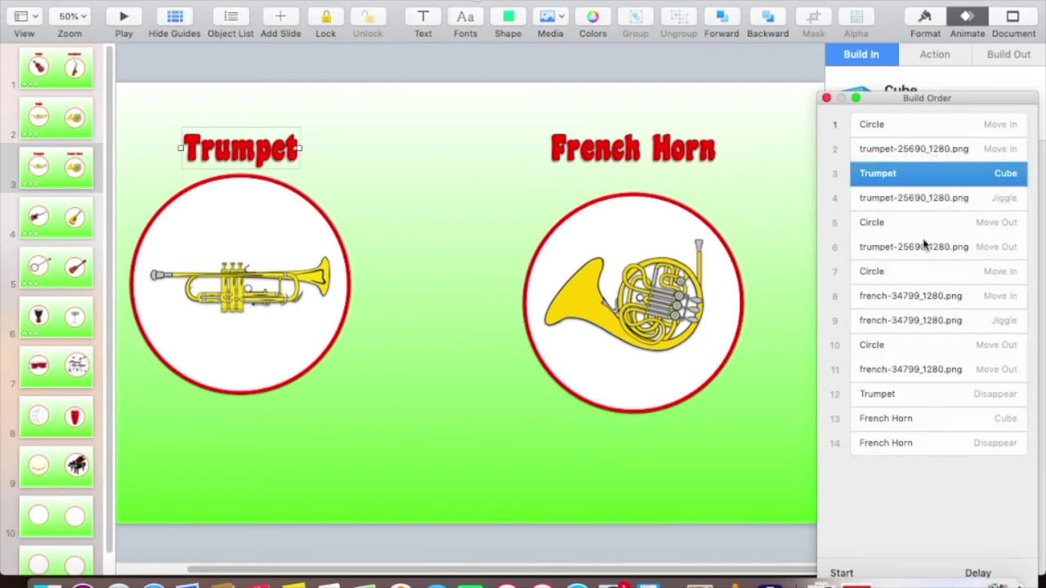
left_click(910, 395)
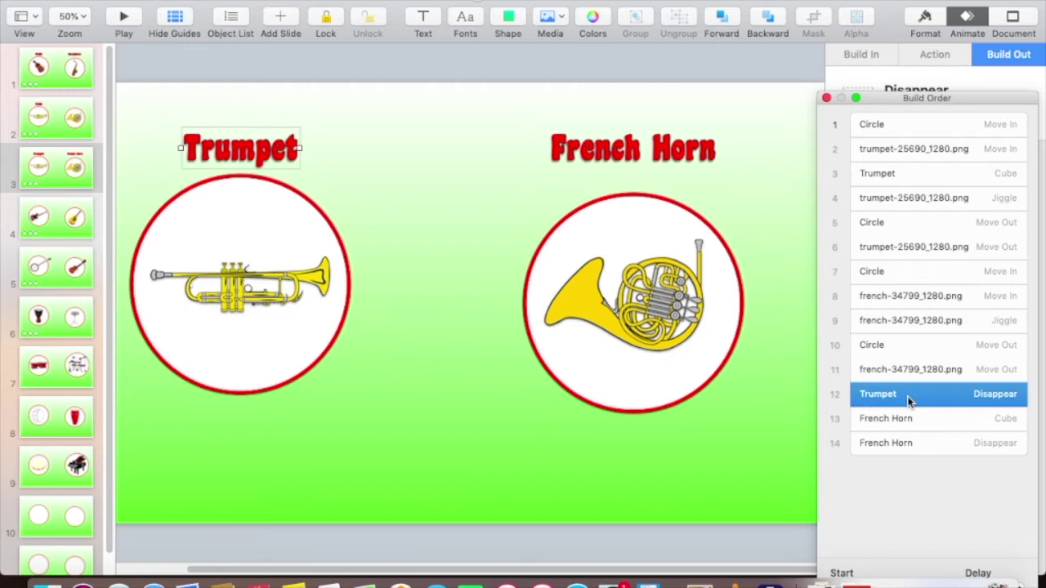
left_click_drag(909, 398, 908, 255)
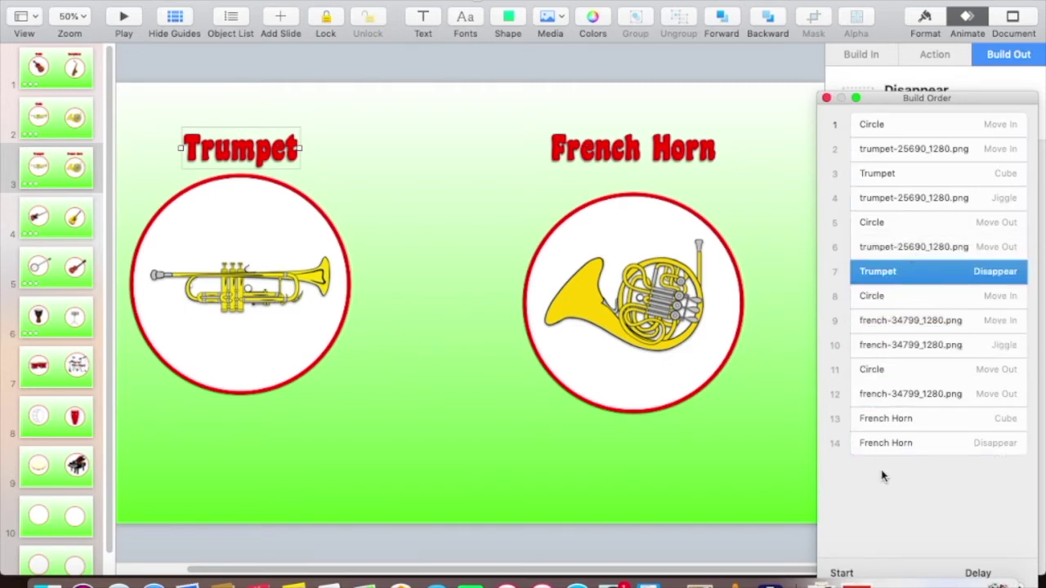
left_click_drag(913, 99, 902, 18)
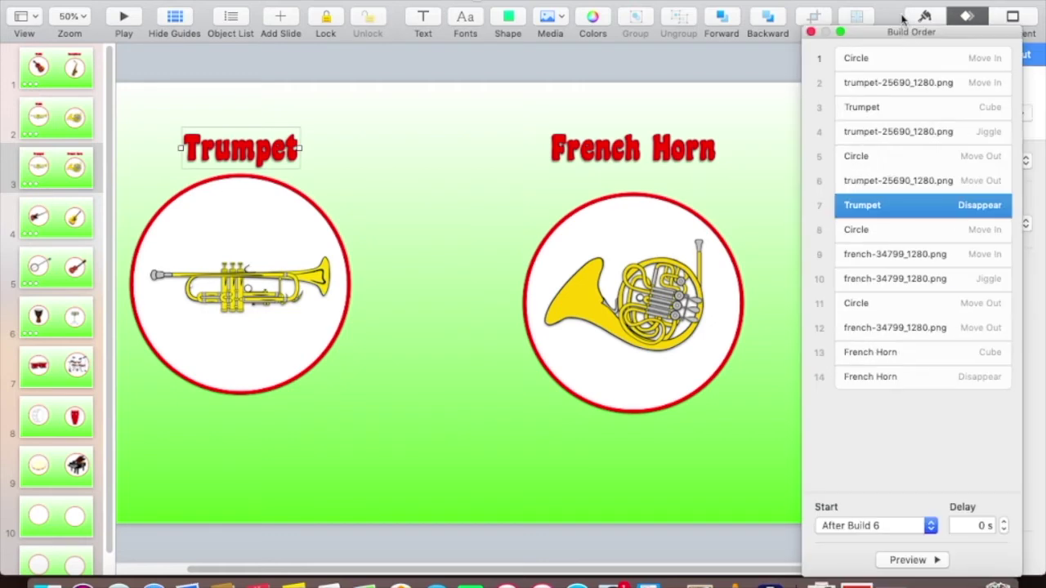
- Set the Trumpet Disappear build to start With Build 5
left_click(888, 525)
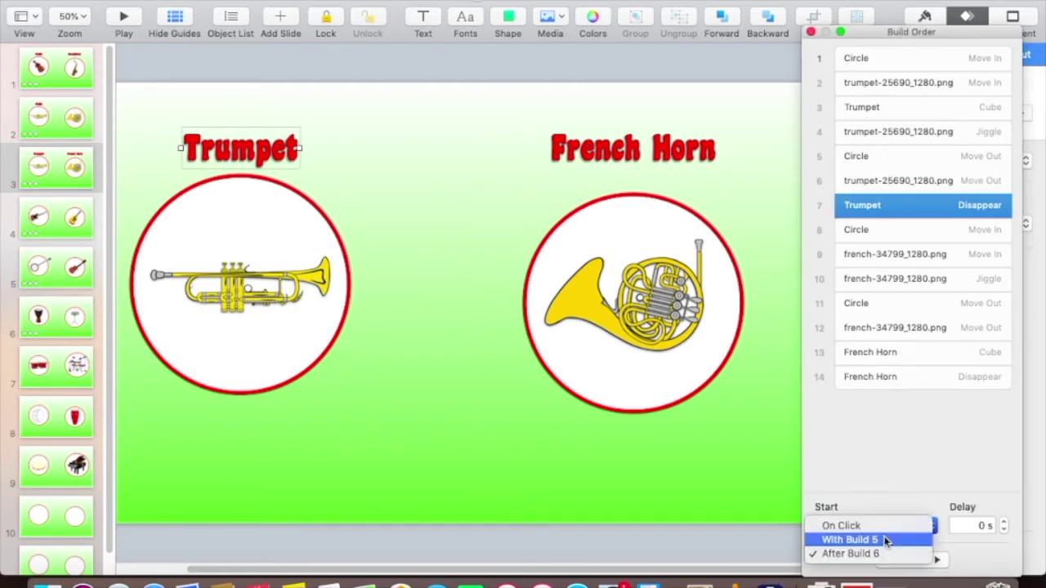
left_click(886, 540)
left_click(622, 224)
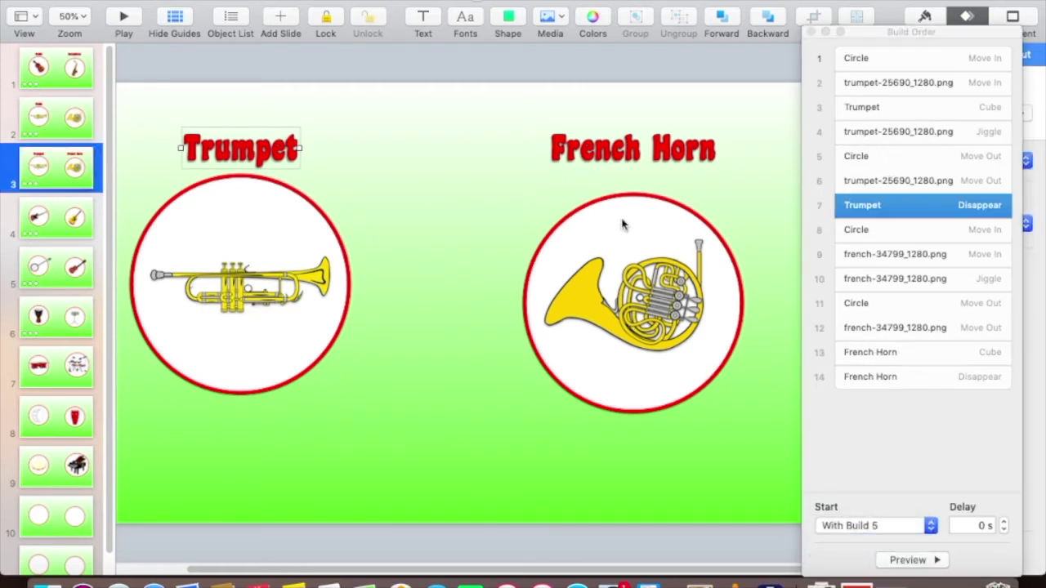
- Move the French Horn Cube build to position 10, right after build 9
left_click(646, 232)
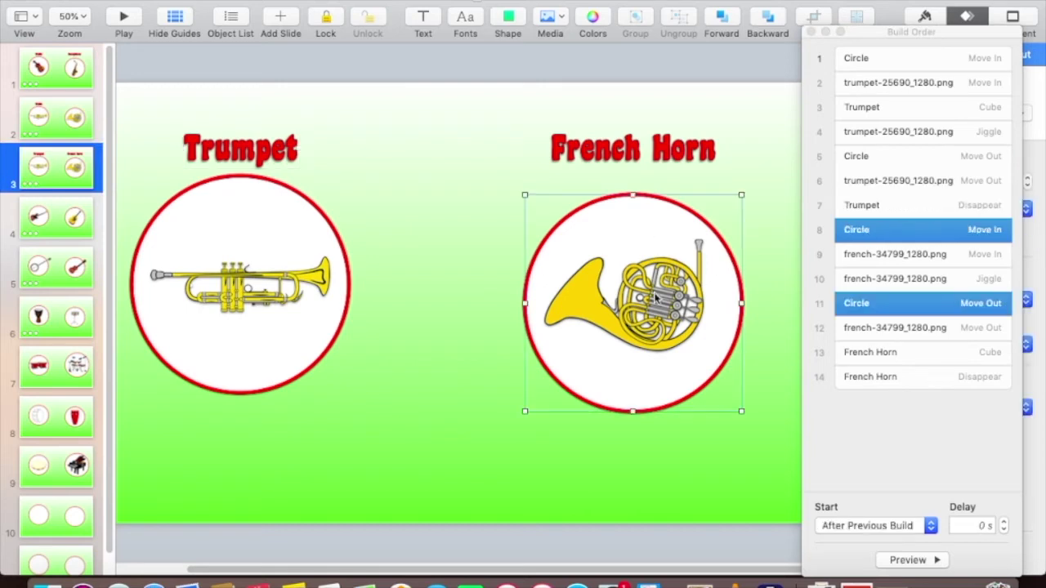
left_click(653, 297)
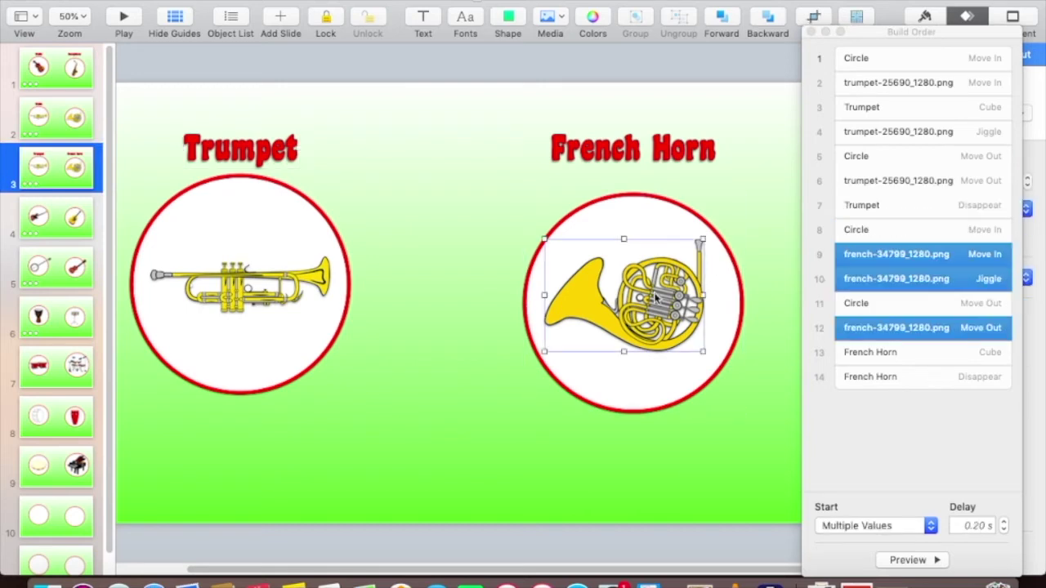
left_click(914, 441)
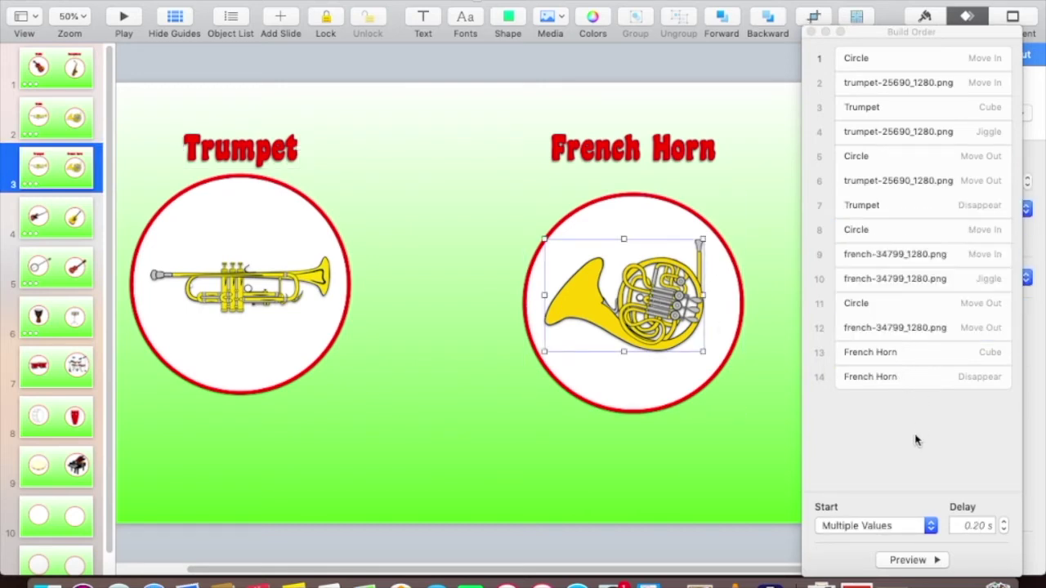
left_click(914, 256)
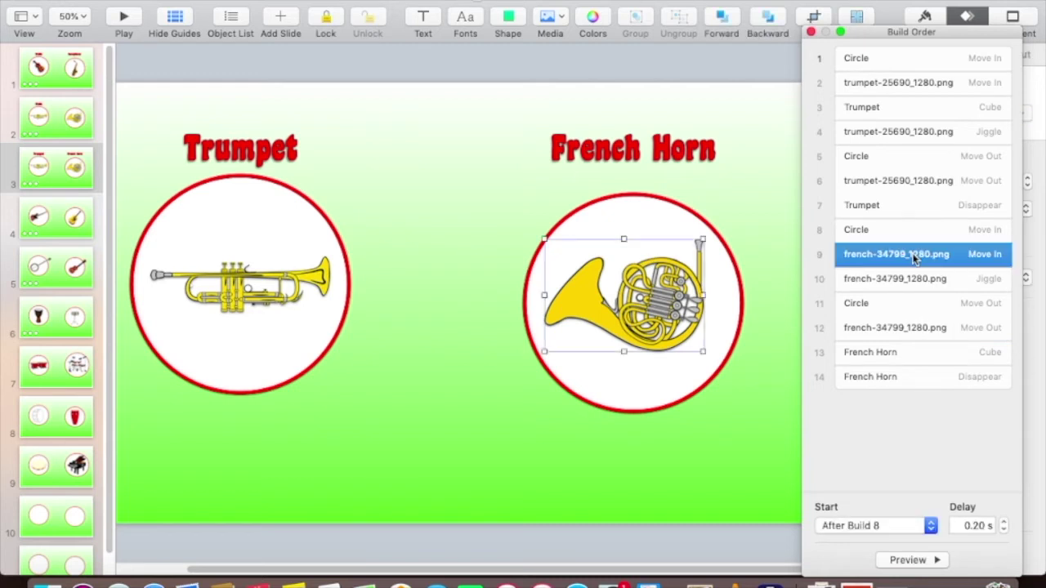
left_click_drag(916, 355, 910, 266)
- Set the French Horn Disappear build to start With Build 12
left_click(893, 382)
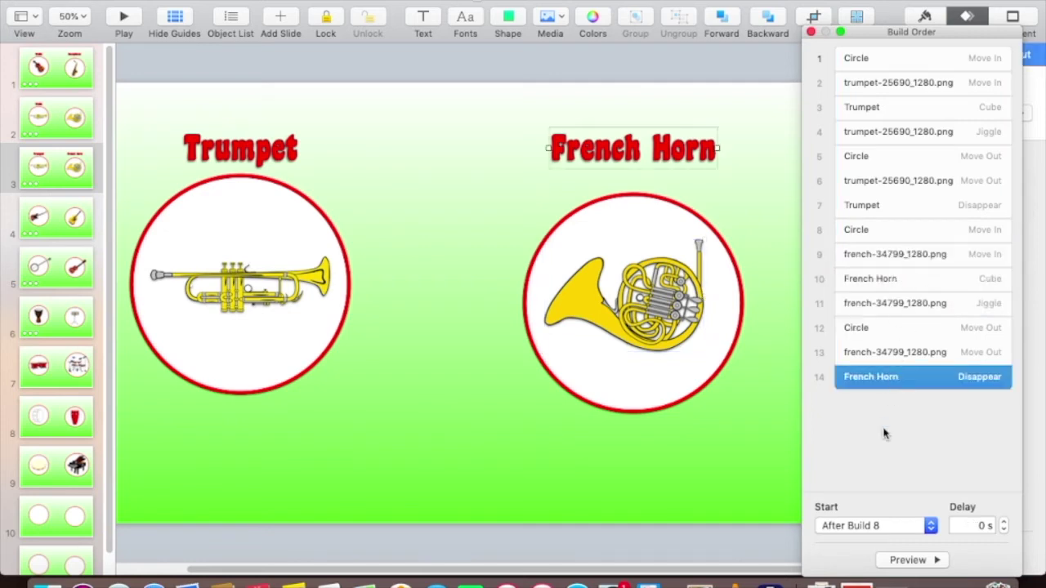
left_click(866, 525)
left_click(866, 540)
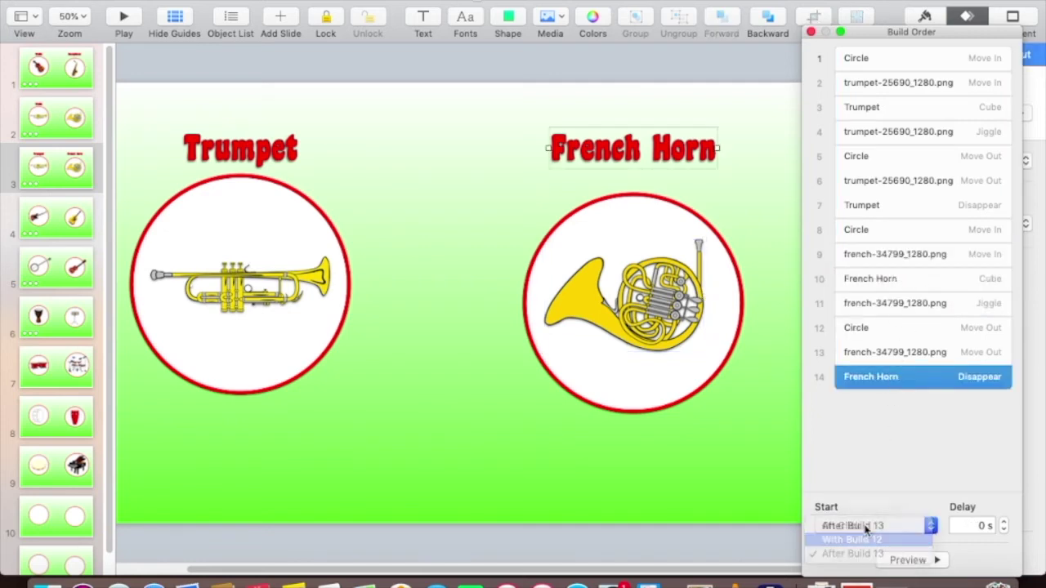
left_click(887, 282)
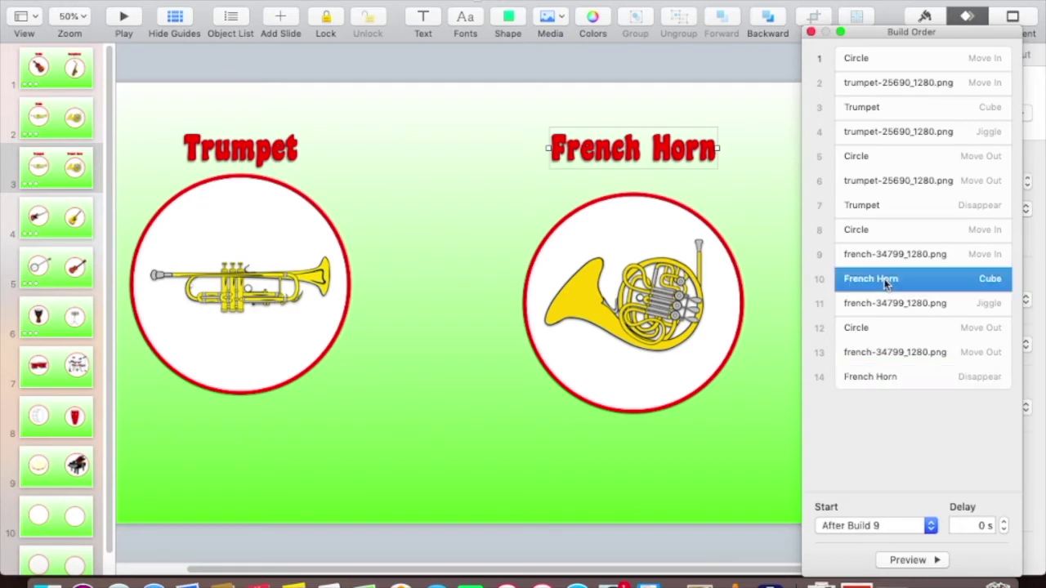
- Change the French Horn label's build-in effect from Cube to Bouncy
left_click_drag(913, 33, 376, 37)
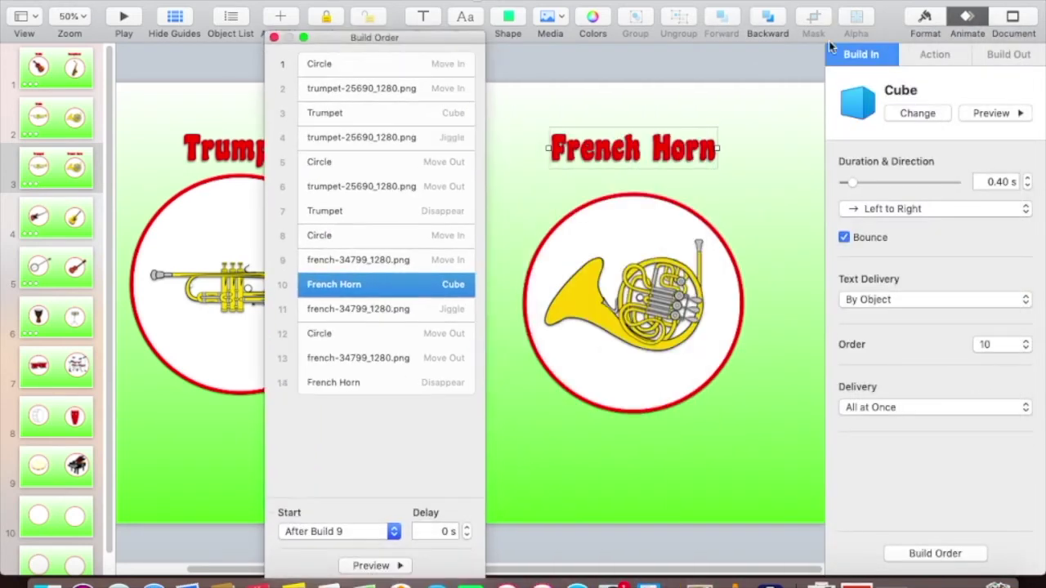
left_click(918, 113)
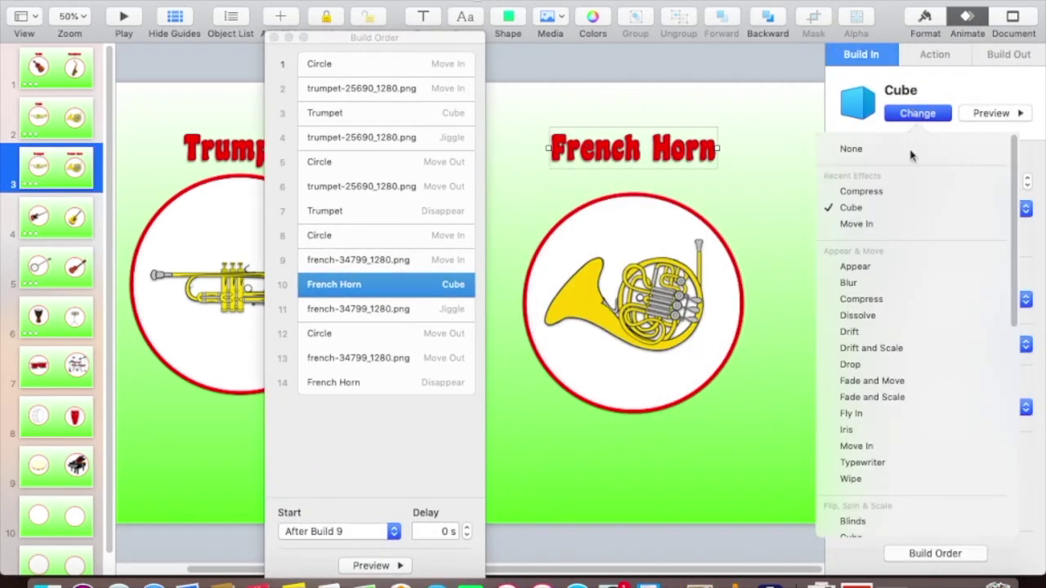
scroll(900, 304, "down", 1)
scroll(902, 303, "down", 3)
scroll(905, 303, "down", 2)
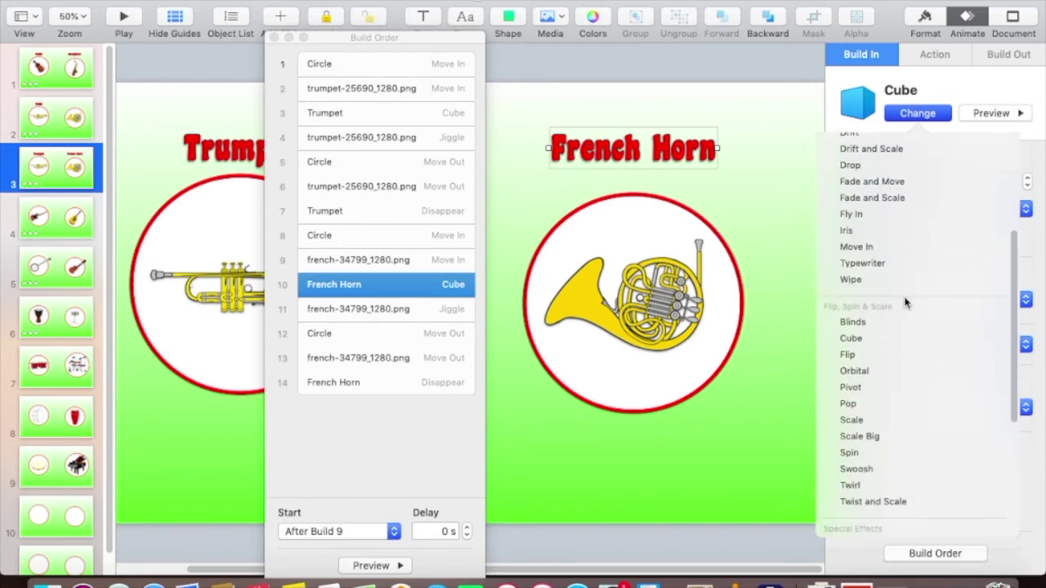
scroll(905, 303, "down", 2)
scroll(905, 309, "down", 3)
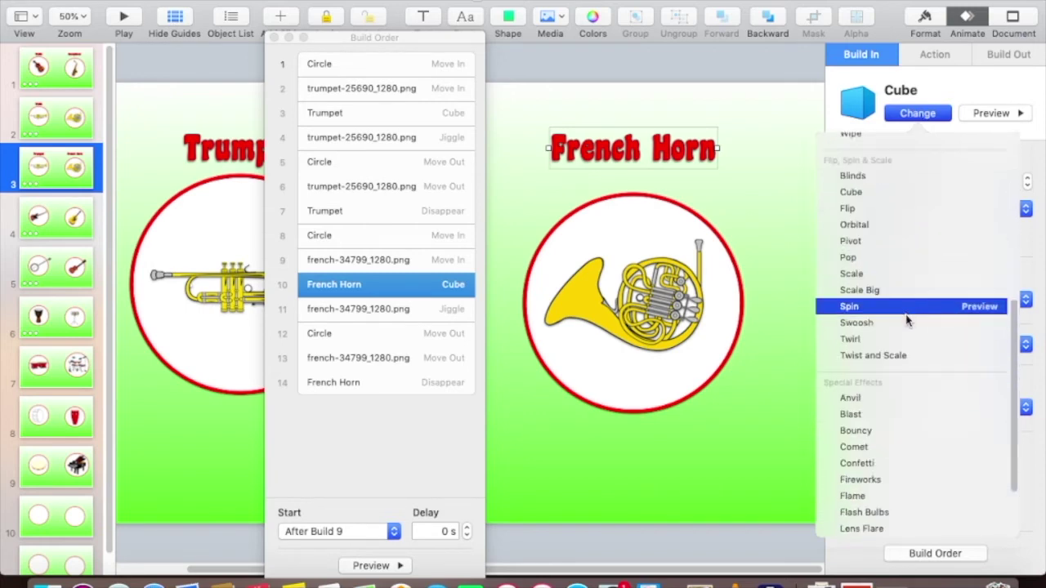
scroll(905, 318, "down", 1)
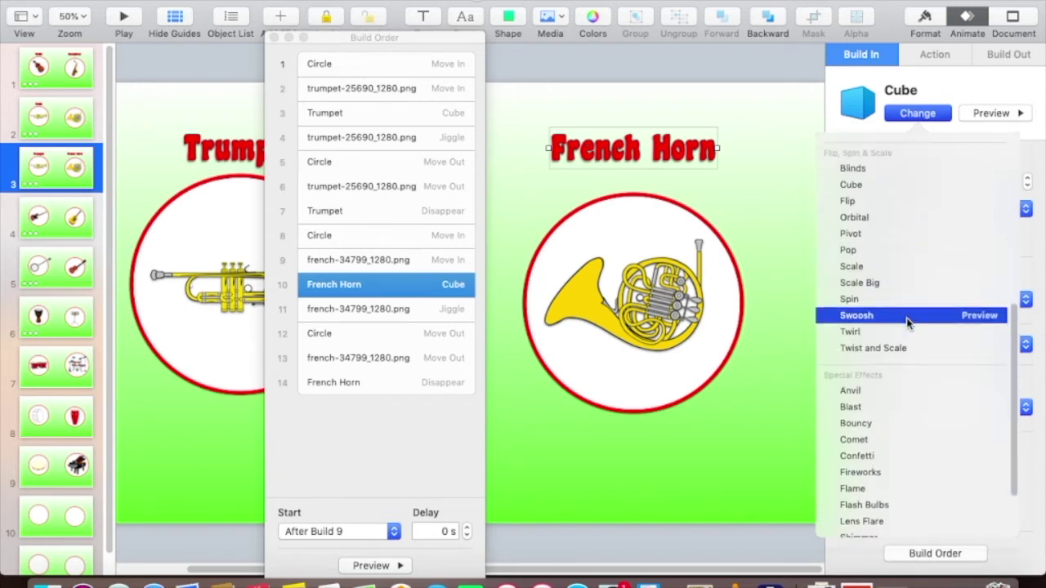
left_click(905, 415)
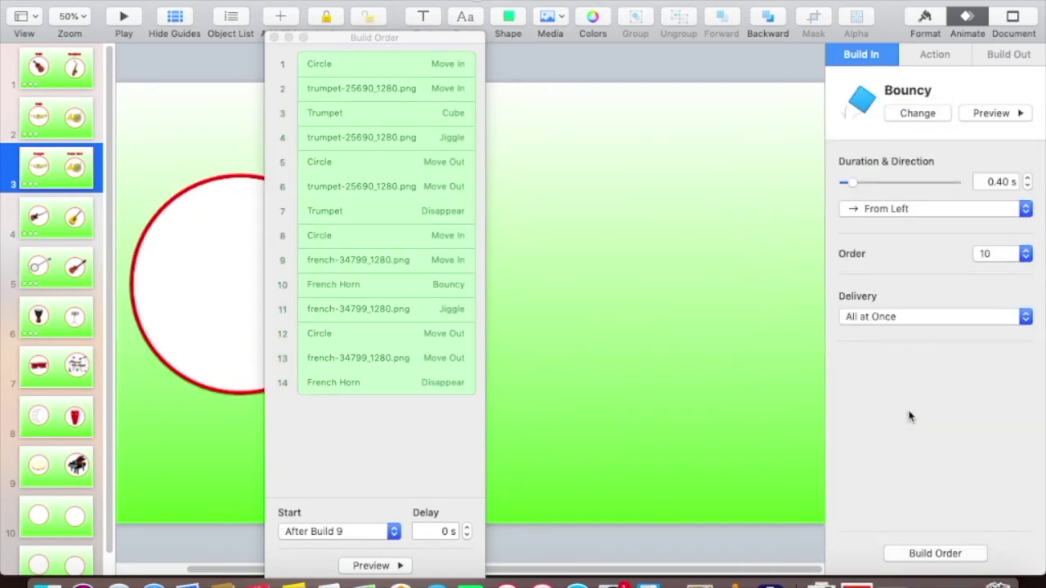
- Close the Build Order window and start moving the Trumpet and French Horn slide earlier
left_click(275, 41)
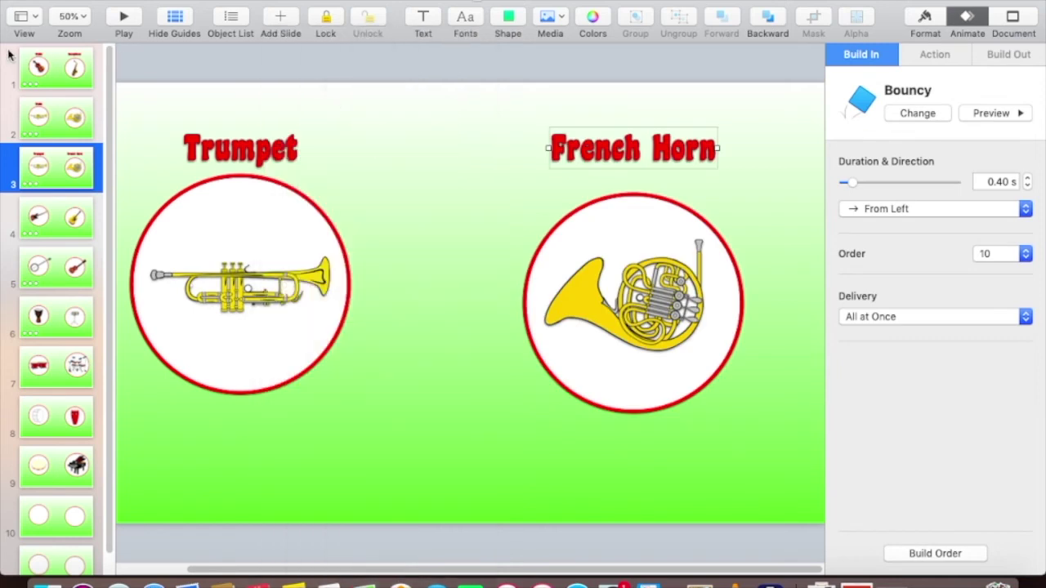
left_click(122, 18)
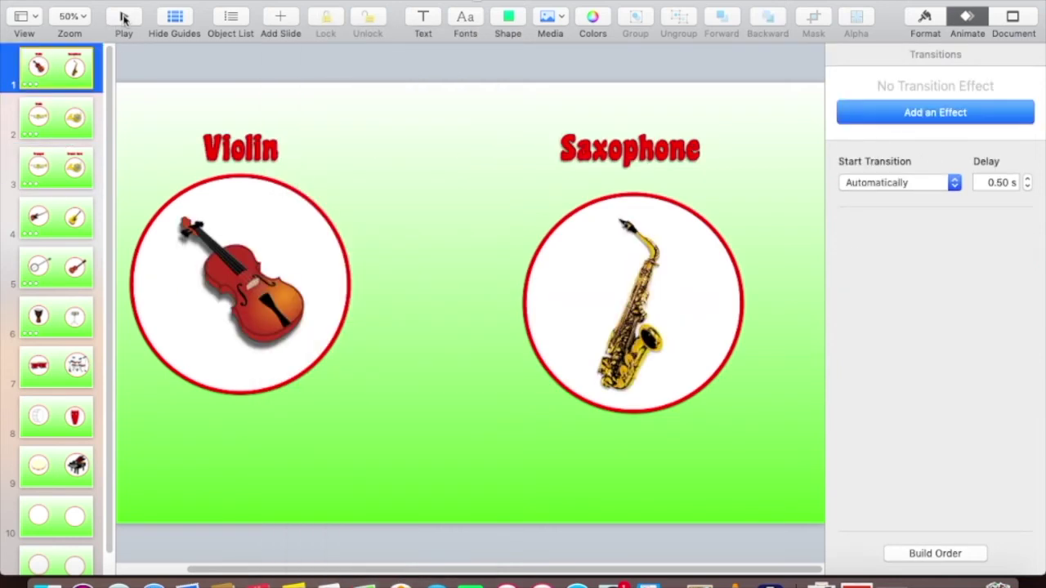
left_click(49, 165)
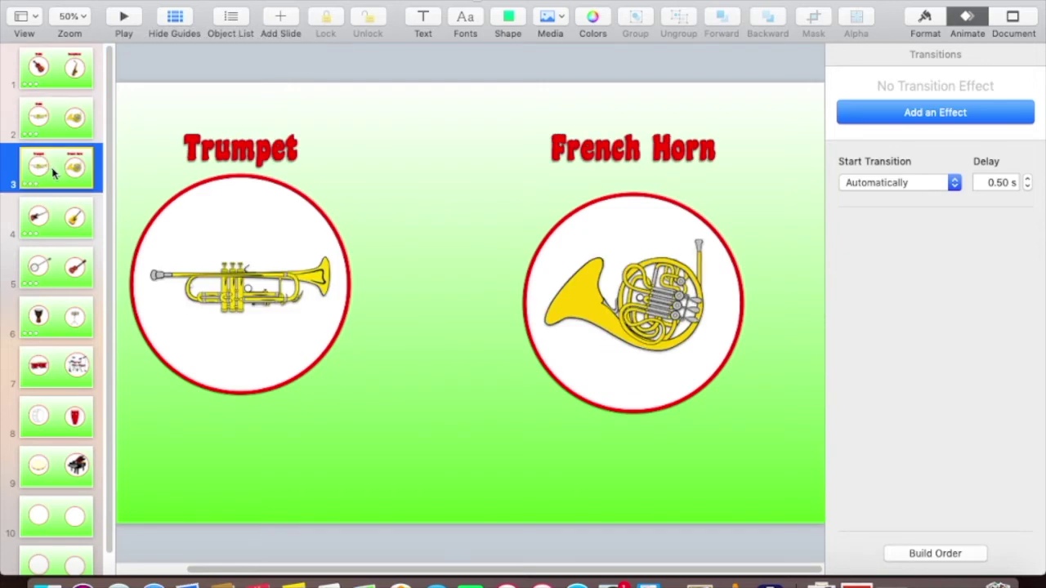
left_click_drag(52, 172, 55, 148)
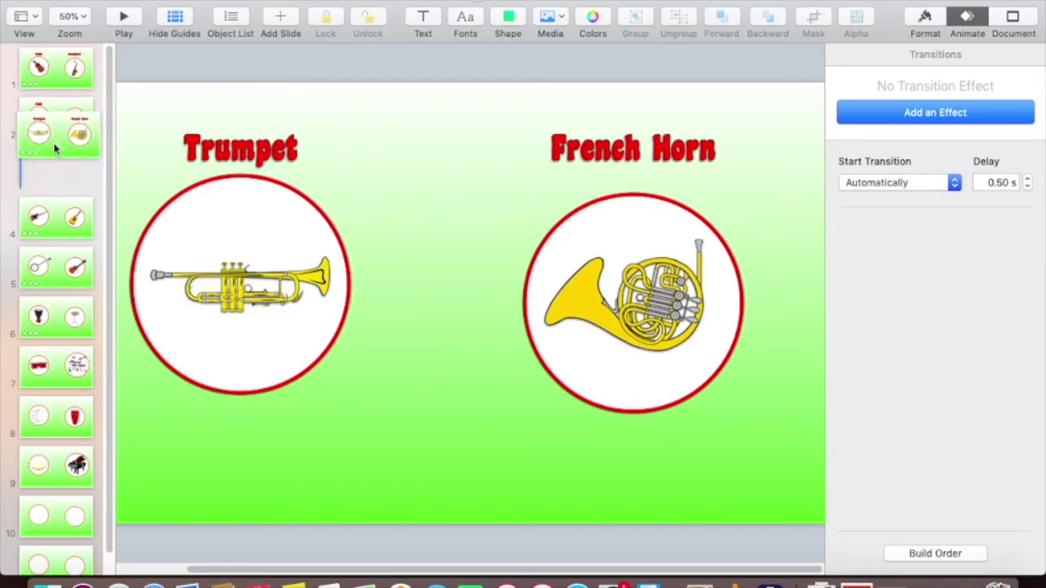
- Place the Trumpet and French Horn slide as slide 2 and delete the extra Violin-titled slide
left_click_drag(55, 148, 52, 123)
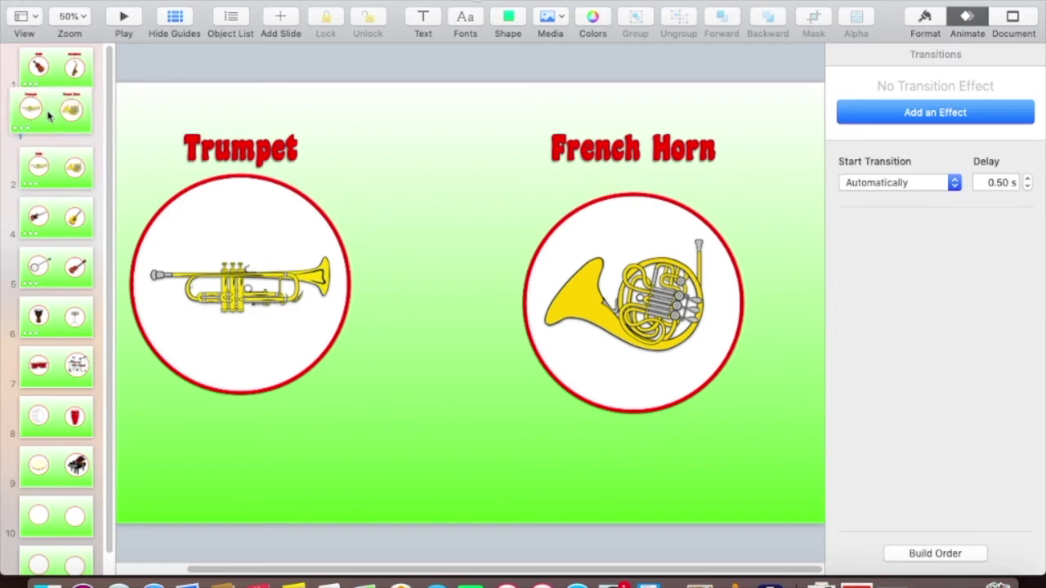
left_click(49, 169)
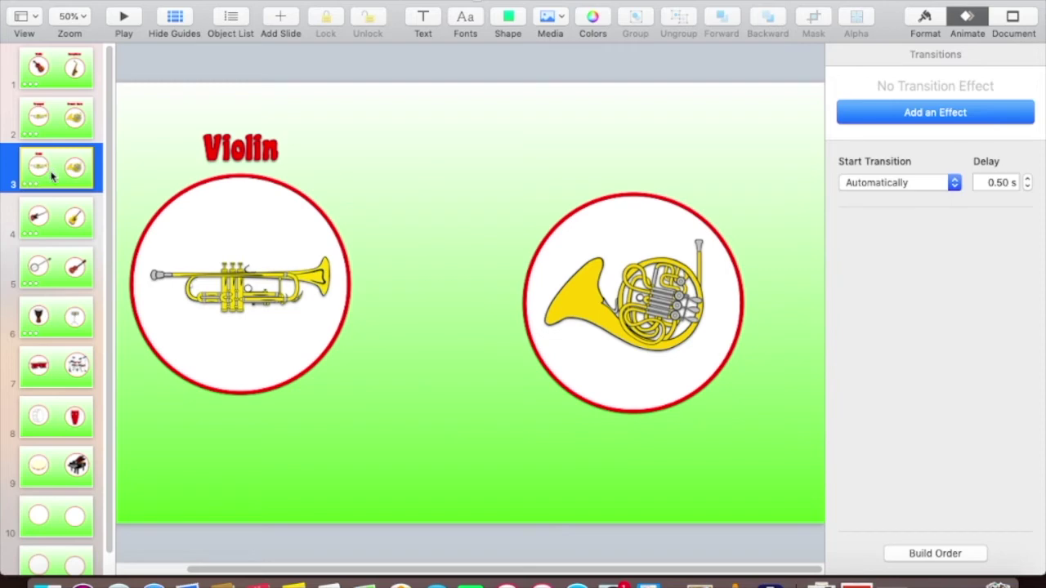
key("Delete")
left_click(59, 134)
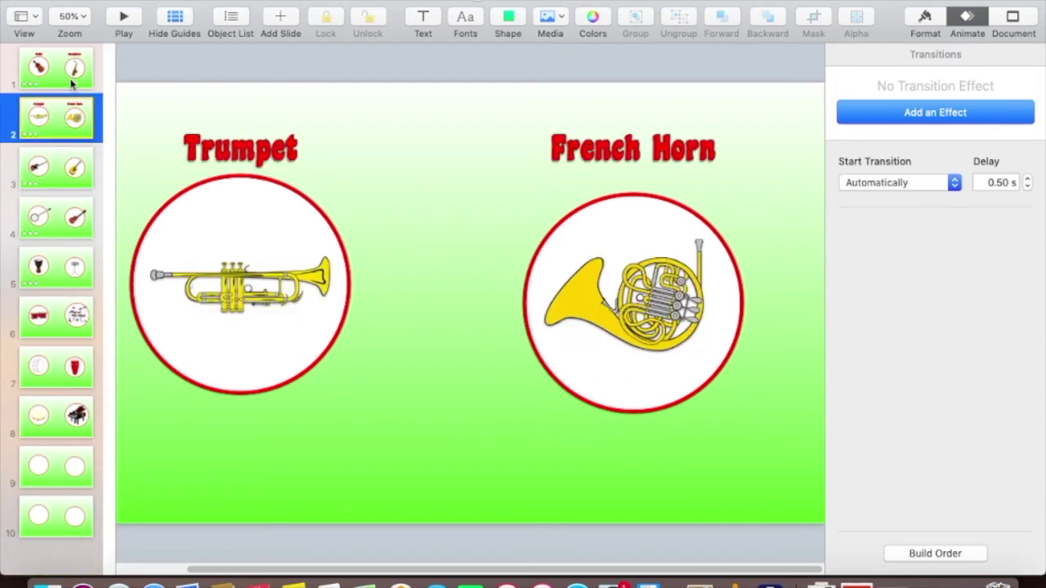
- Preview the slideshow, then set the circle's Move In build to start After Transition
left_click(121, 20)
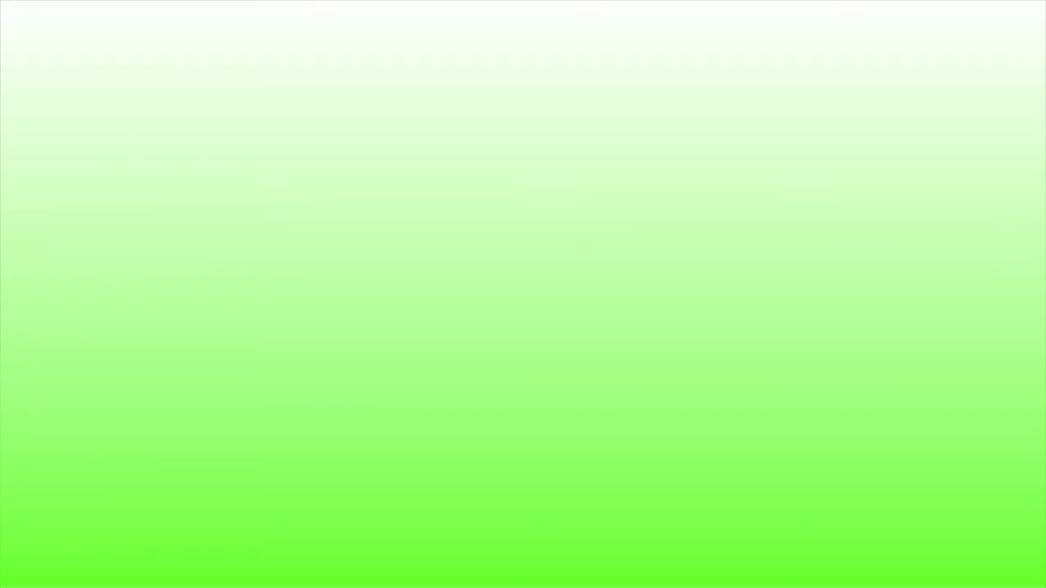
key("Escape")
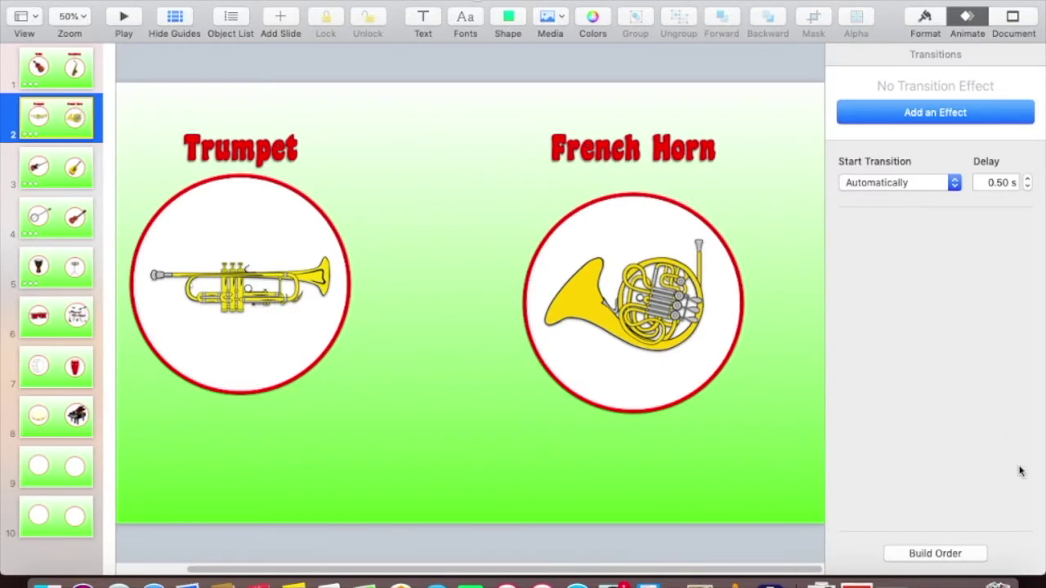
left_click(956, 555)
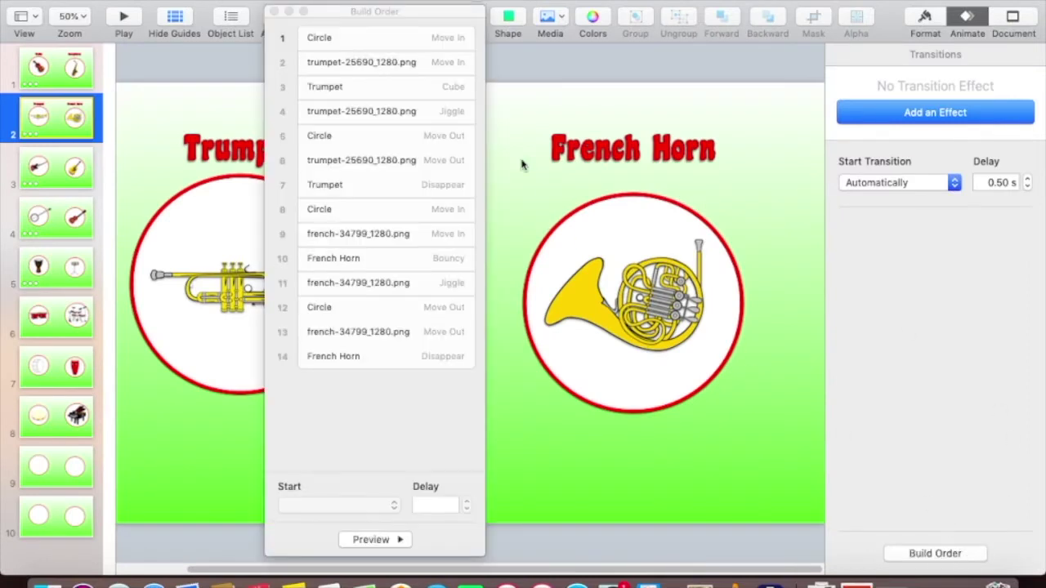
left_click(374, 38)
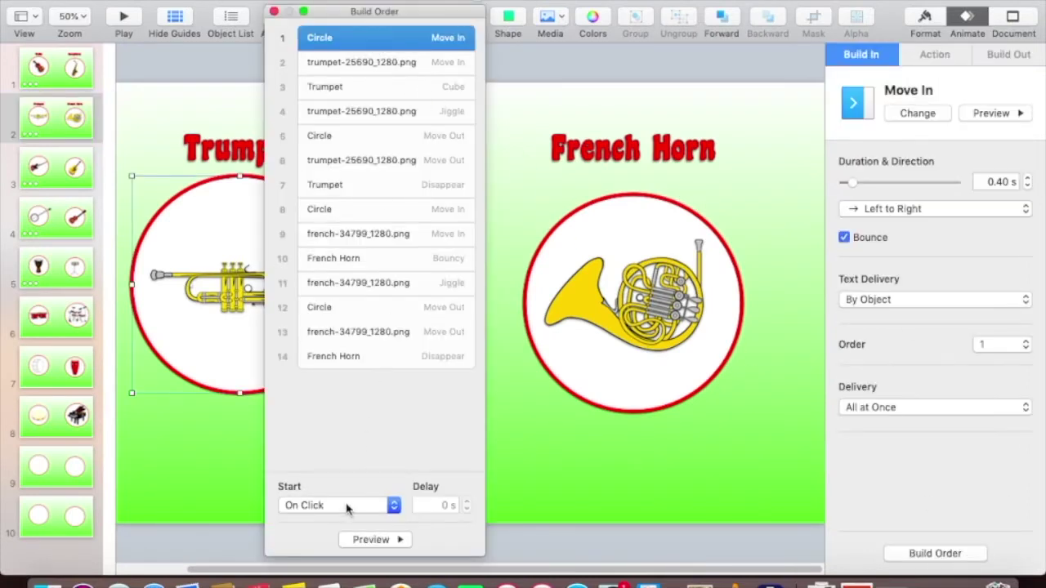
left_click(346, 508)
left_click(345, 518)
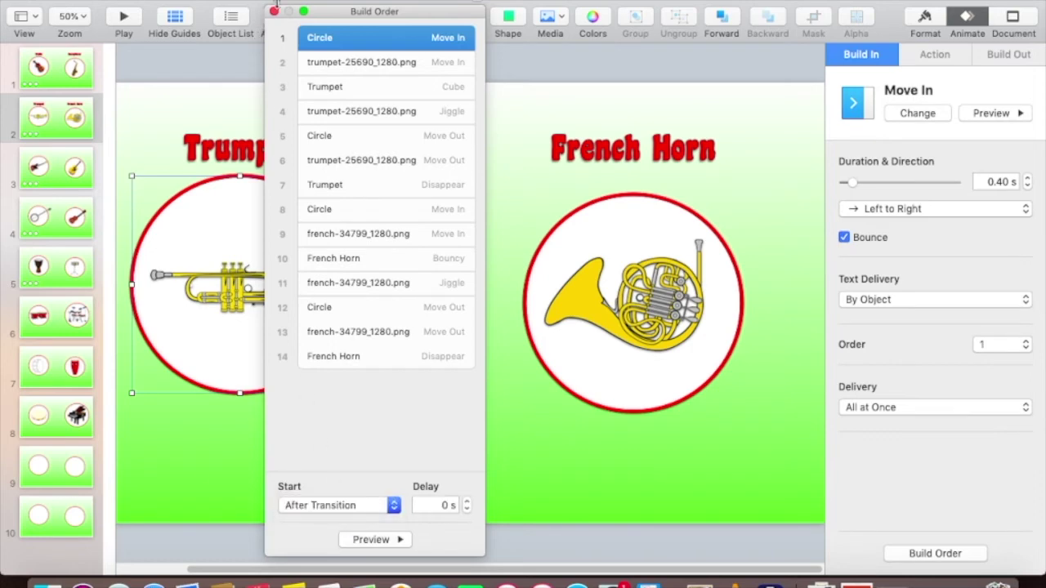
left_click(274, 11)
left_click(72, 62)
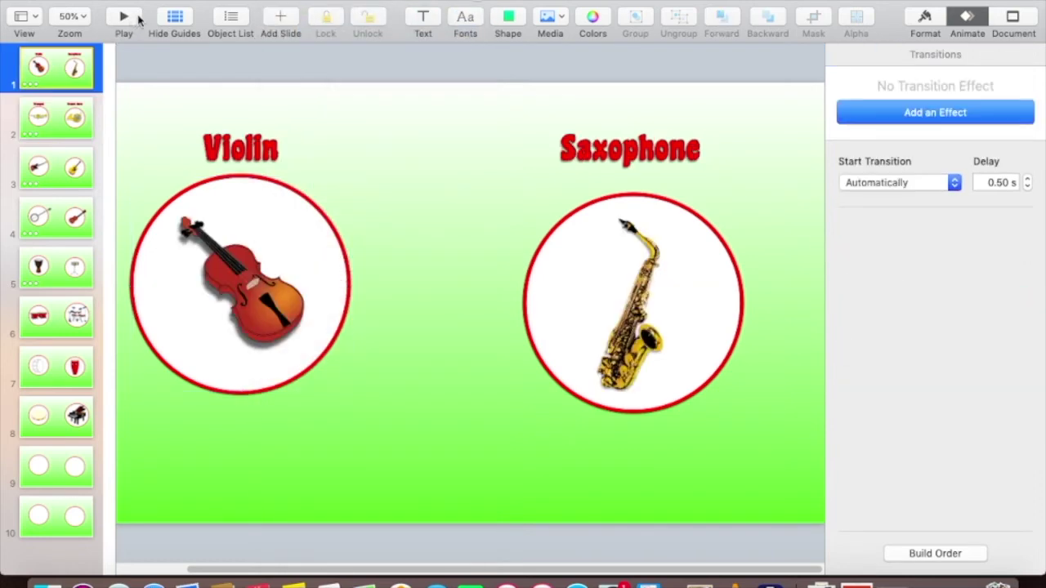
- Play the slideshow from the Violin and Saxophone slide, then select the French Horn title
left_click(123, 17)
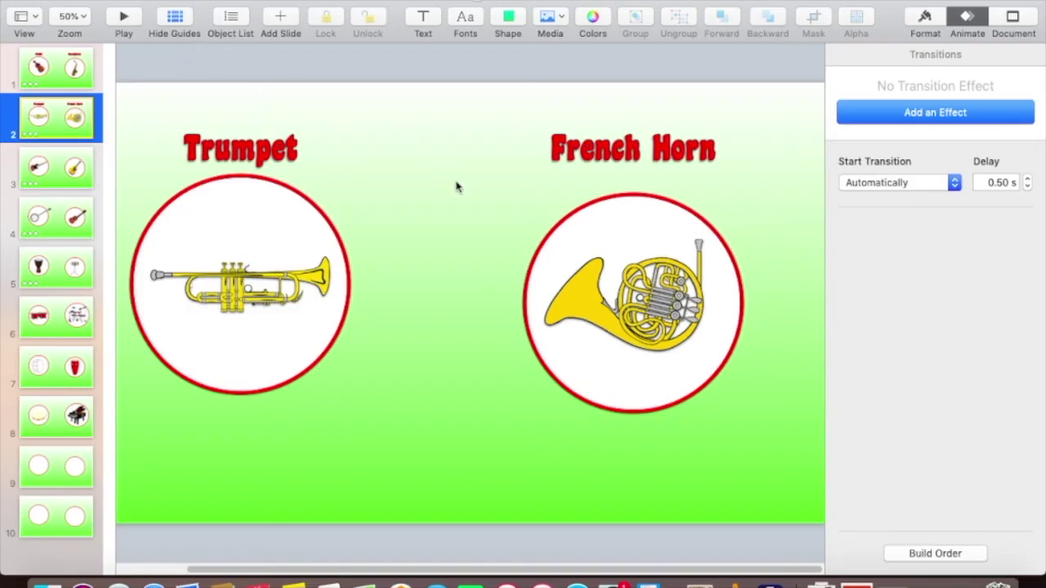
left_click(597, 152)
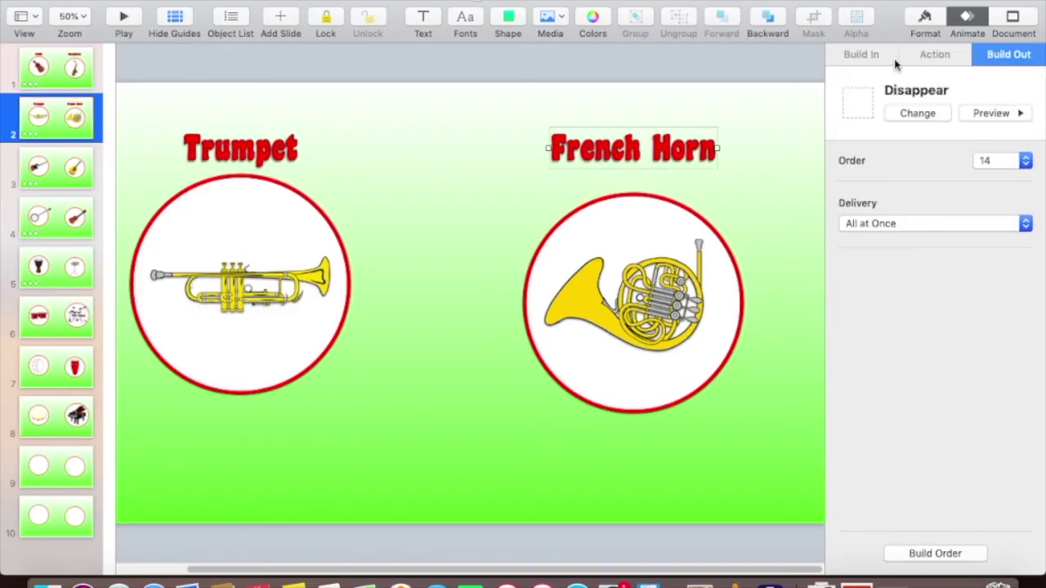
- Make the French Horn title's Bouncy build come From Right over 0.70 s and preview it
left_click(861, 55)
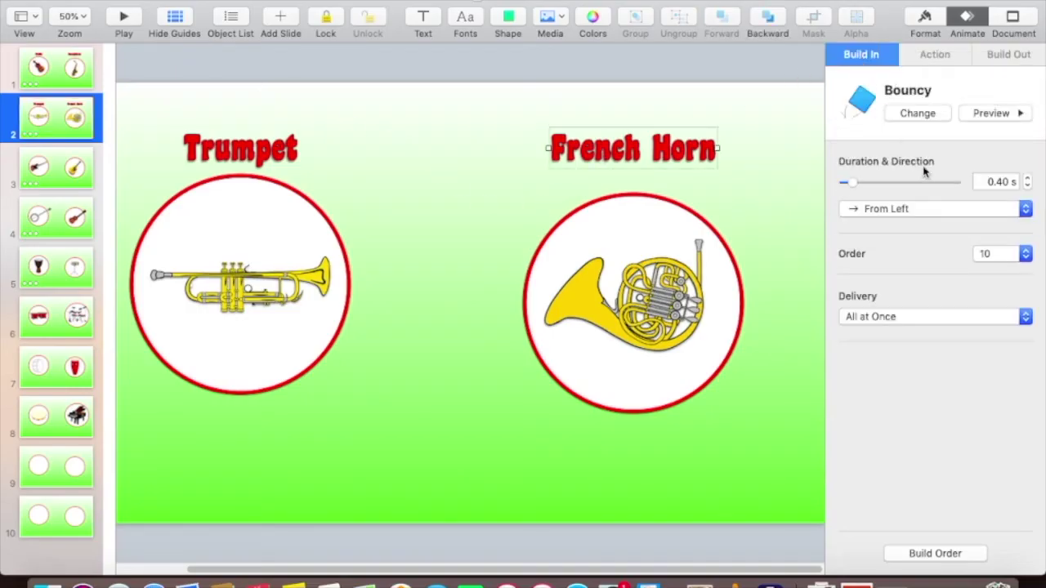
left_click(913, 210)
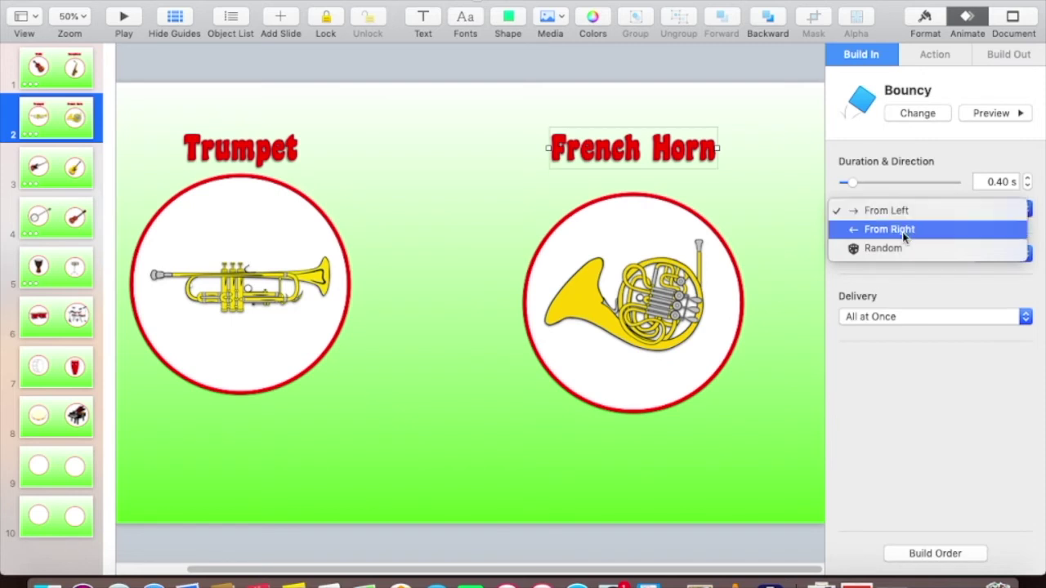
left_click(906, 230)
left_click(1027, 178)
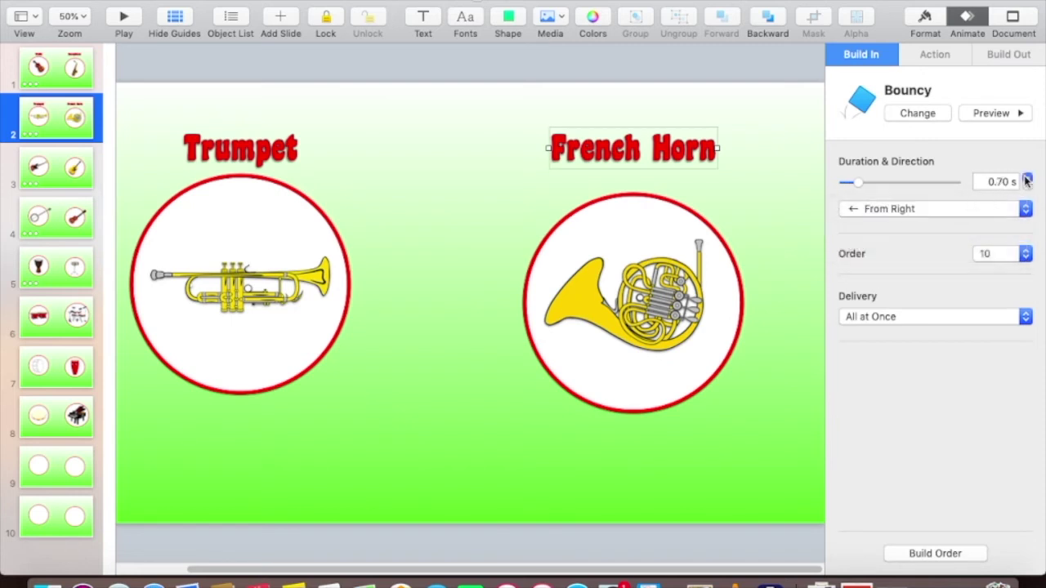
left_click(1018, 115)
left_click(50, 176)
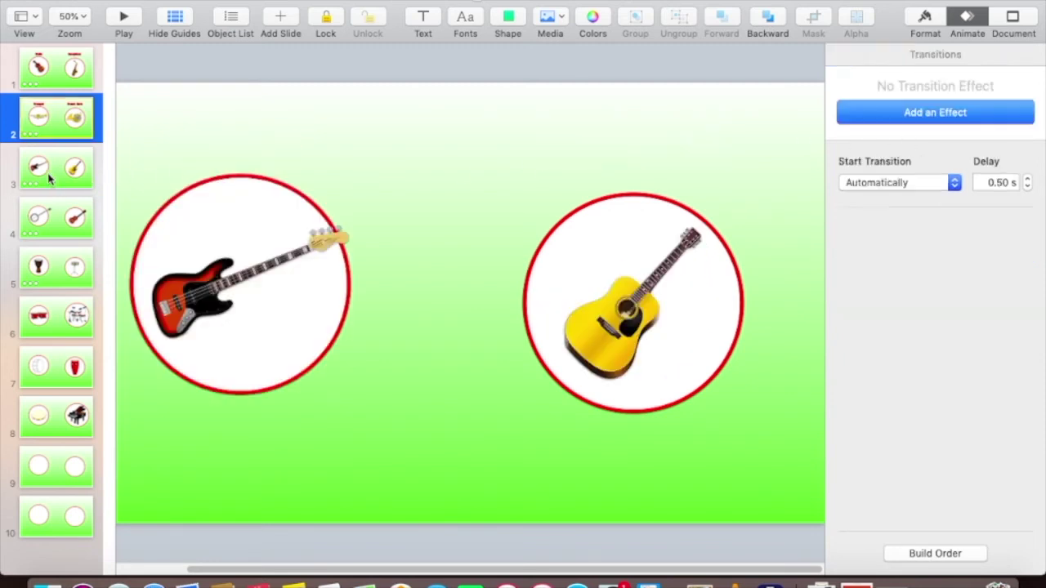
- Paste the copied Violin label above the bass guitar circle, removing a misplaced first paste
right_click(212, 128)
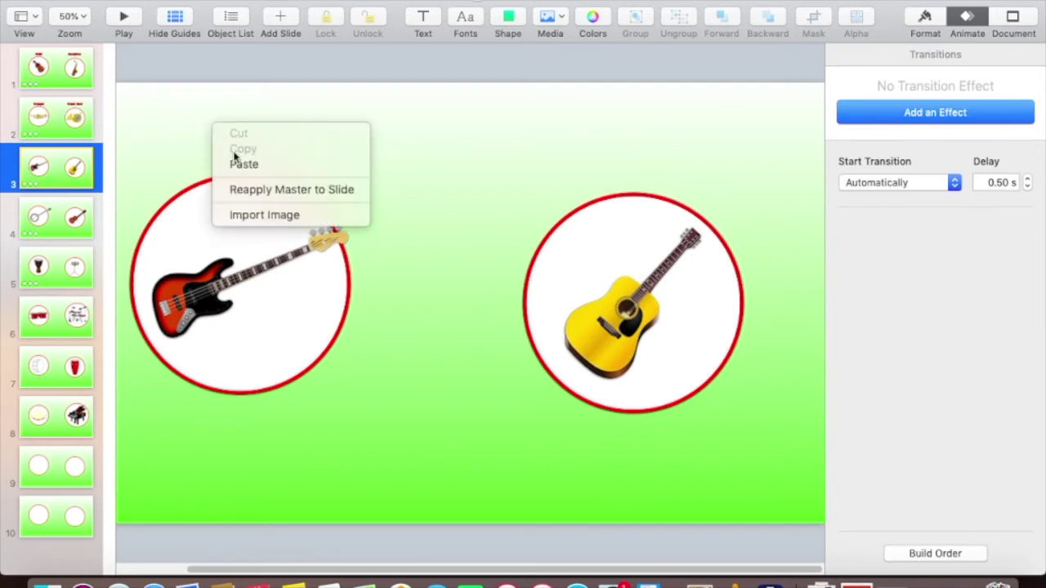
left_click(237, 164)
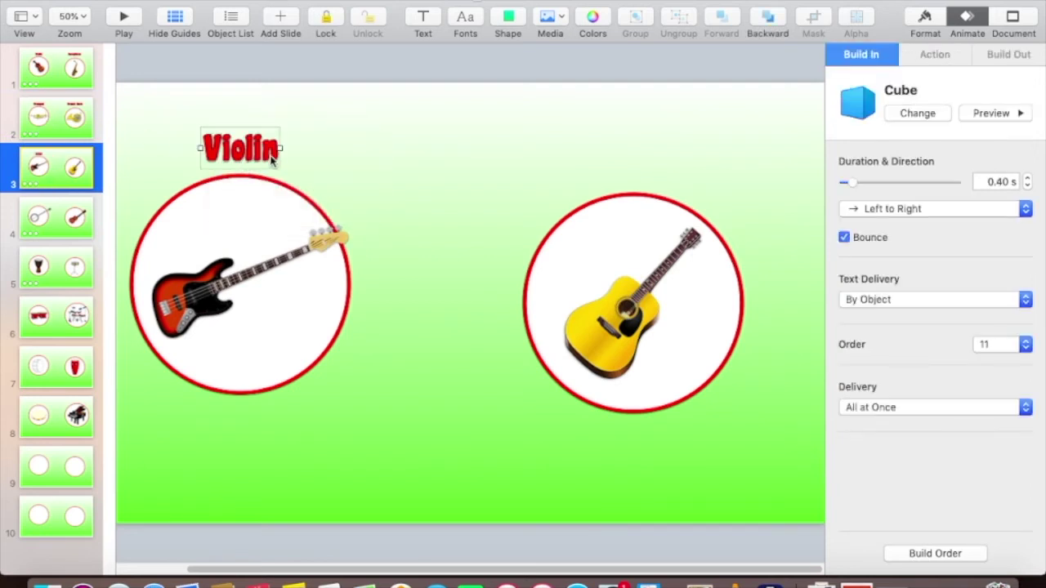
key("Delete")
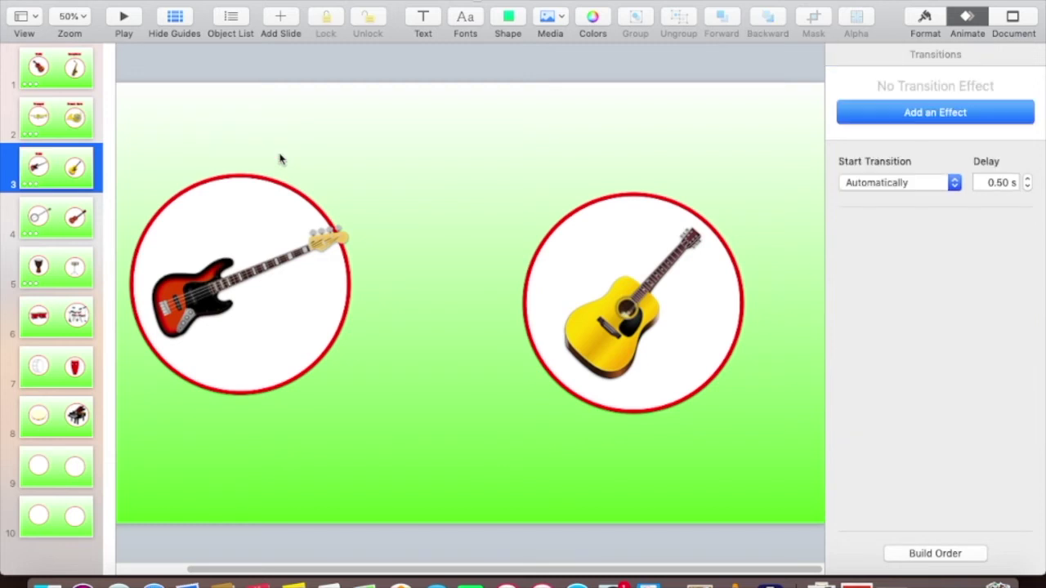
right_click(273, 139)
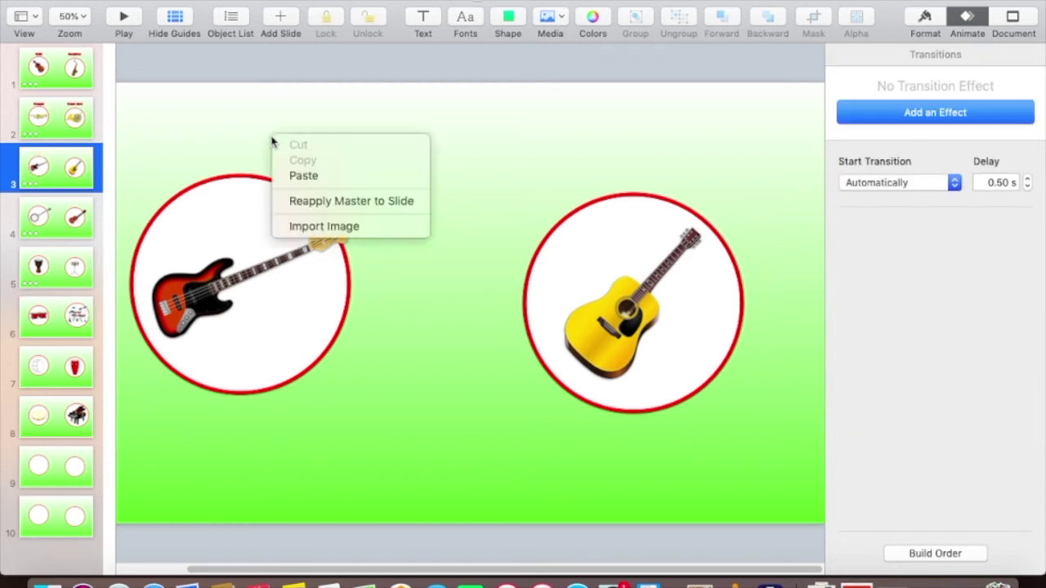
left_click(297, 177)
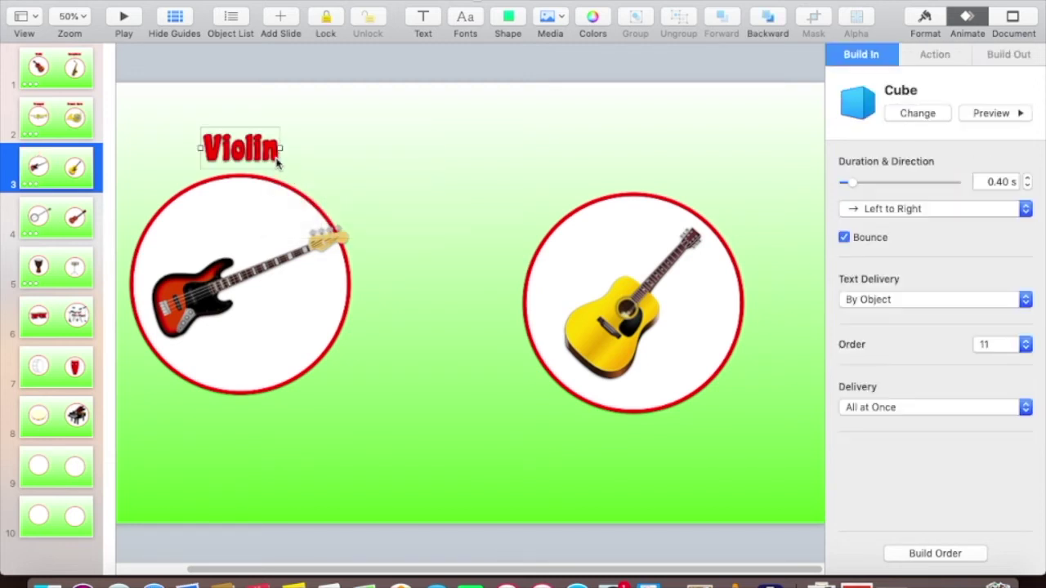
- Change the pasted label's text to 'Bass Guitar'
double_click(278, 159)
key("BackSpace")
key("BackSpace")
key("BackSpace")
key("BackSpace")
key("BackSpace")
key("BackSpace")
type("Ba")
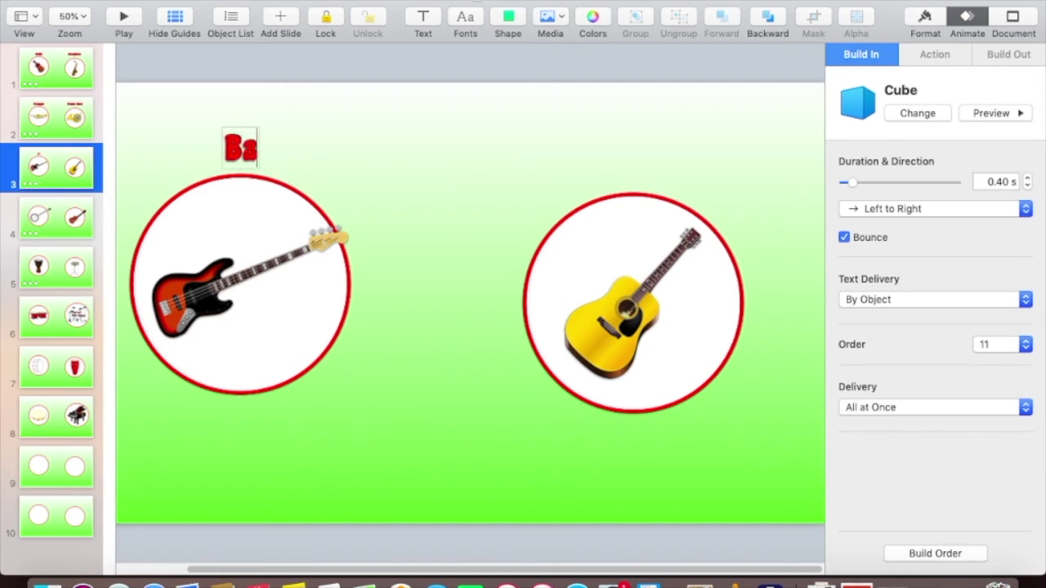
type("ss")
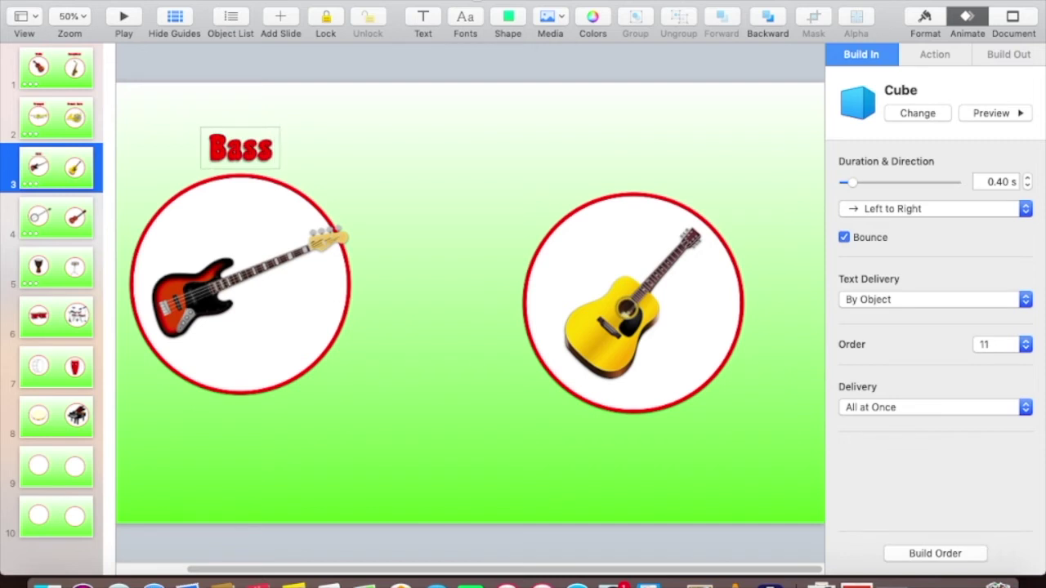
type(" G")
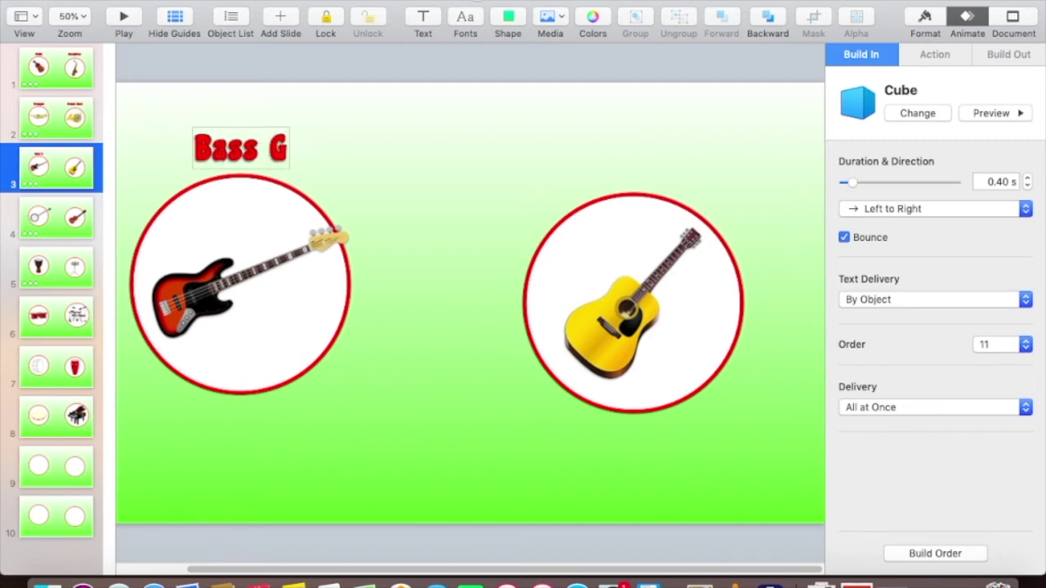
type("uitar")
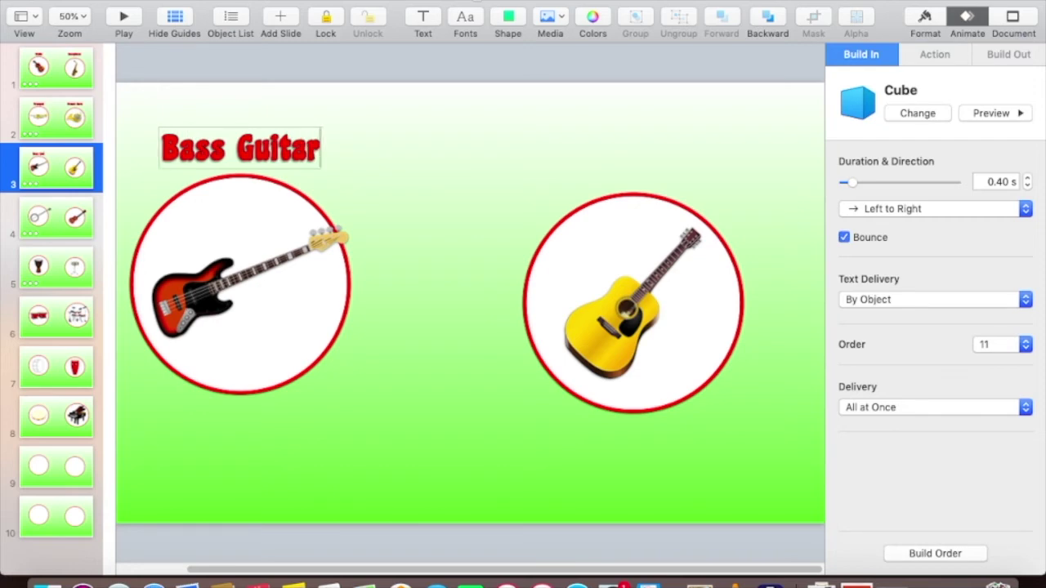
left_click(441, 139)
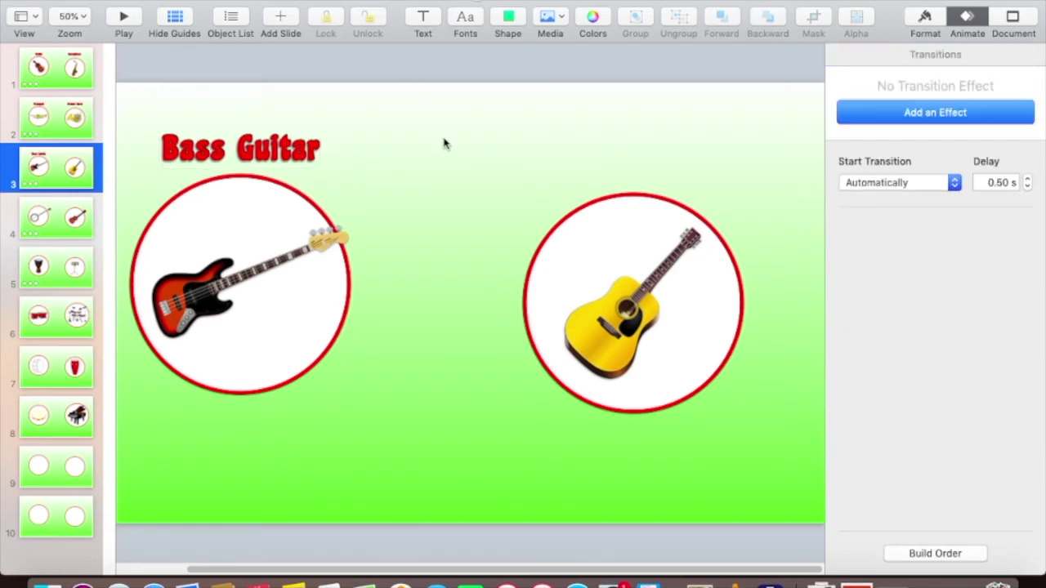
left_click(621, 306)
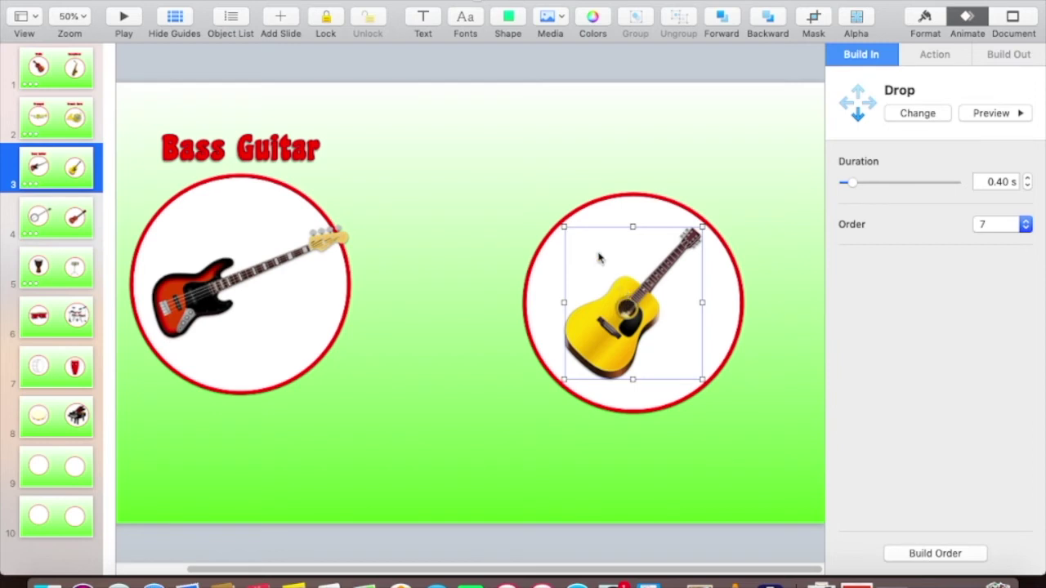
- Paste another copy of the red title label and move it over the acoustic guitar circle
right_click(495, 132)
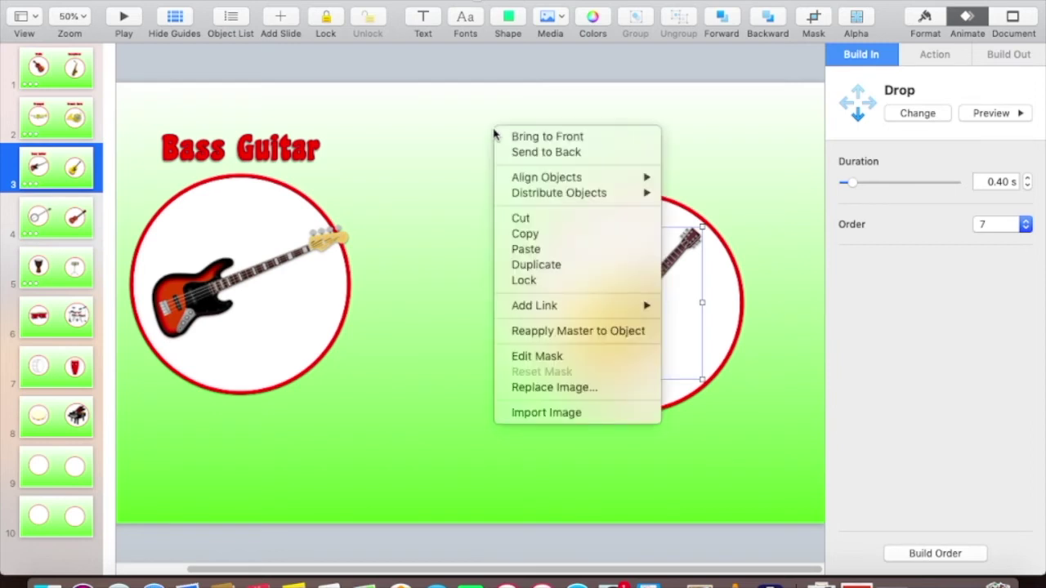
left_click(526, 249)
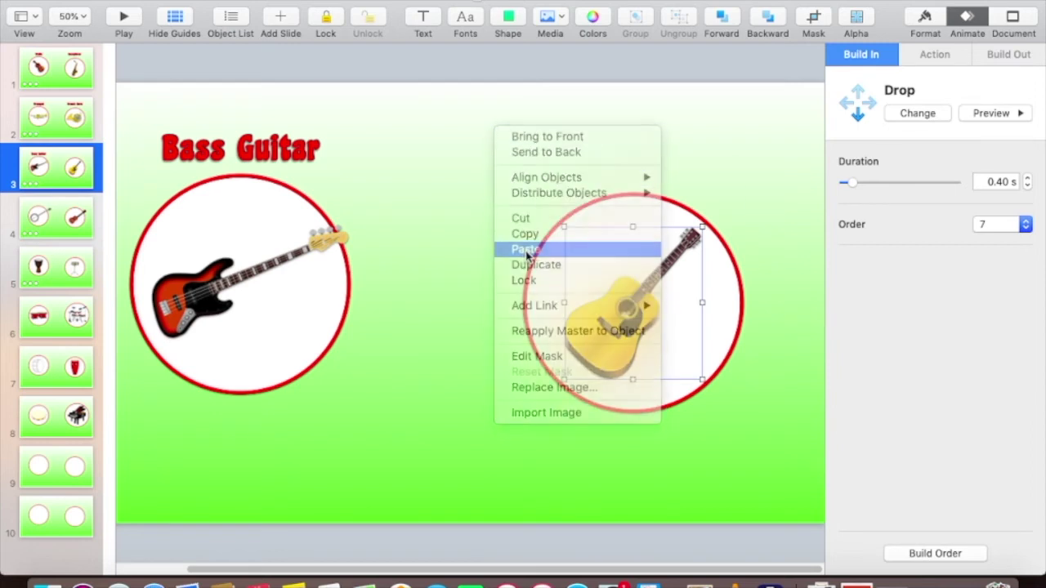
left_click_drag(262, 154, 616, 159)
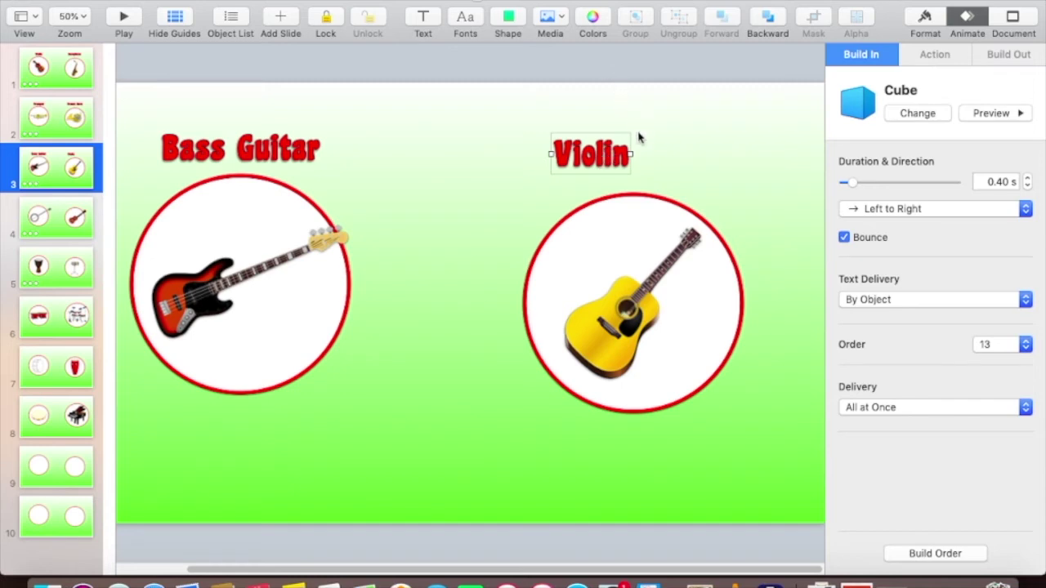
- Change the pasted title from Violin to 'Acoustic Guitar' and centre it above the circle
left_click(630, 161)
left_click(628, 163)
key("BackSpace")
key("BackSpace")
key("BackSpace")
key("BackSpace")
key("BackSpace")
key("BackSpace")
type("Acoustic Guitar")
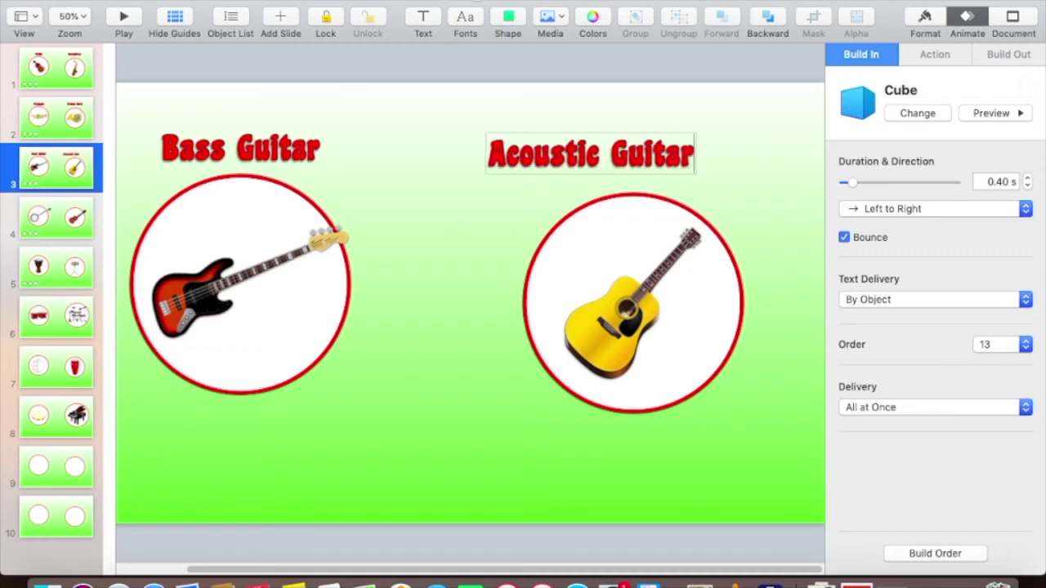
left_click(526, 209)
left_click_drag(550, 171, 599, 167)
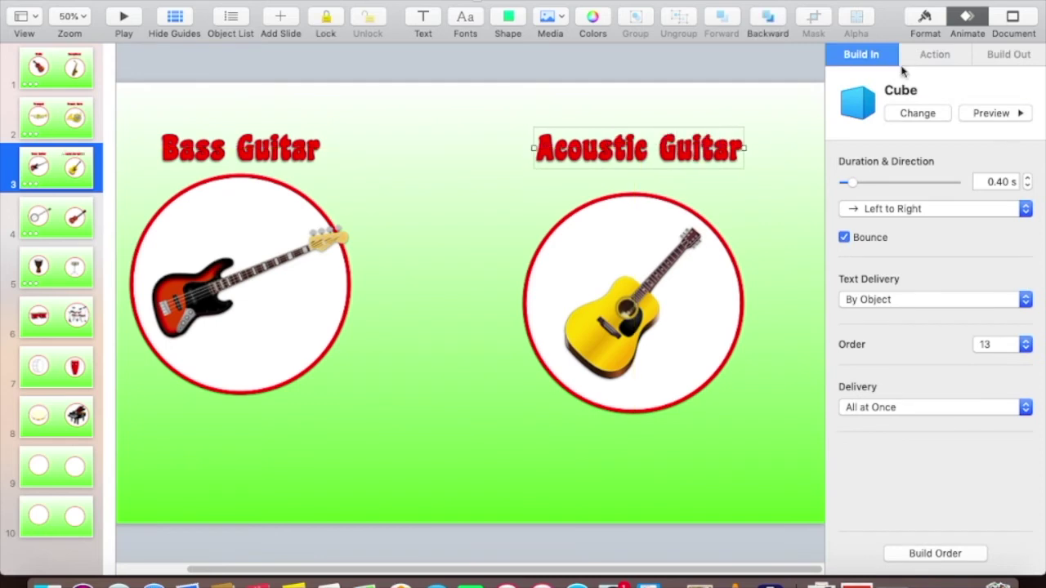
- Switch the Acoustic Guitar title's build-in effect from Cube to Compress
left_click(917, 114)
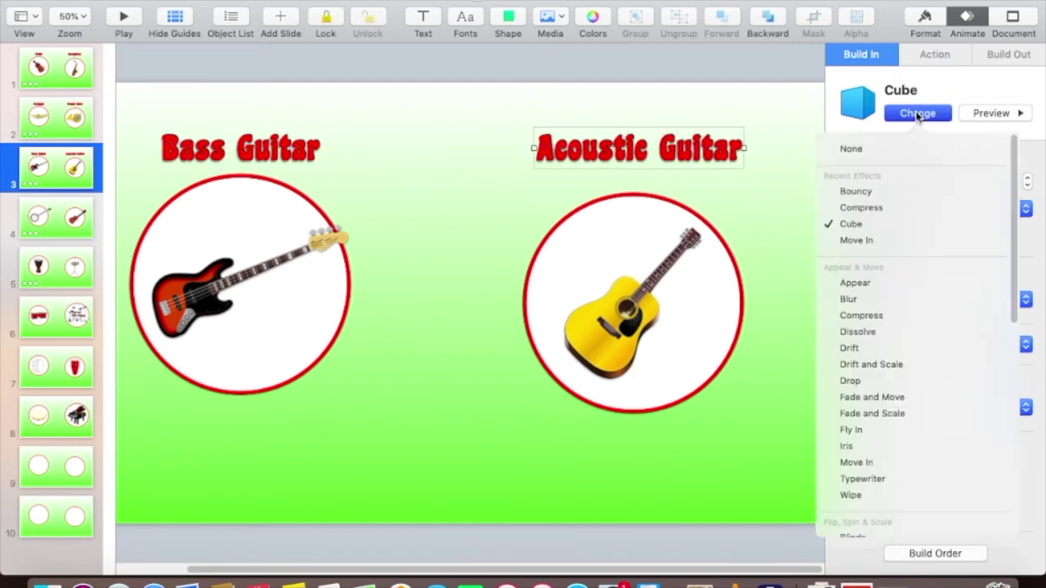
left_click(902, 214)
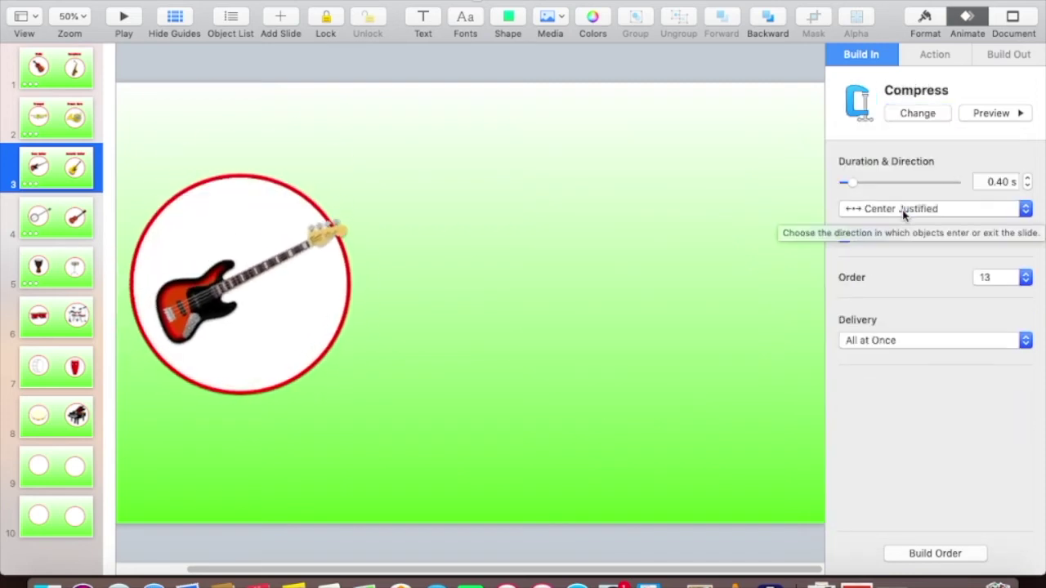
left_click(935, 554)
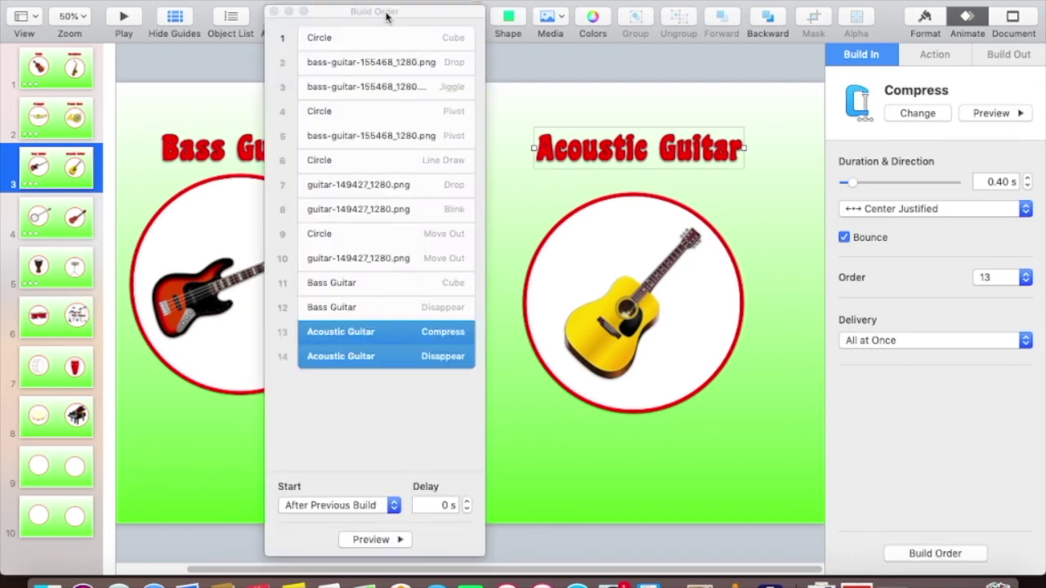
- Move the Bass Guitar Disappear build to third, right after the bass image's Drop
left_click_drag(387, 16, 918, 36)
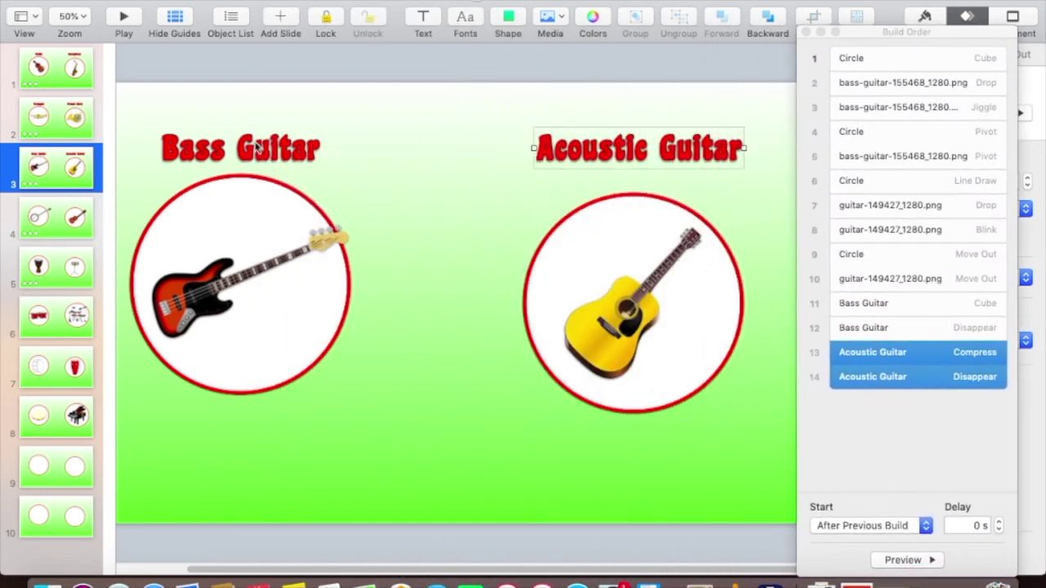
left_click(252, 201)
left_click(259, 269)
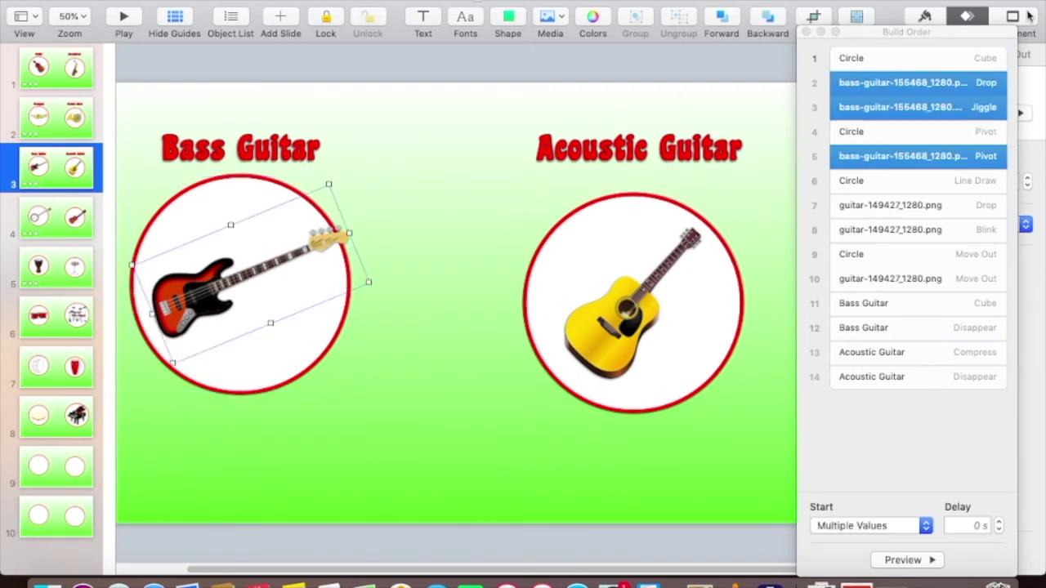
left_click(950, 61)
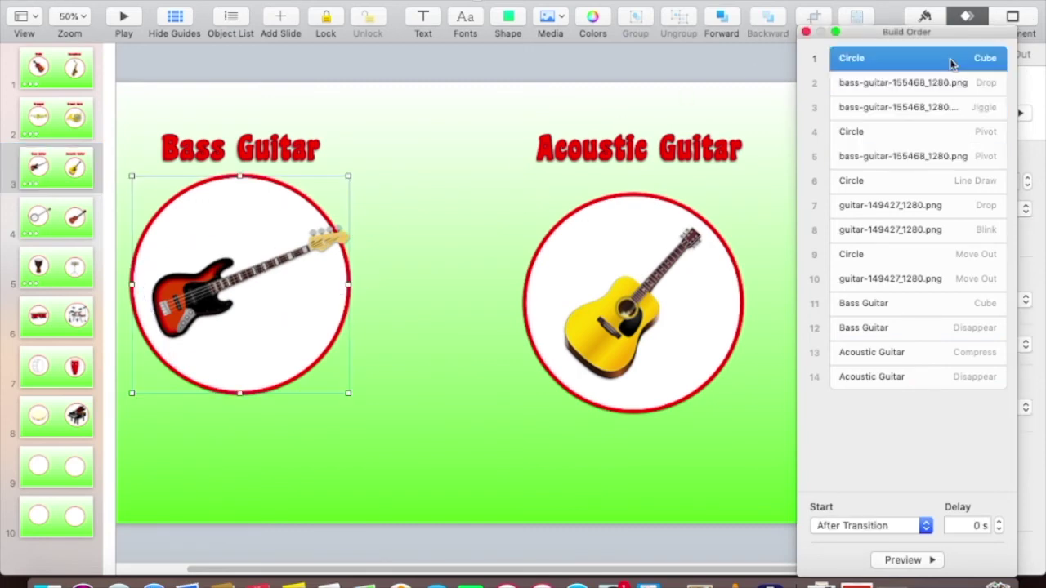
left_click(942, 84)
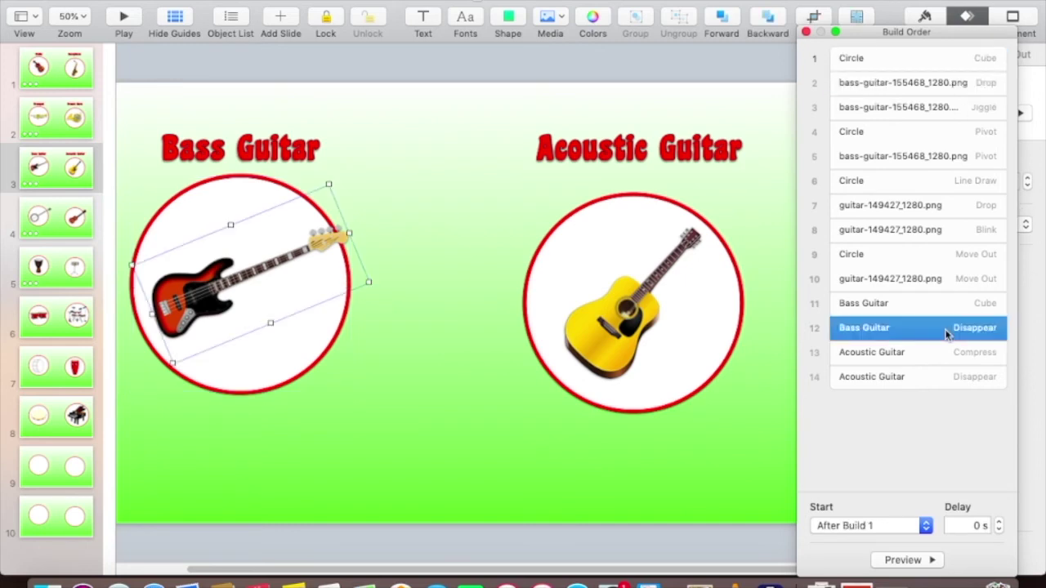
left_click_drag(946, 331, 949, 115)
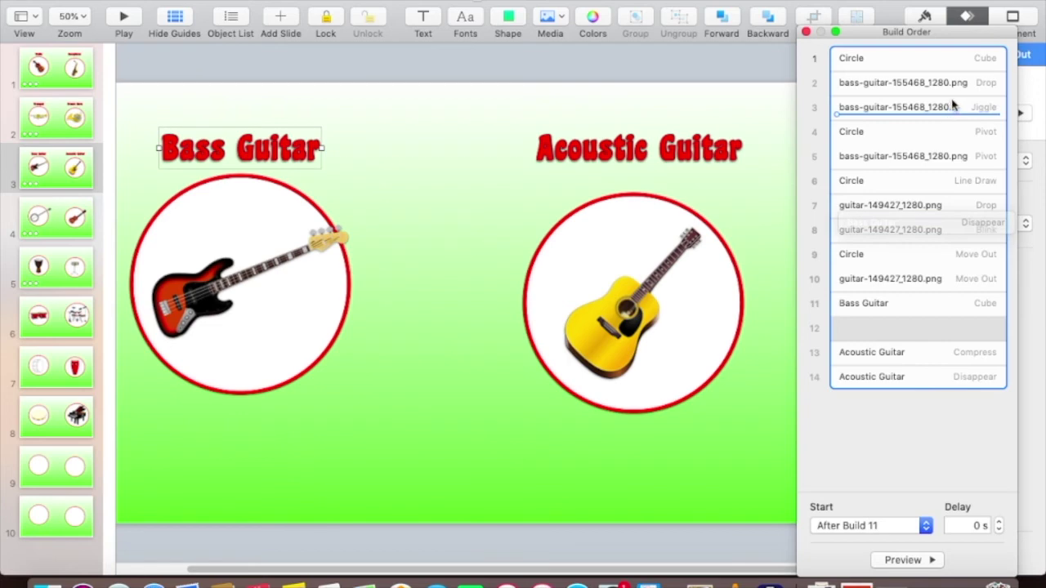
left_click_drag(952, 105, 952, 96)
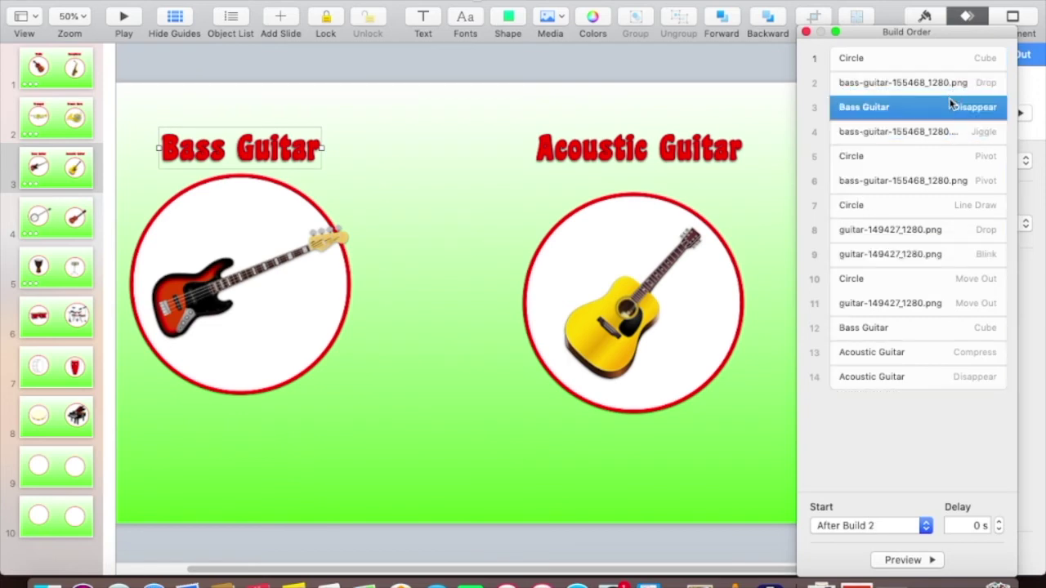
- Review the timing of the Jiggle, Pivot and Line Draw builds
left_click(937, 133)
left_click(929, 158)
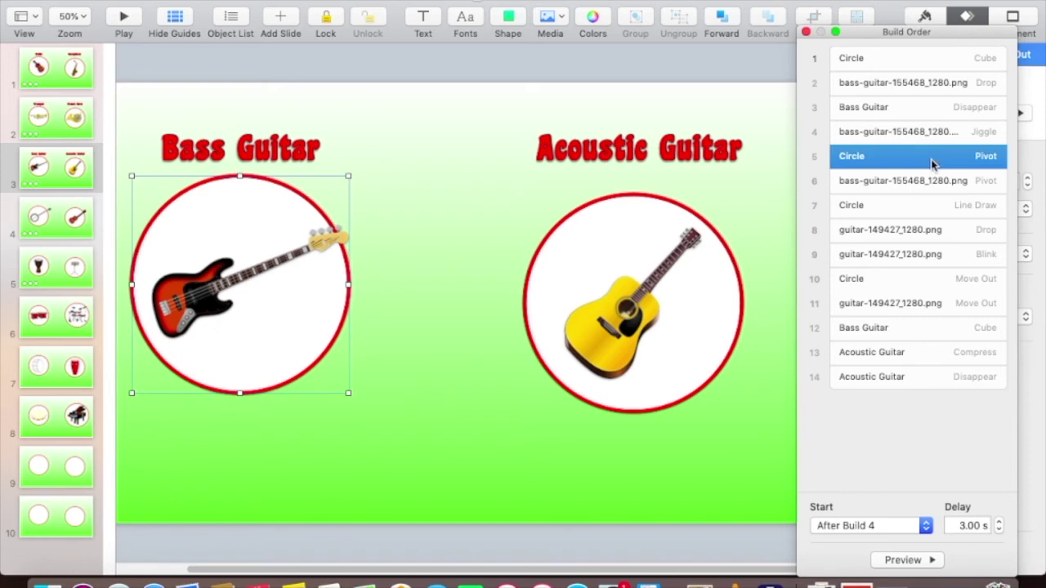
left_click(933, 180)
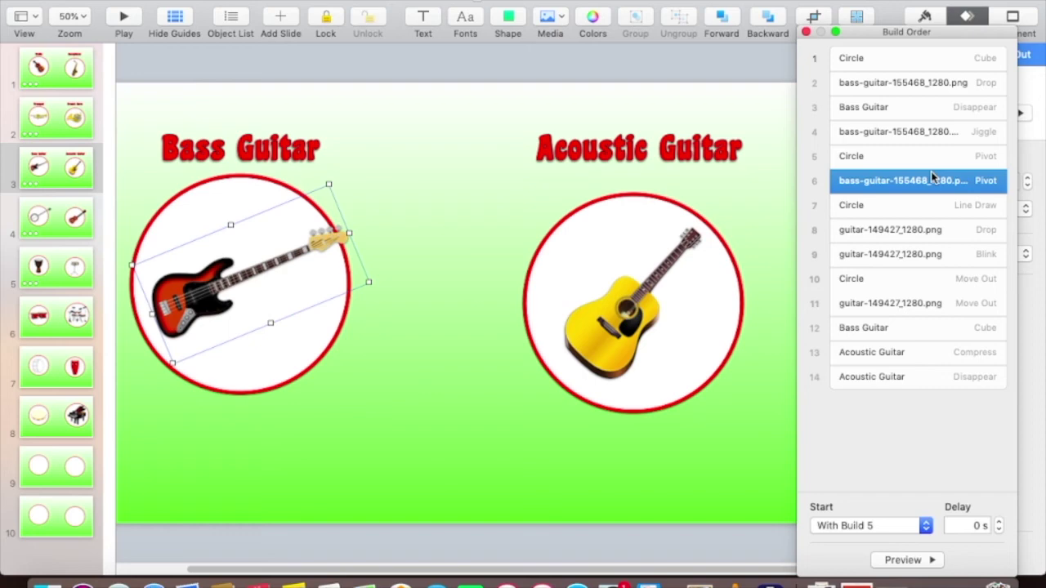
left_click(931, 207)
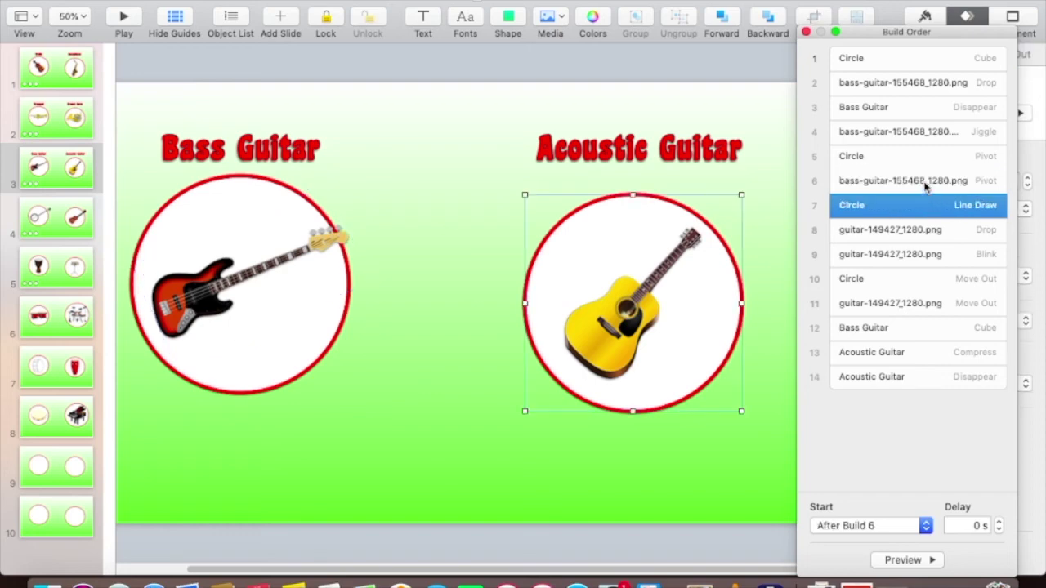
left_click(925, 184)
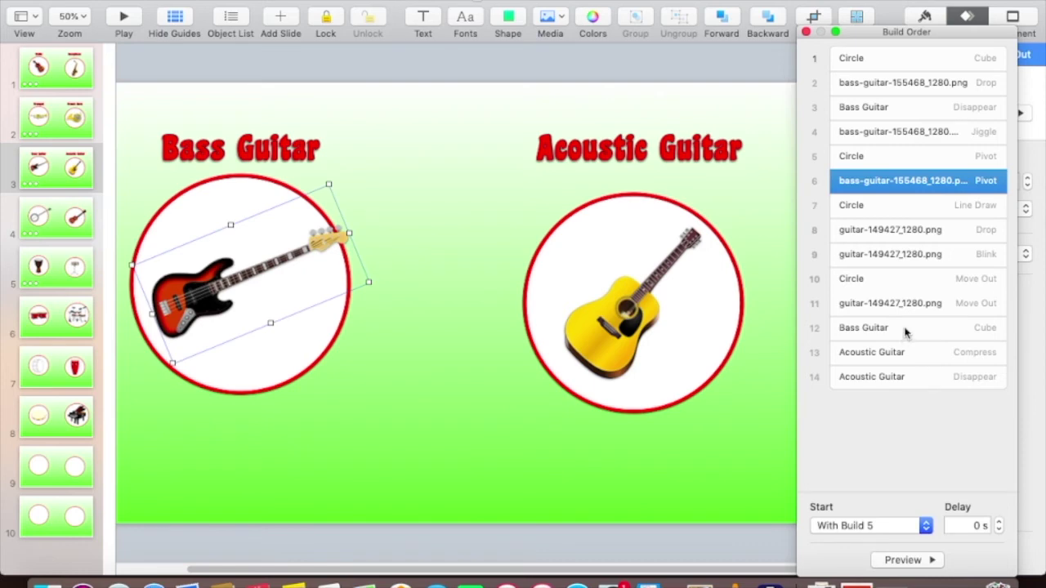
- Move the Bass Guitar Cube build to position 7, starting With Build 5
left_click_drag(905, 329, 903, 188)
left_click(893, 205)
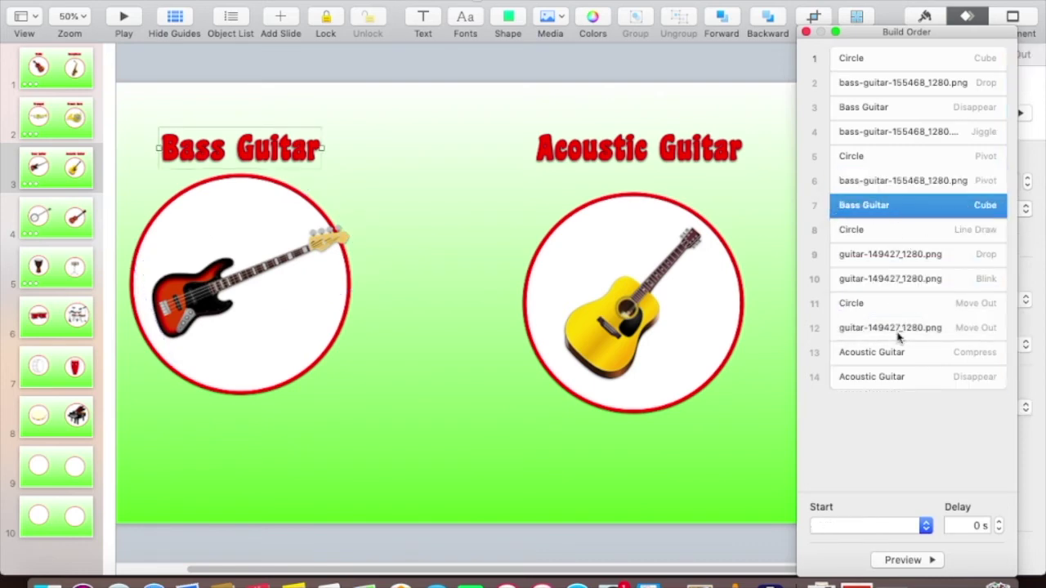
left_click(867, 527)
left_click(870, 540)
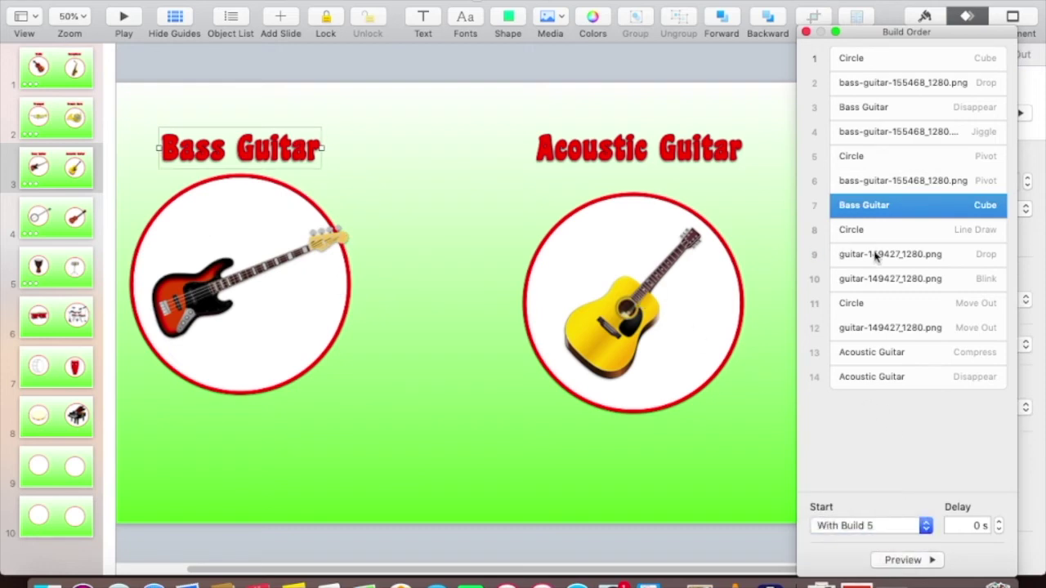
left_click(624, 223)
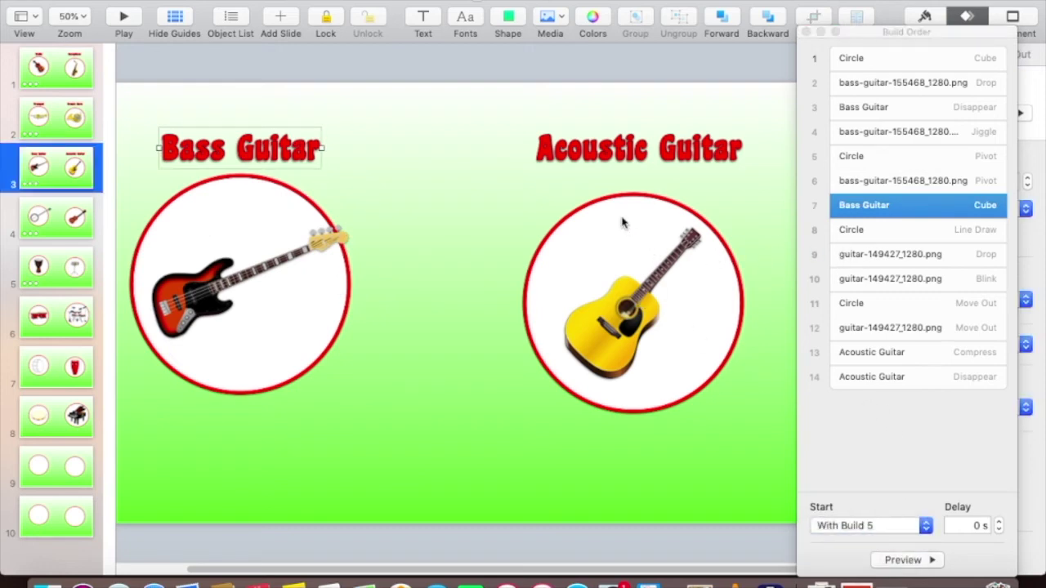
left_click(885, 229)
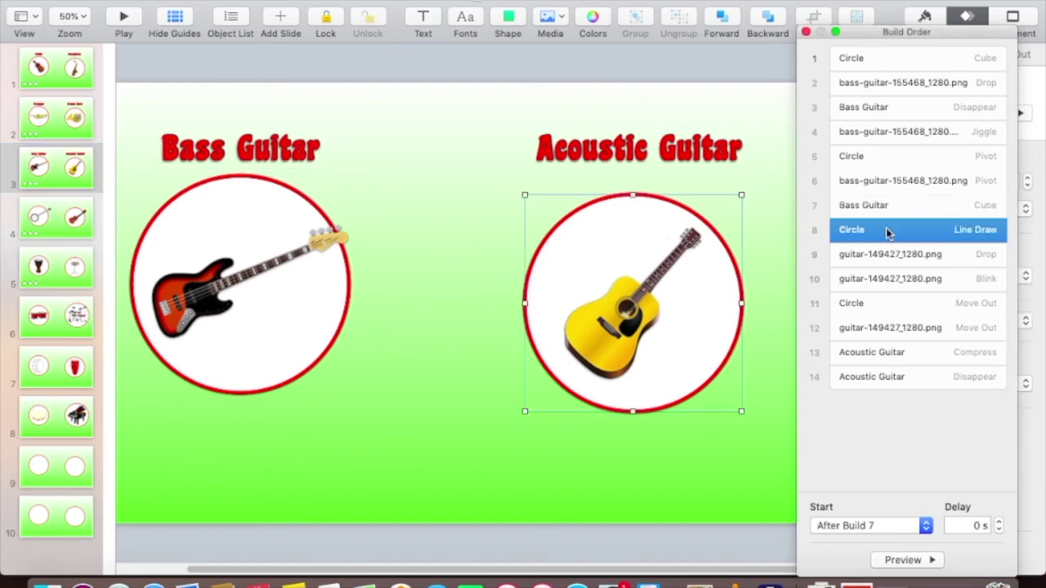
left_click(887, 254)
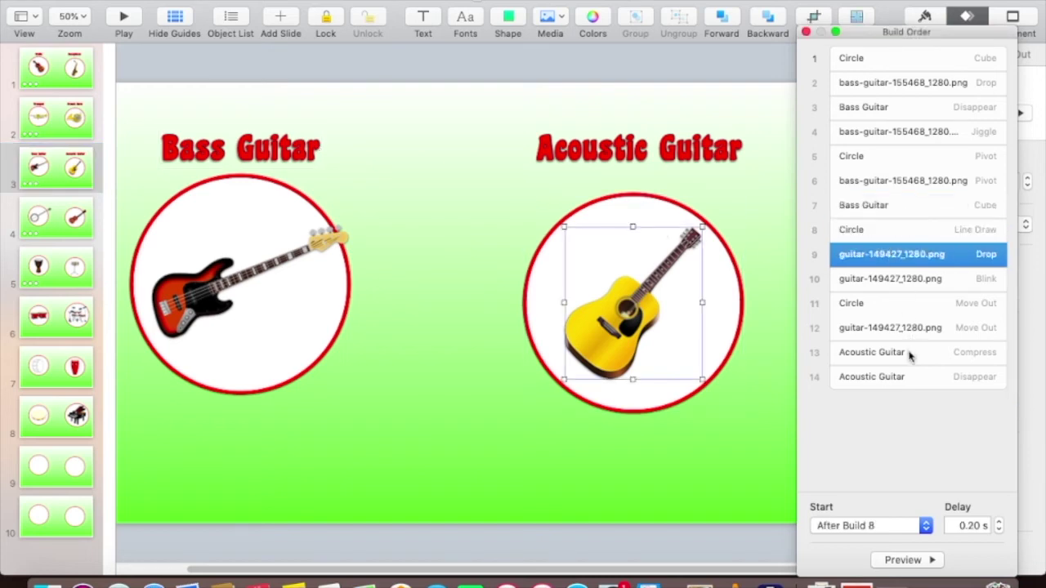
- Move the Acoustic Guitar Compress build up to position 10, after the guitar image's Drop
left_click_drag(907, 357, 899, 272)
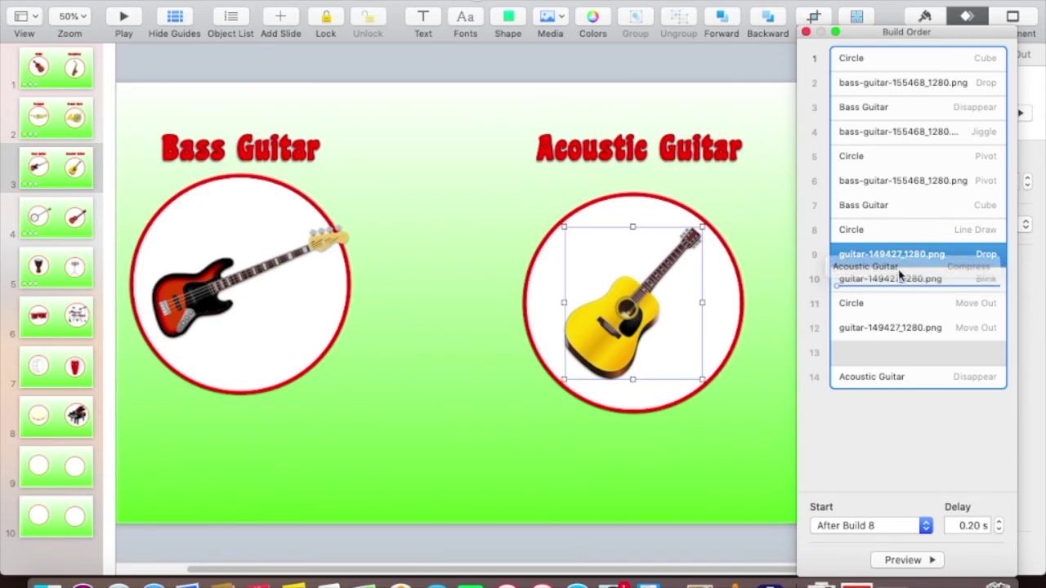
left_click_drag(898, 272, 898, 270)
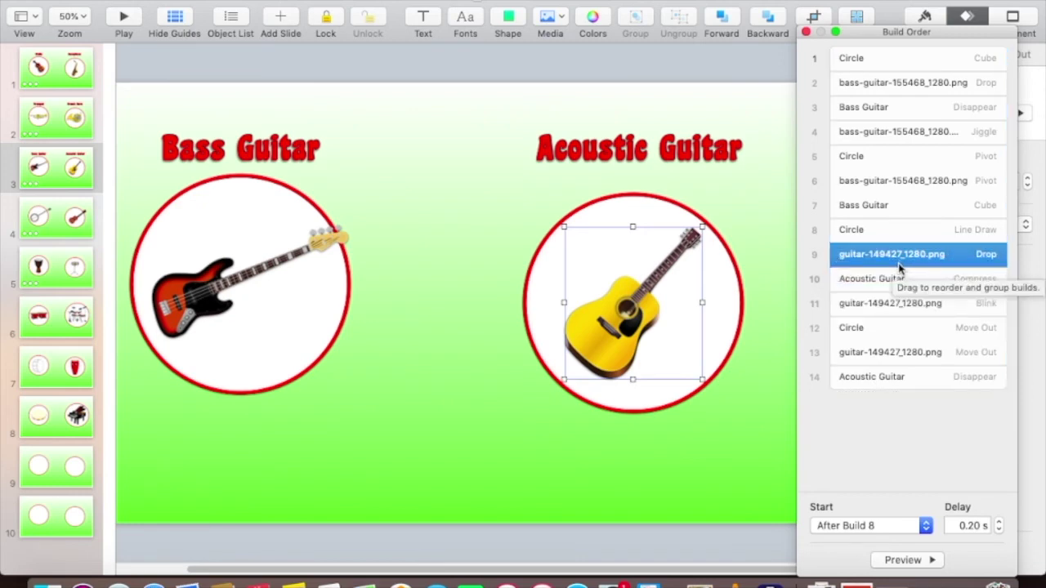
left_click(888, 232)
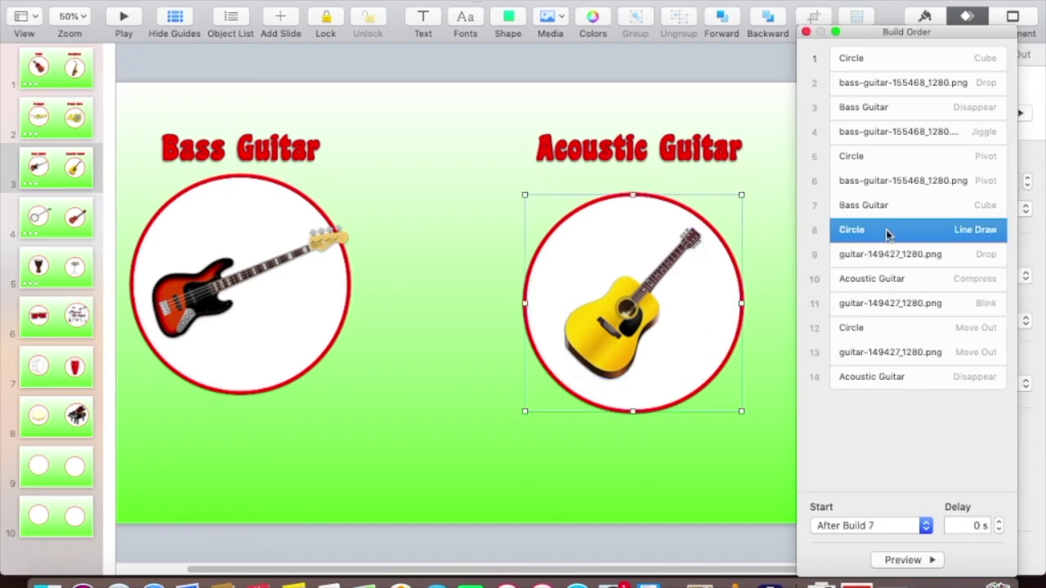
left_click(892, 253)
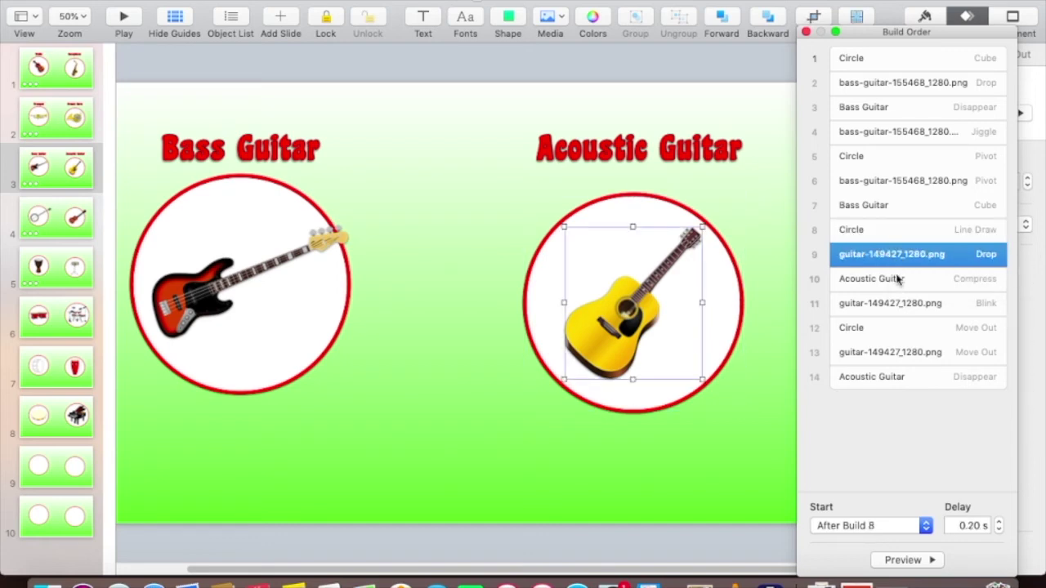
left_click(897, 278)
- Set the Acoustic Guitar Disappear build to start With Build 12
left_click(878, 377)
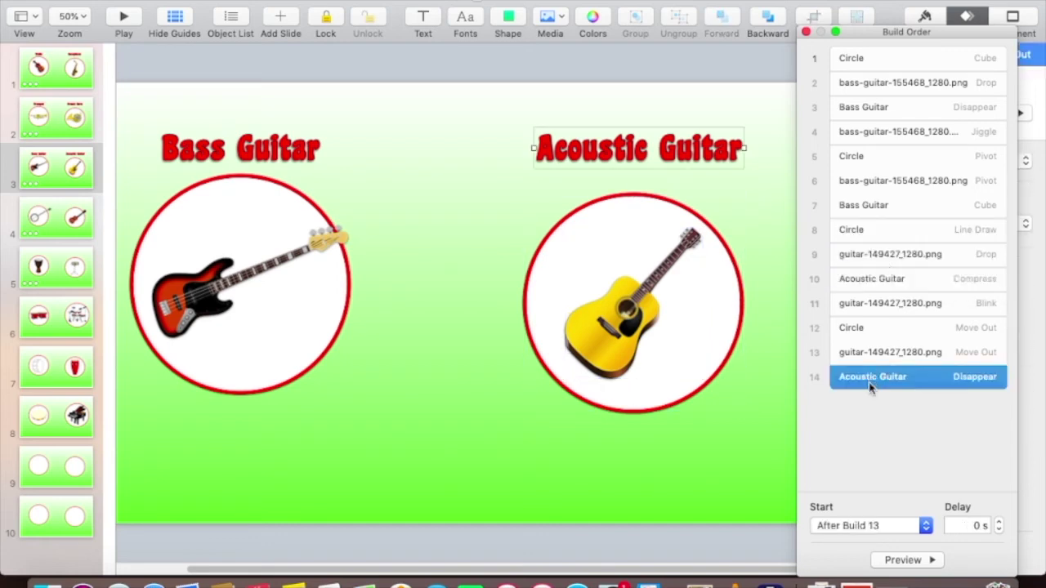
left_click(846, 527)
left_click(846, 540)
left_click(211, 153)
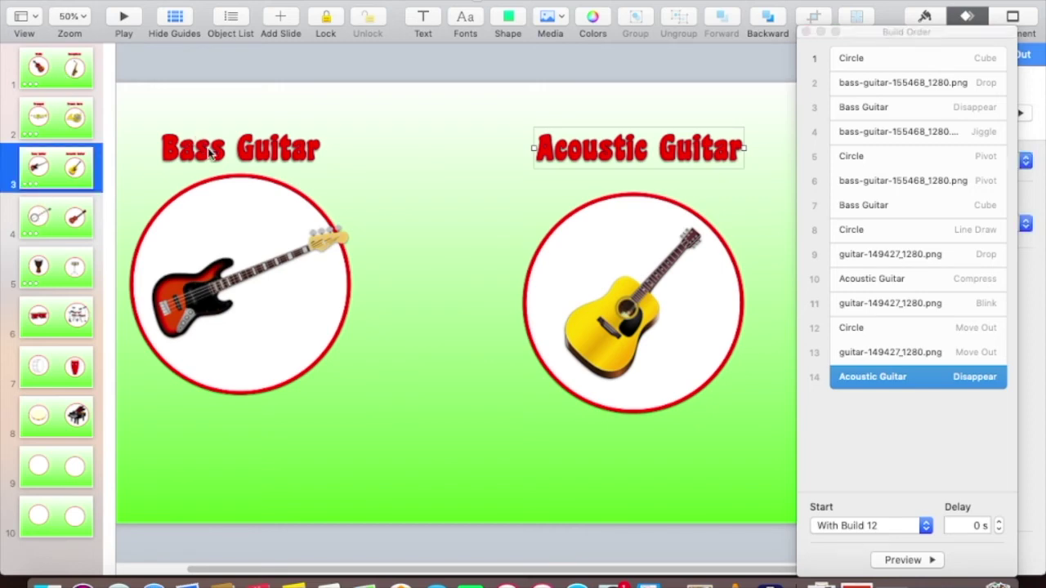
left_click(210, 153)
- Copy the Bass Guitar label and paste it onto slide 4
right_click(211, 153)
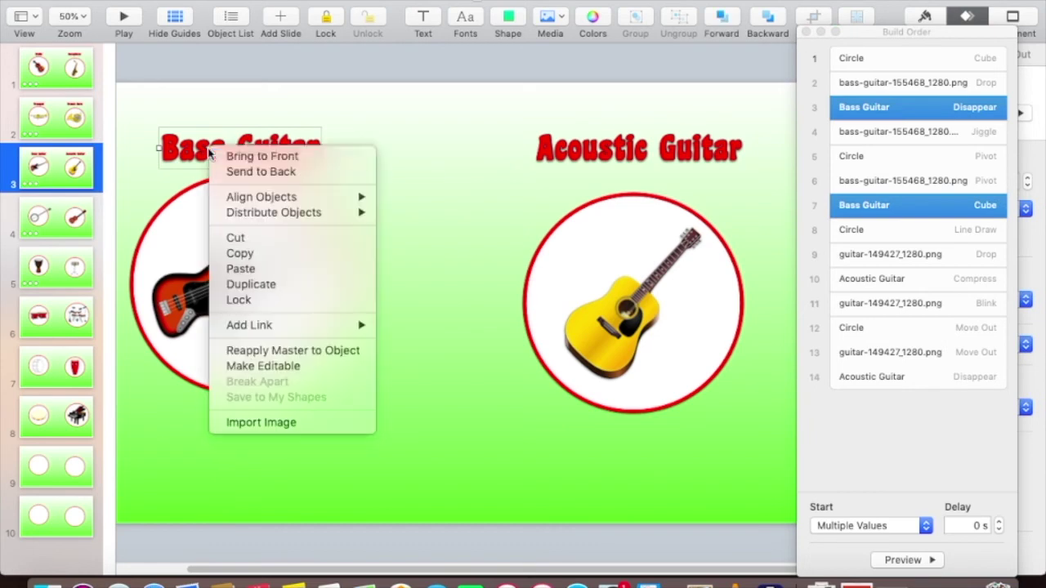
left_click(240, 253)
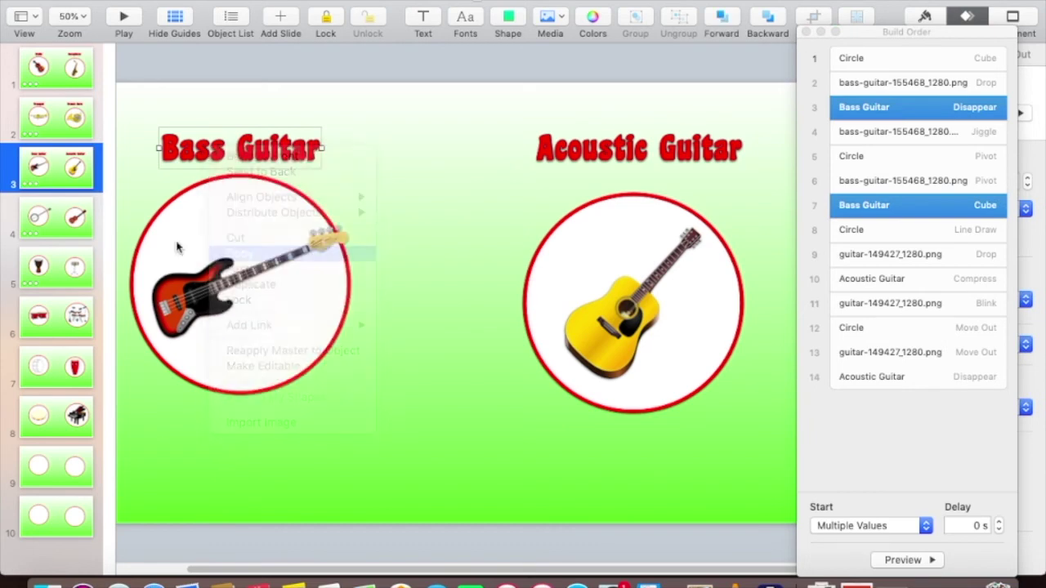
left_click(46, 214)
right_click(237, 135)
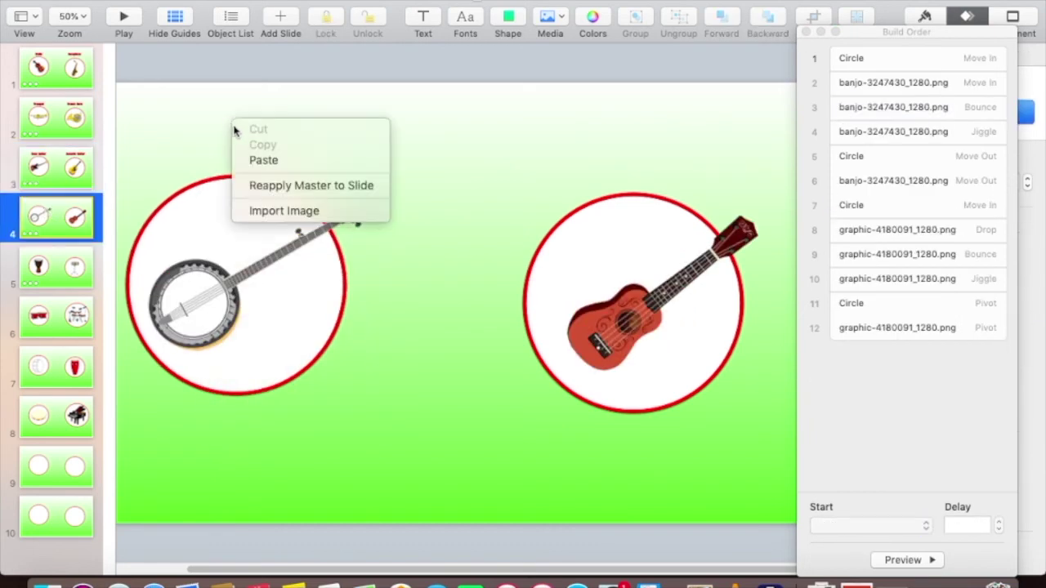
left_click(264, 161)
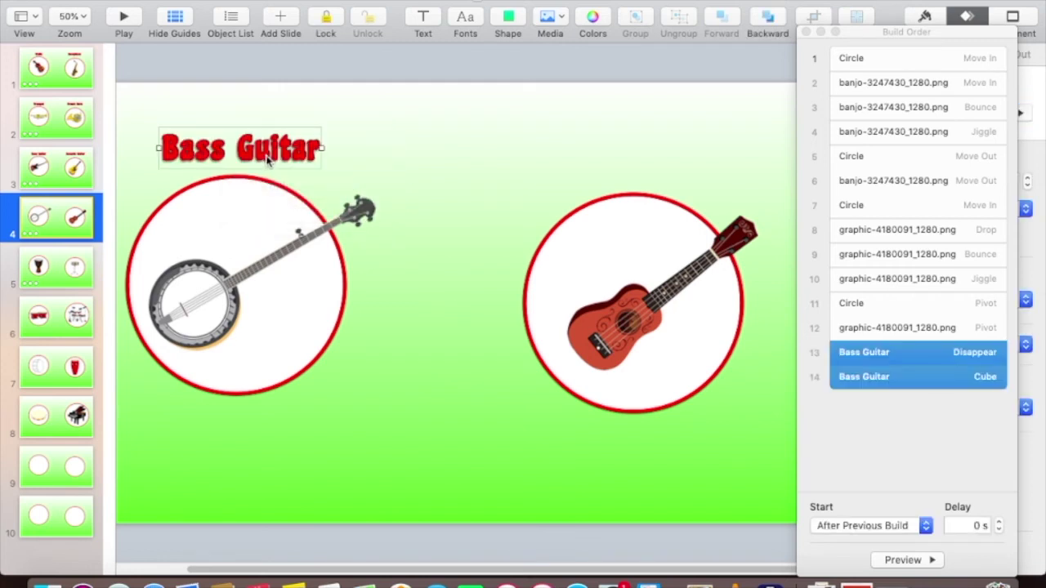
key("super+d")
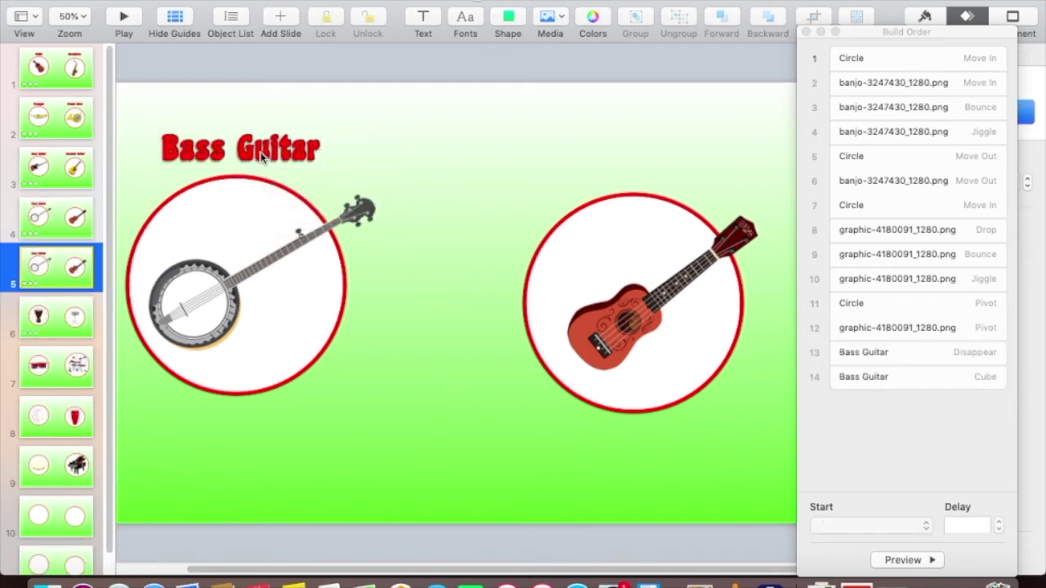
key("super+z")
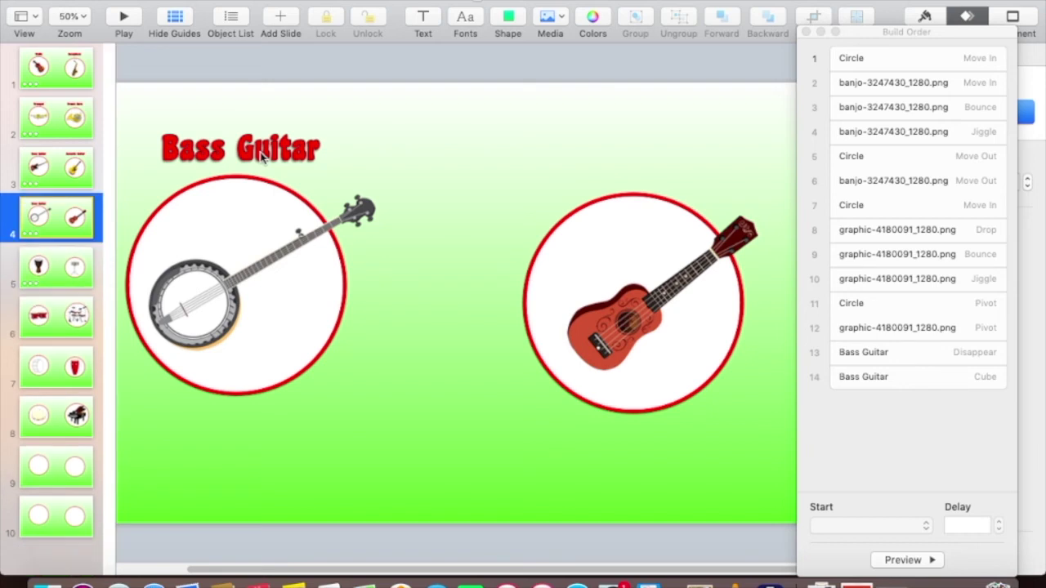
- Duplicate the pasted label and place the copy above the ukulele circle
left_click(276, 153)
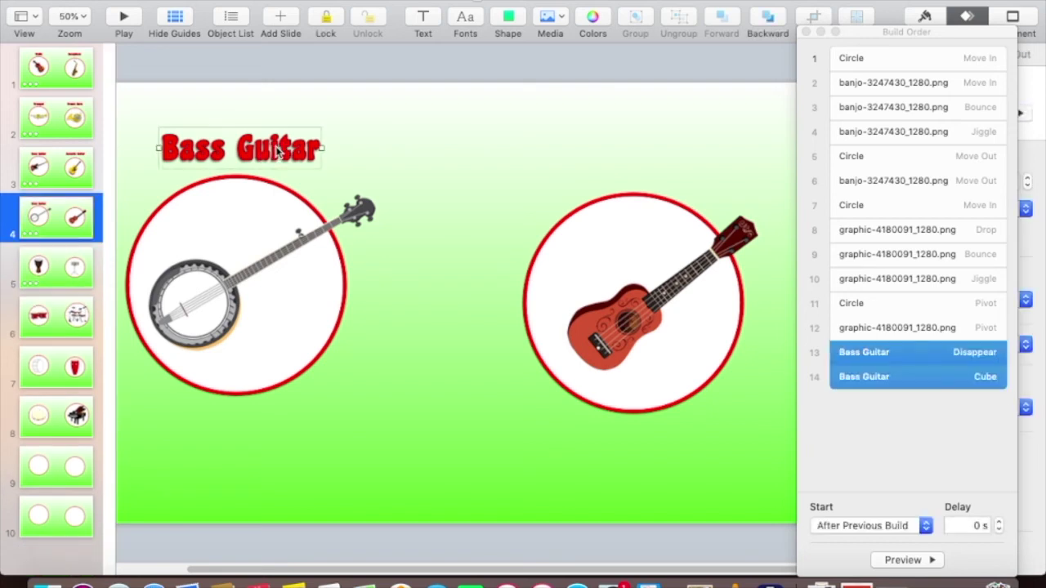
key("super+d")
left_click_drag(277, 151, 762, 129)
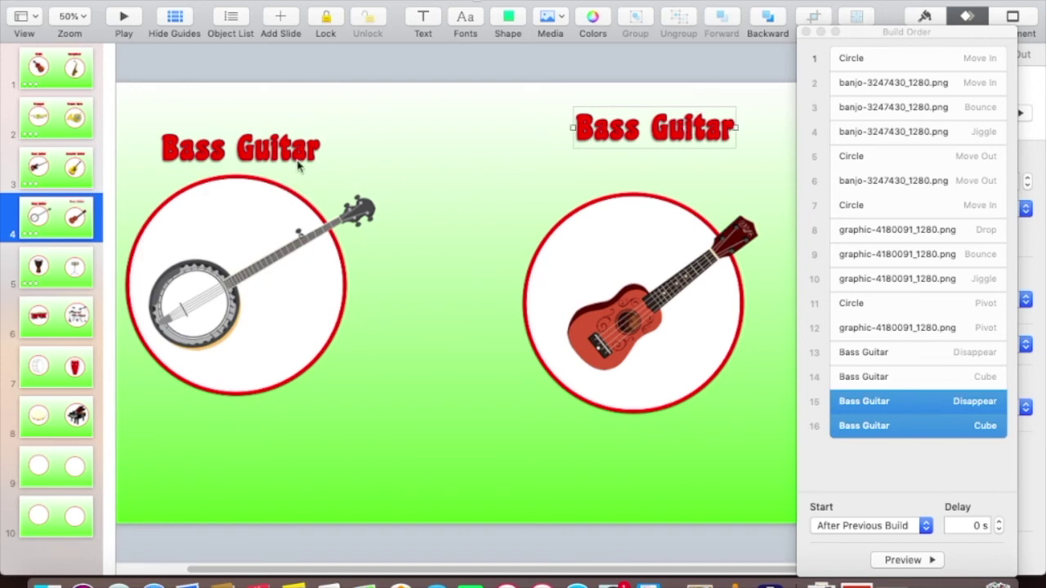
left_click(312, 160)
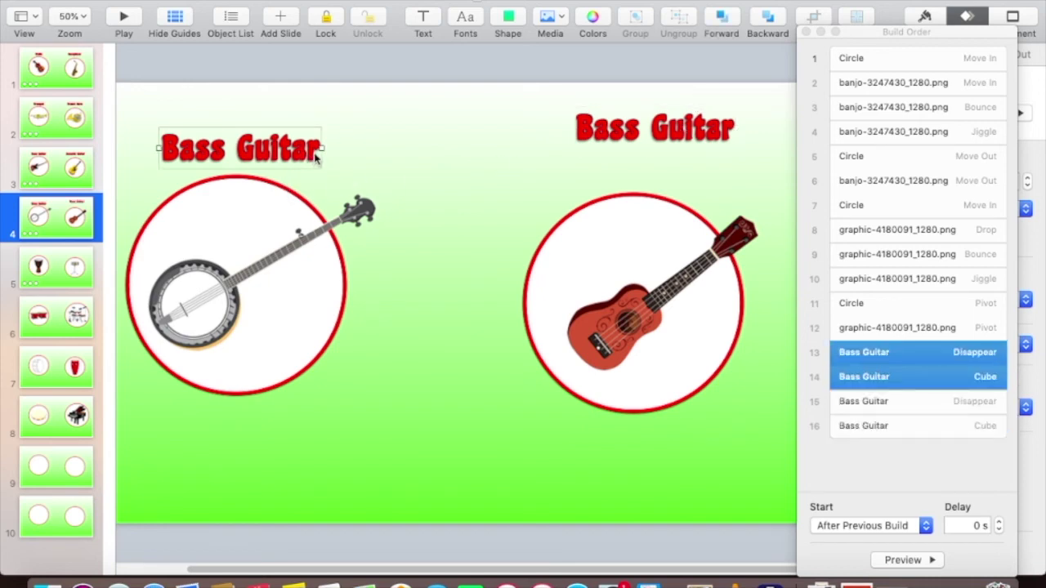
double_click(315, 158)
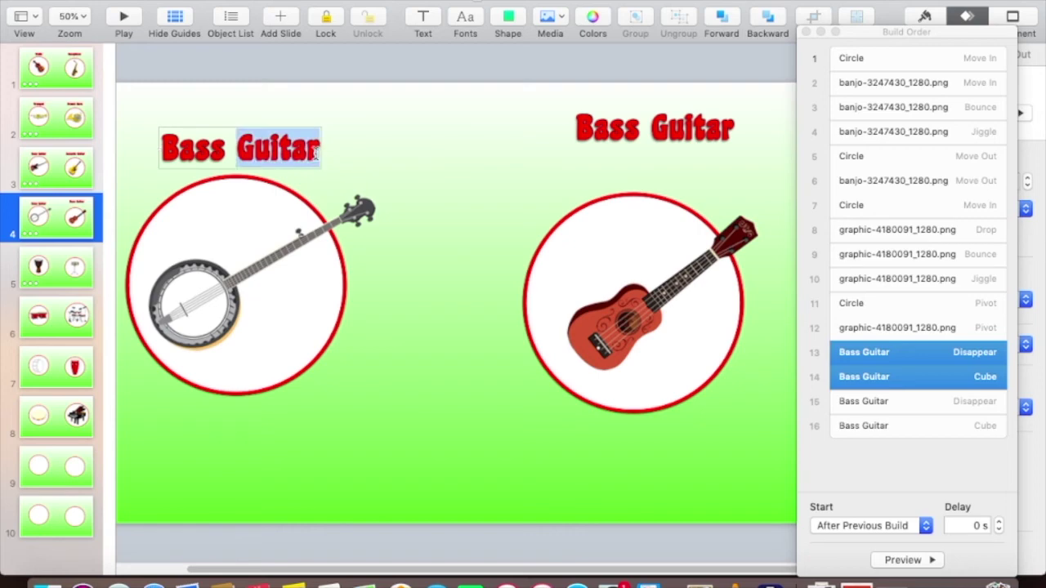
- Rename the left label to 'Banjo'
left_click(317, 159)
key("BackSpace")
key("BackSpace")
key("BackSpace")
key("BackSpace")
key("BackSpace")
key("BackSpace")
key("BackSpace")
key("BackSpace")
key("BackSpace")
key("BackSpace")
type("anjo")
- Rename the right label to 'Ukulele' and align it level with the Banjo label
left_click(491, 145)
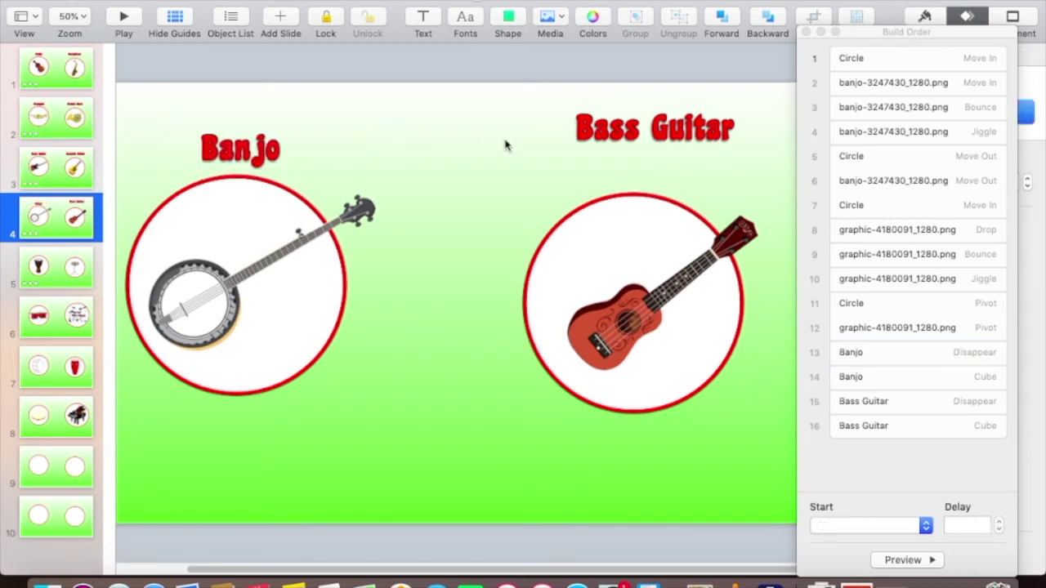
left_click(626, 141)
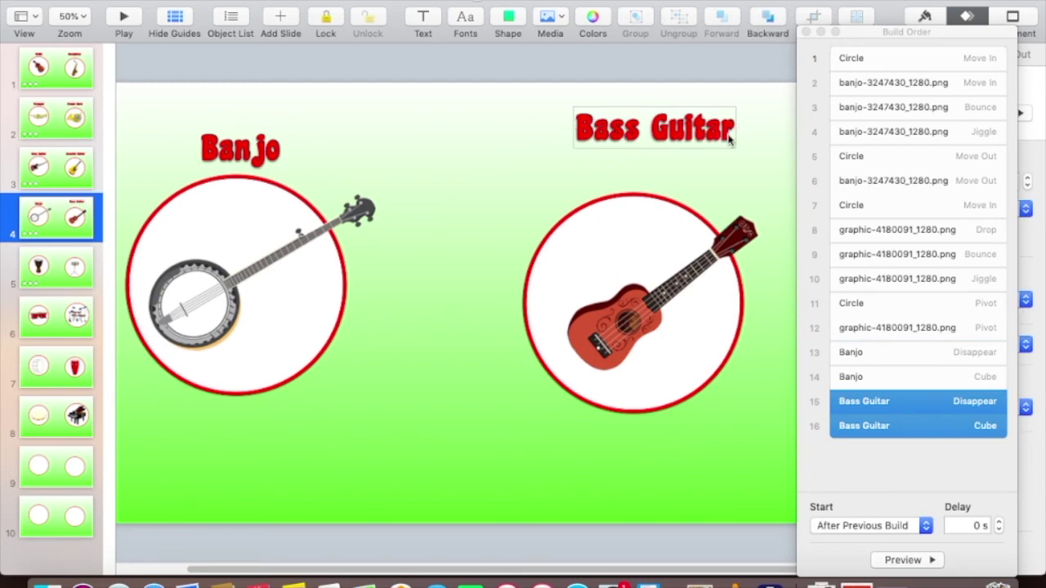
key("BackSpace")
key("BackSpace")
key("BackSpace")
key("BackSpace")
key("BackSpace")
key("BackSpace")
key("BackSpace")
key("BackSpace")
key("BackSpace")
key("BackSpace")
key("BackSpace")
type("U")
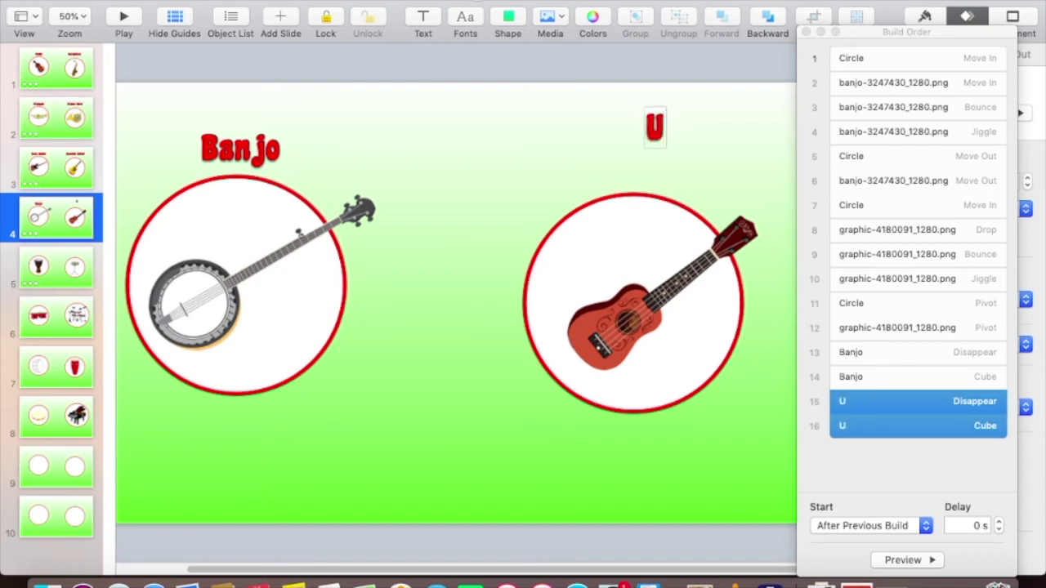
type("kulele")
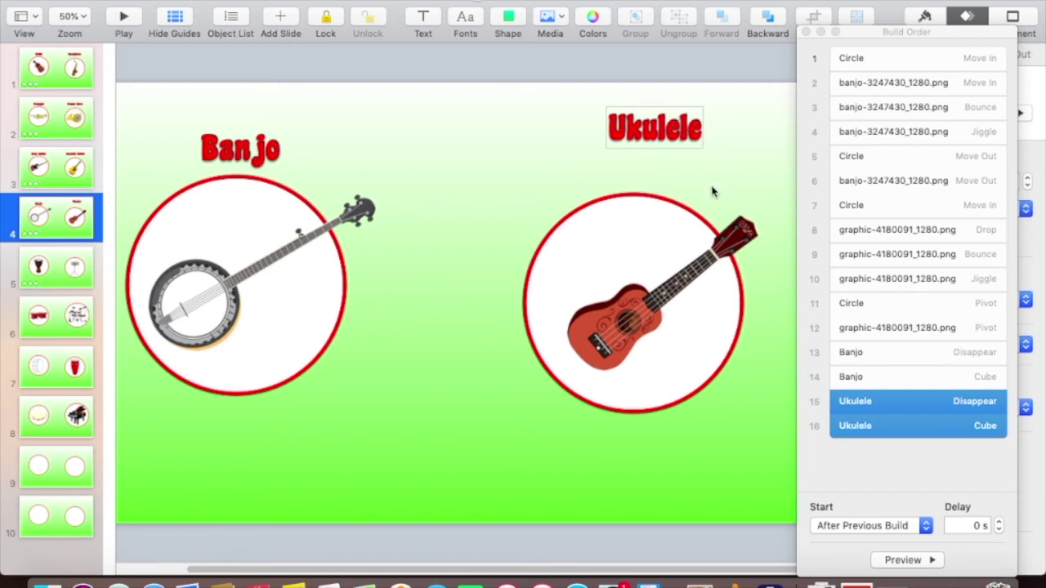
left_click(367, 152)
left_click_drag(642, 133, 623, 159)
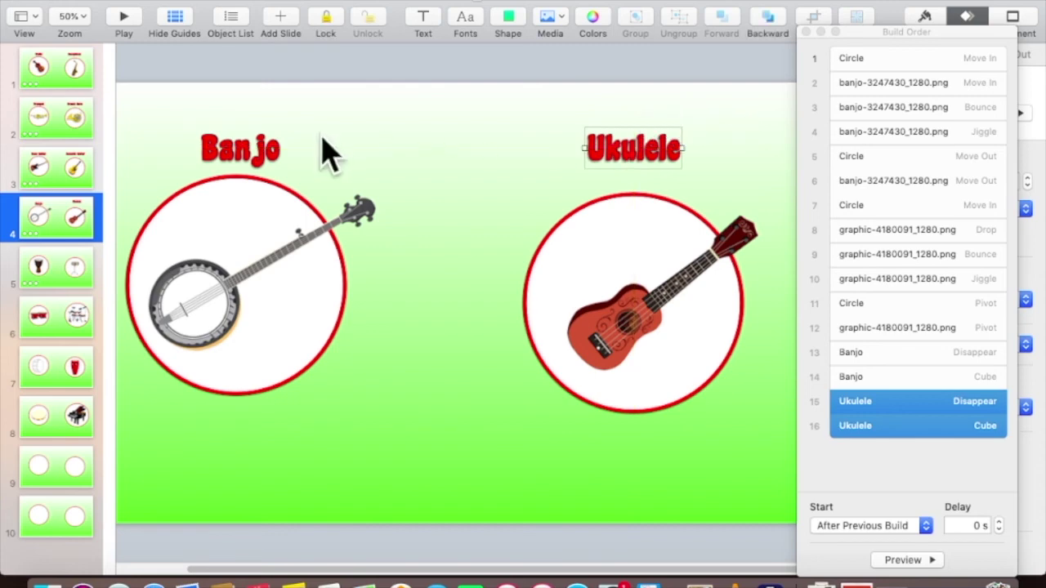
left_click_drag(245, 153, 240, 158)
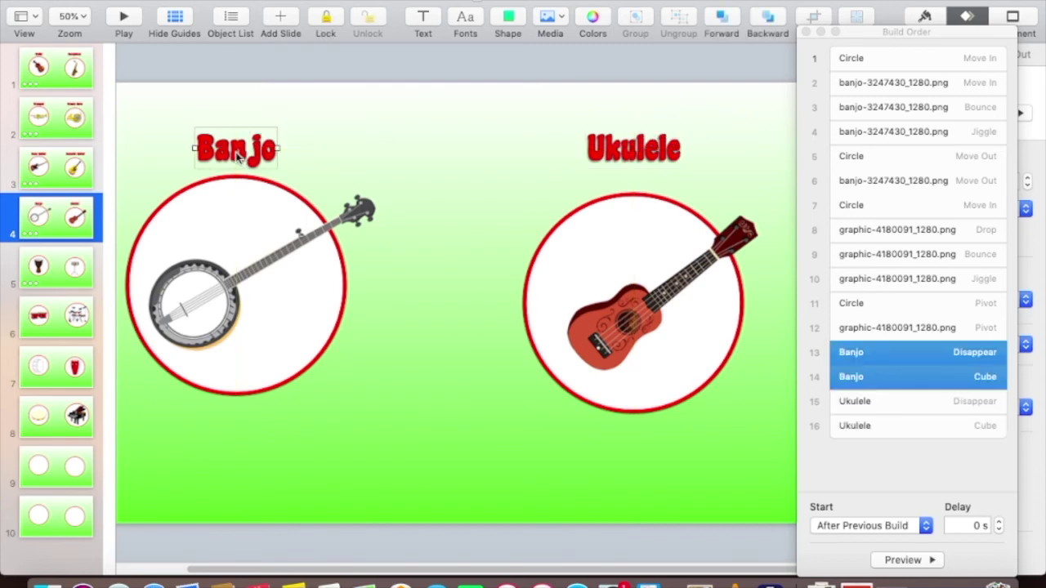
left_click(226, 211)
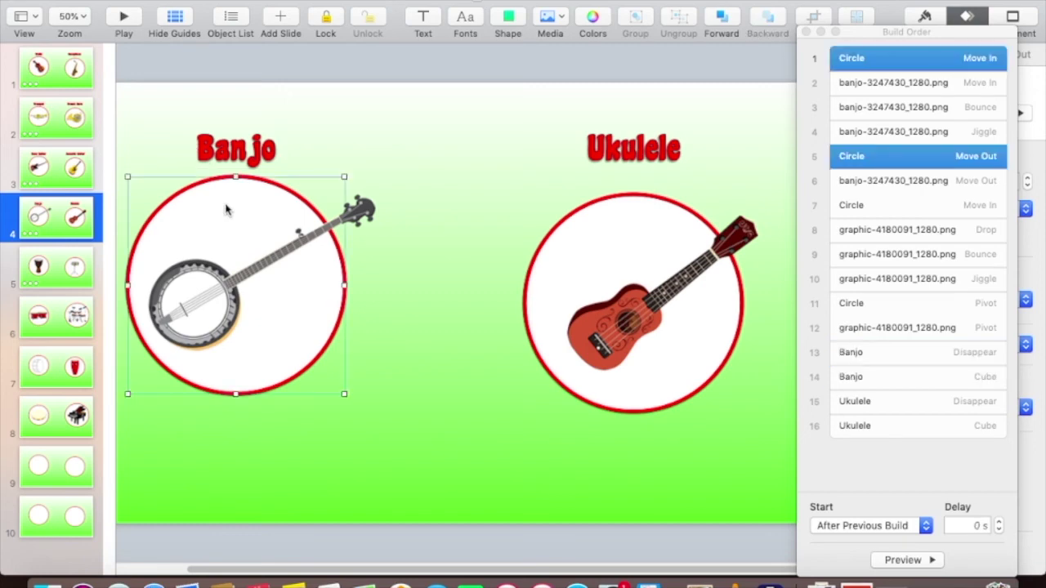
- Move Banjo Cube to build 3 and Banjo Disappear to build 8, starting With Build 6
left_click(876, 84)
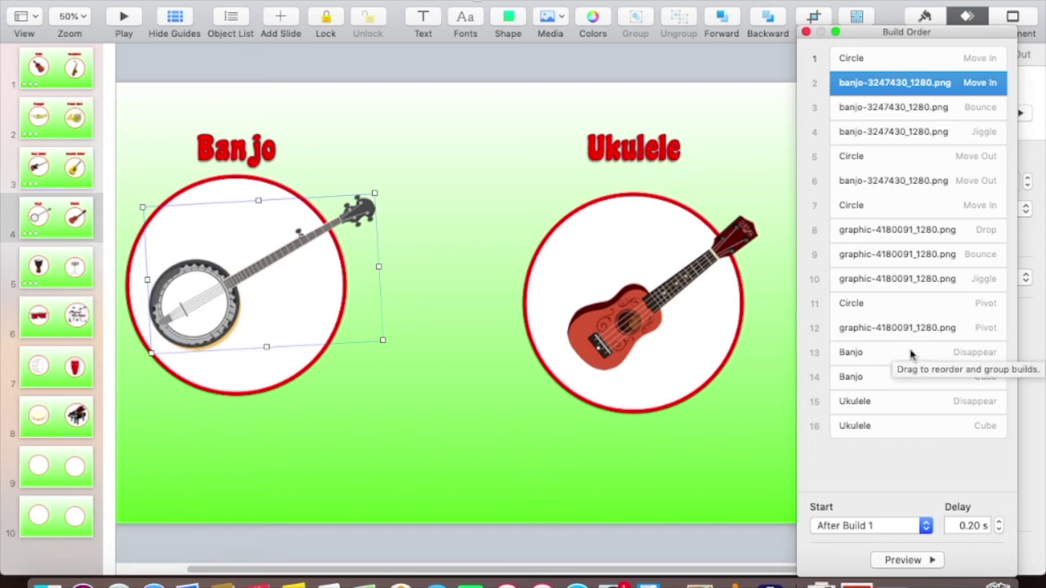
left_click(938, 378)
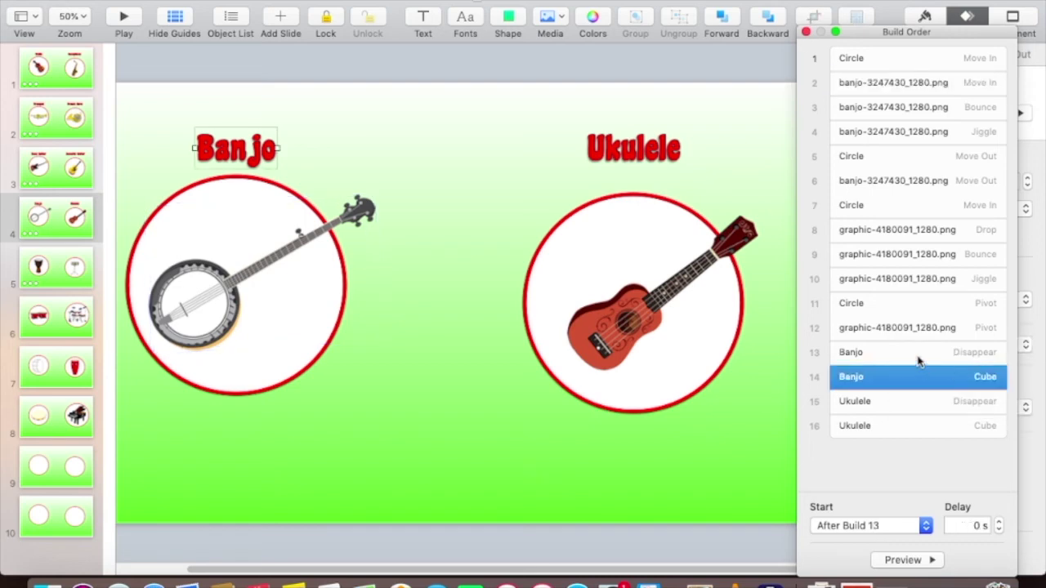
left_click(919, 355)
left_click_drag(924, 379, 912, 101)
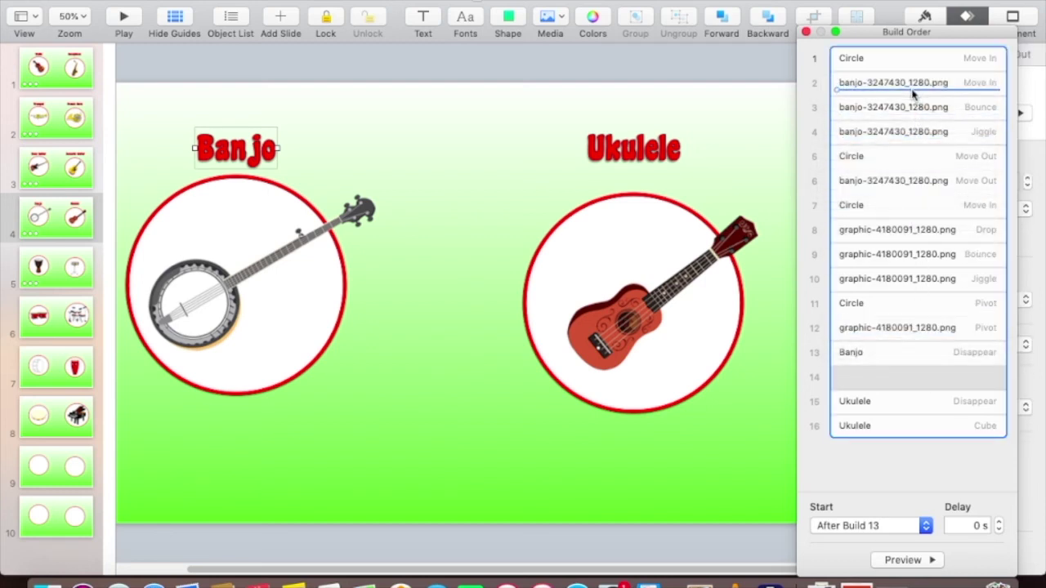
left_click_drag(907, 377, 896, 214)
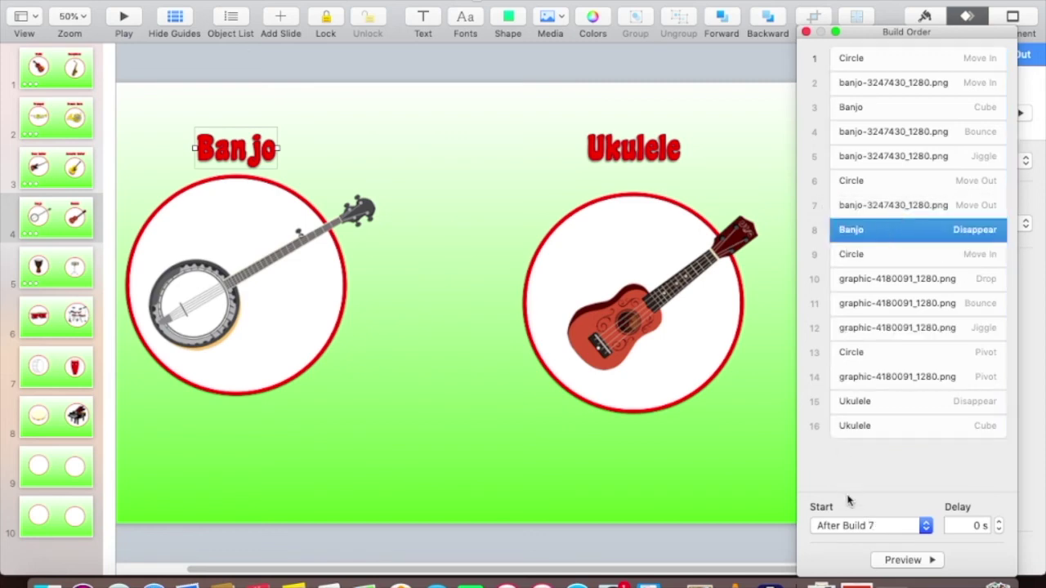
left_click(842, 527)
left_click(842, 539)
- Begin moving the Ukulele Cube build up toward the ukulele image's Drop
left_click(889, 256)
left_click(888, 279)
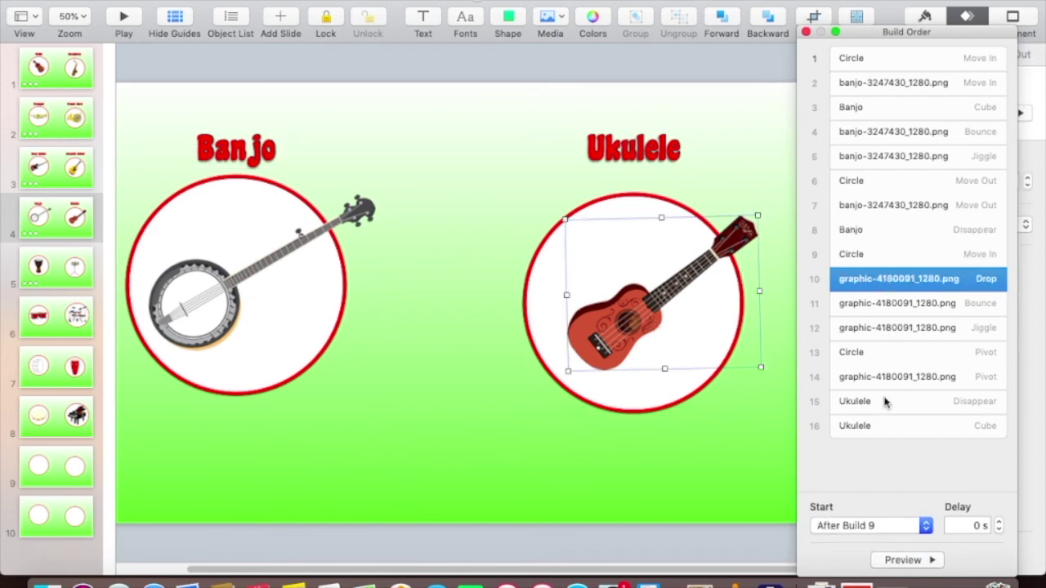
left_click_drag(886, 431, 883, 302)
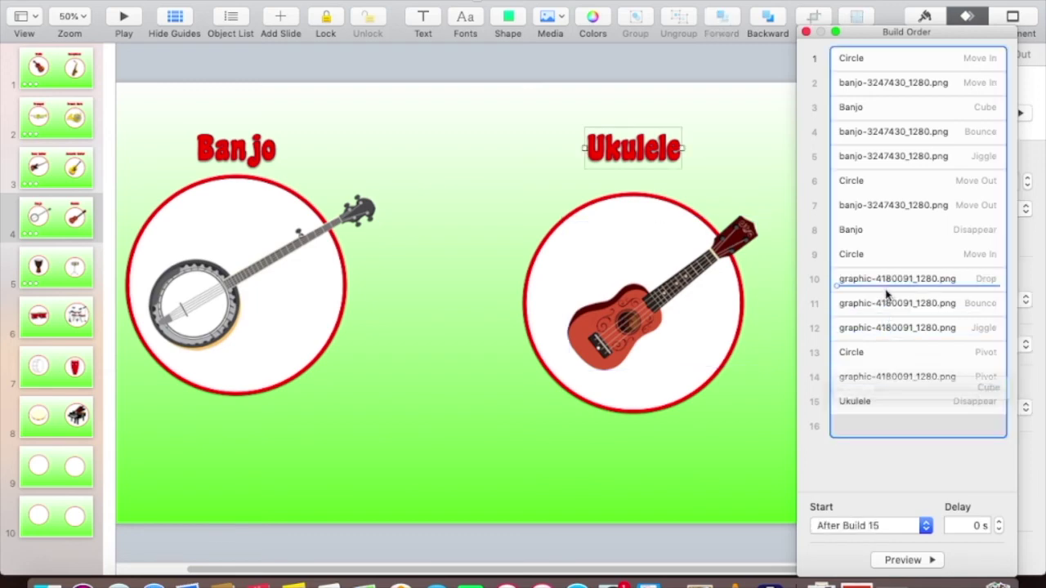
- Place Ukulele Cube at build 11, make Ukulele Disappear start With Build 14, and preview
left_click_drag(883, 302, 888, 296)
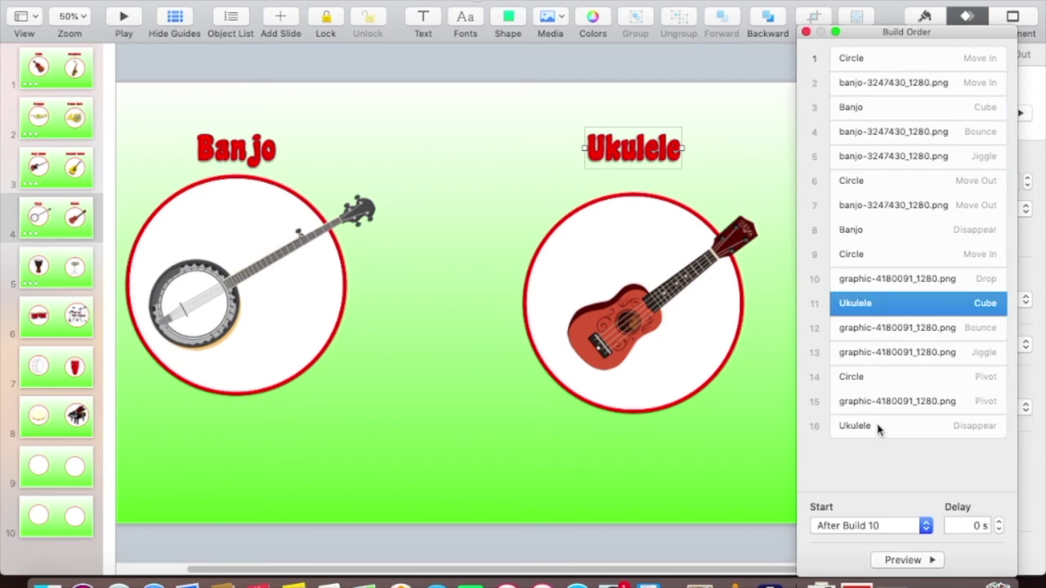
left_click(879, 432)
left_click(850, 523)
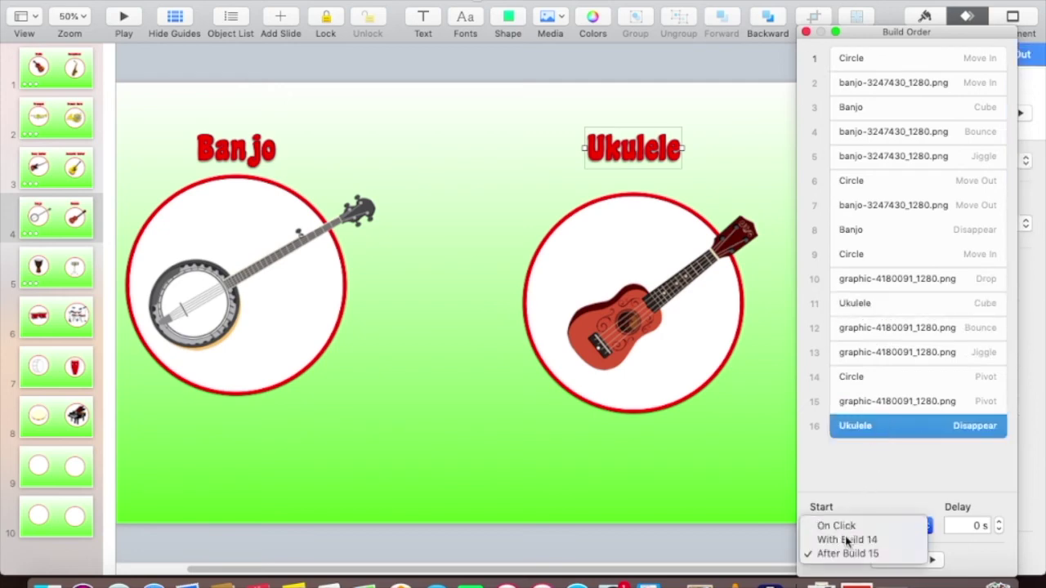
left_click(848, 540)
left_click(125, 18)
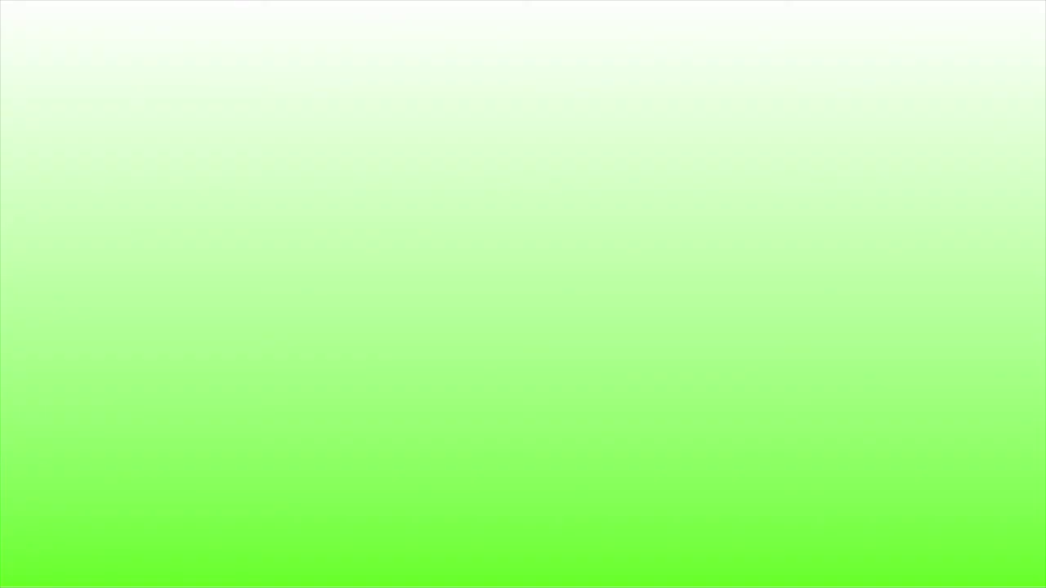
key("Escape")
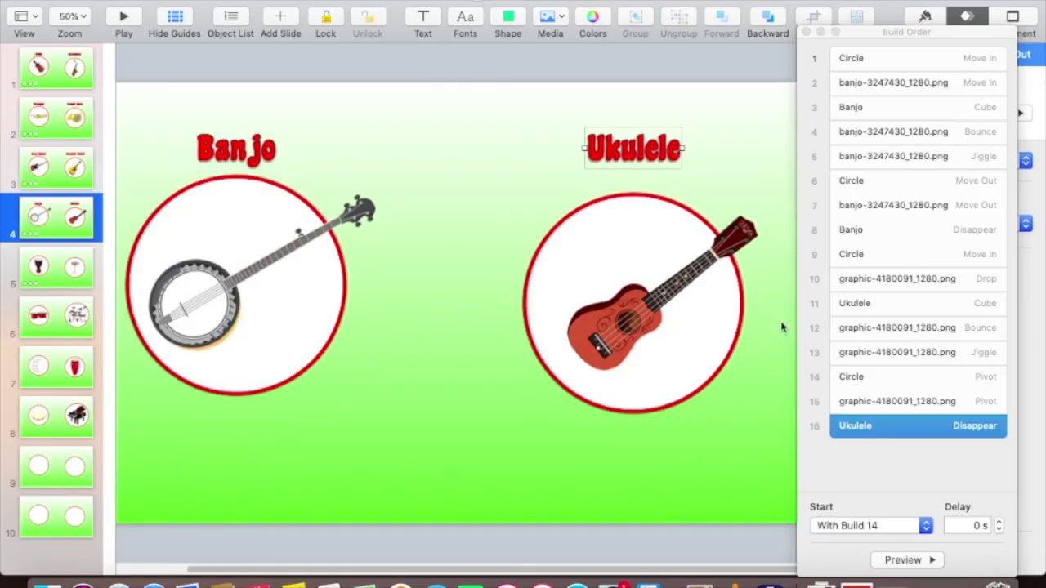
- Make the first Circle build start After Transition
left_click(902, 59)
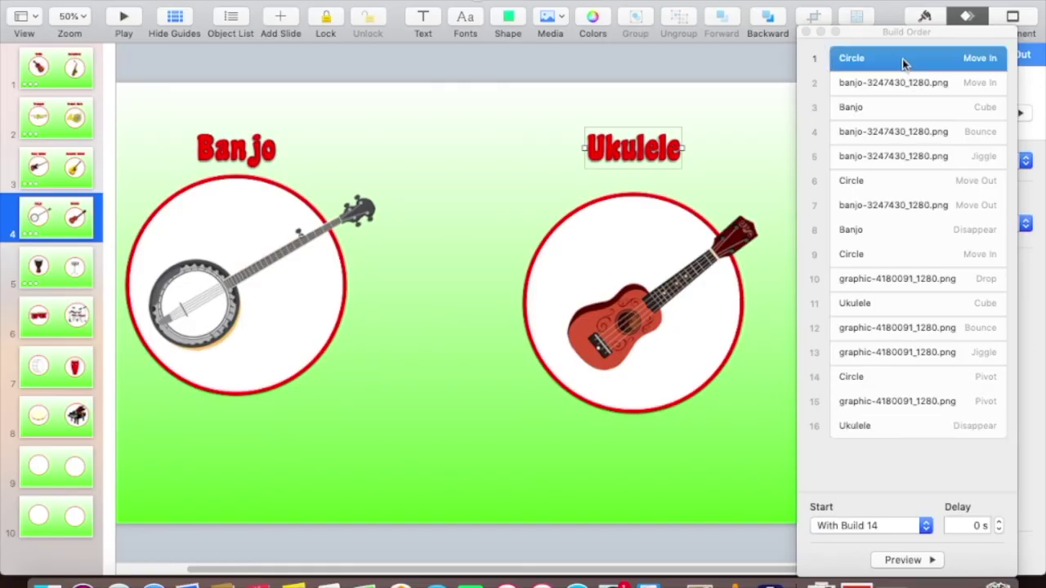
left_click(847, 526)
left_click(849, 539)
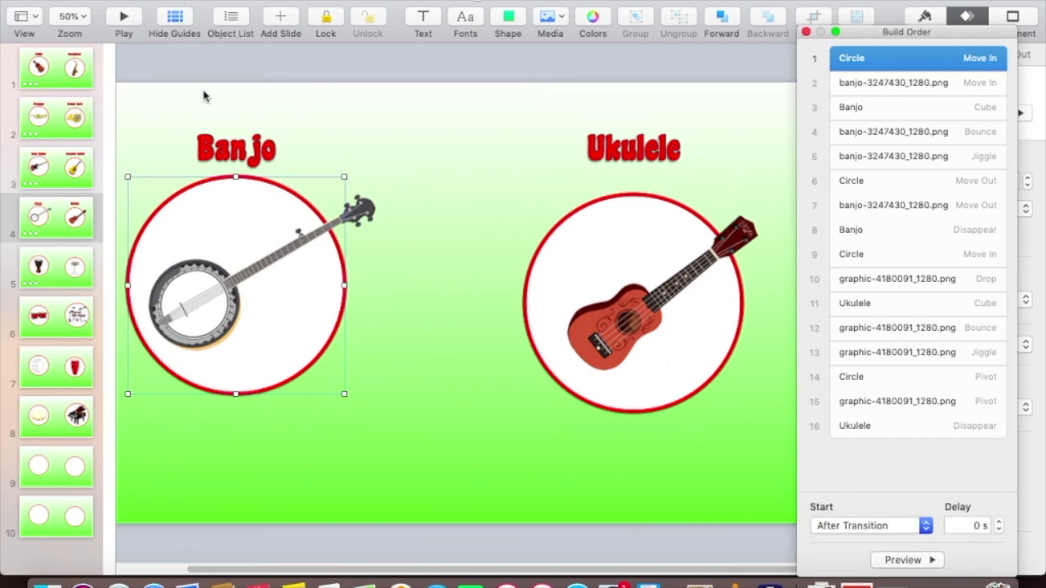
left_click(123, 18)
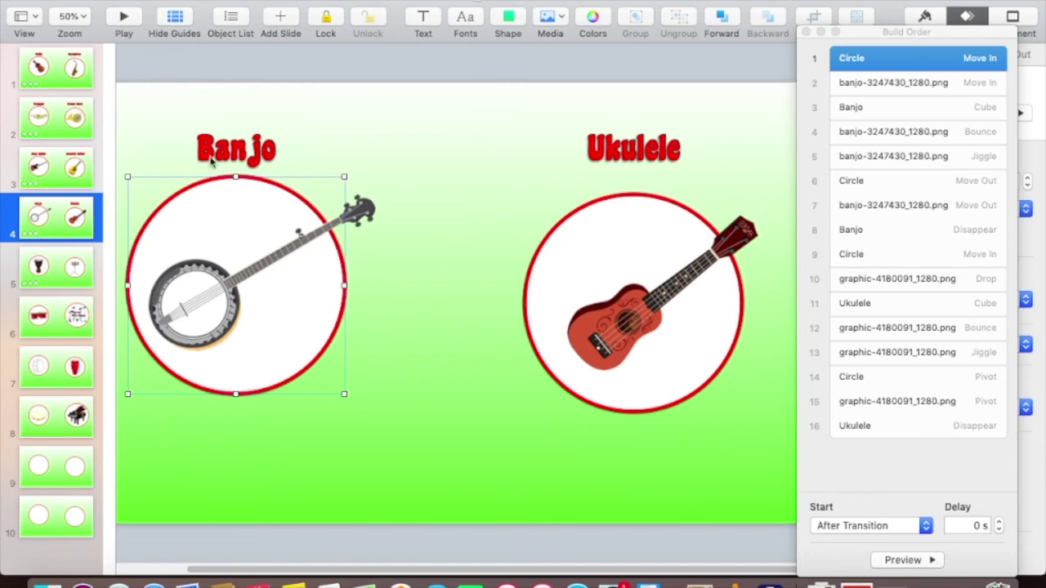
left_click(228, 161)
left_click_drag(909, 33, 72, 77)
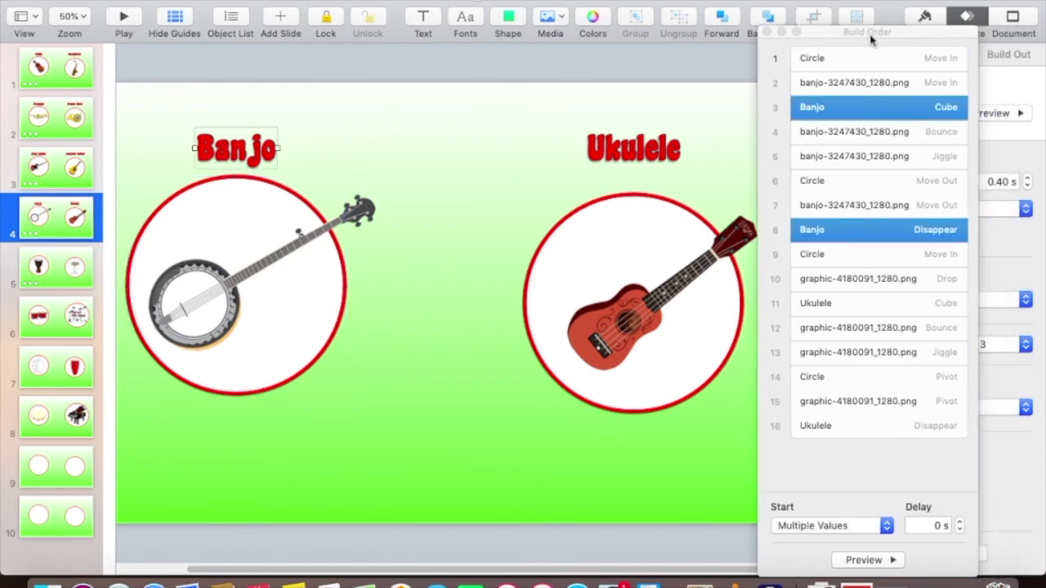
- Give the Banjo label a 0.60 s Squish build-in in place of Cube
left_click(1028, 178)
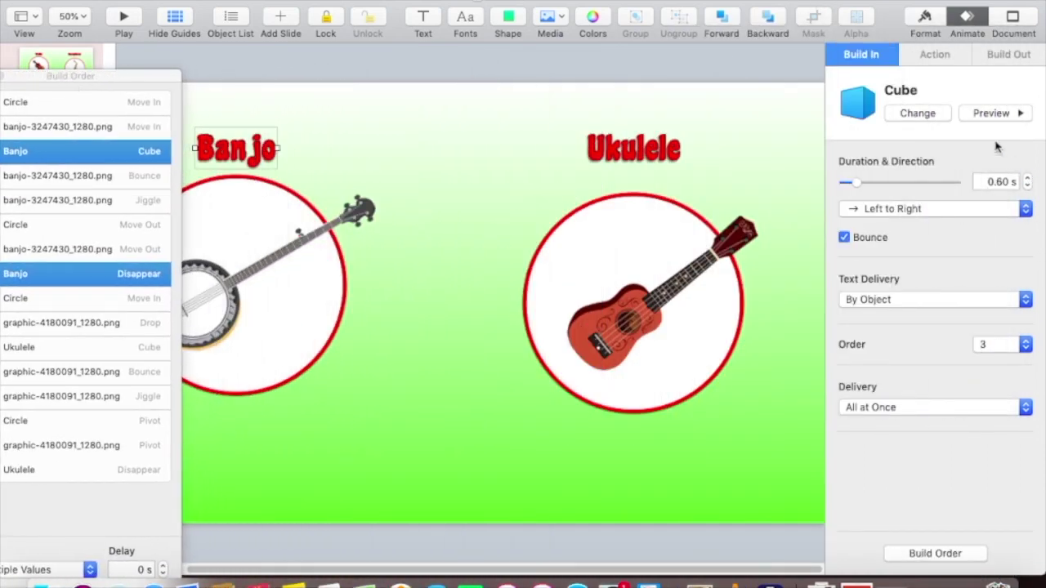
left_click(916, 113)
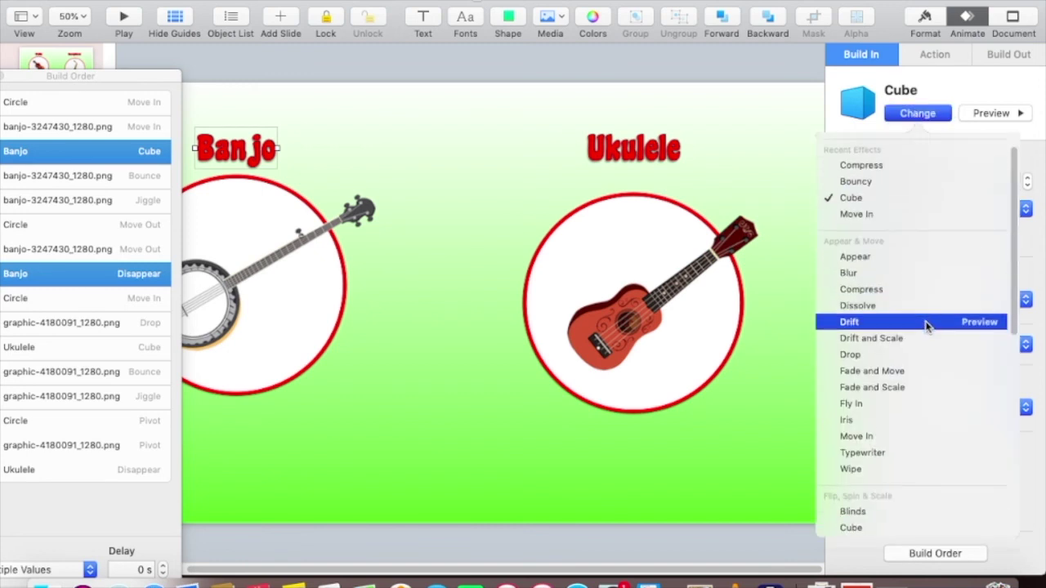
scroll(928, 325, "down", 3)
scroll(928, 324, "down", 1)
scroll(929, 324, "down", 1)
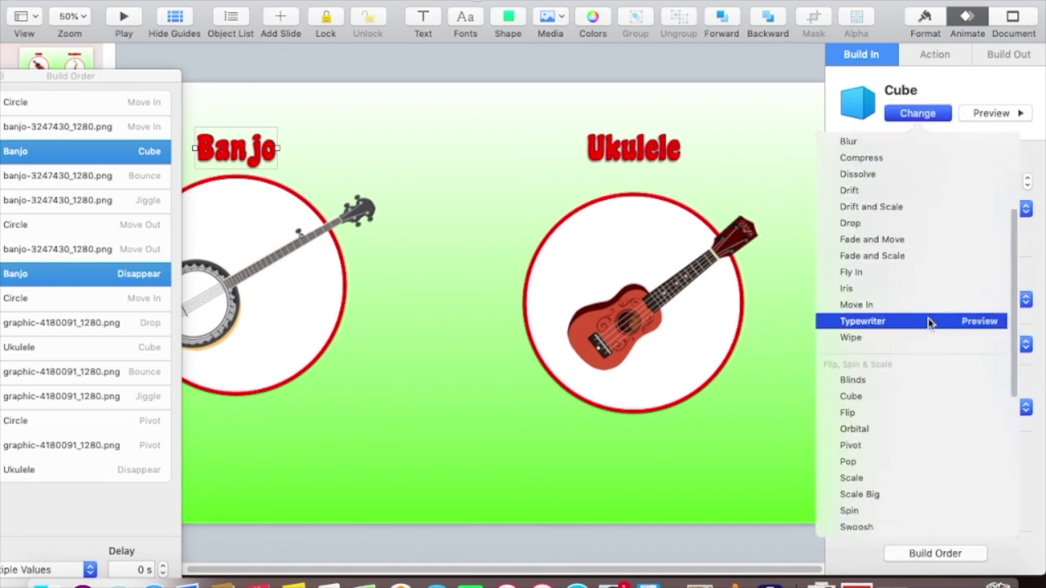
scroll(927, 324, "down", 2)
scroll(929, 329, "down", 2)
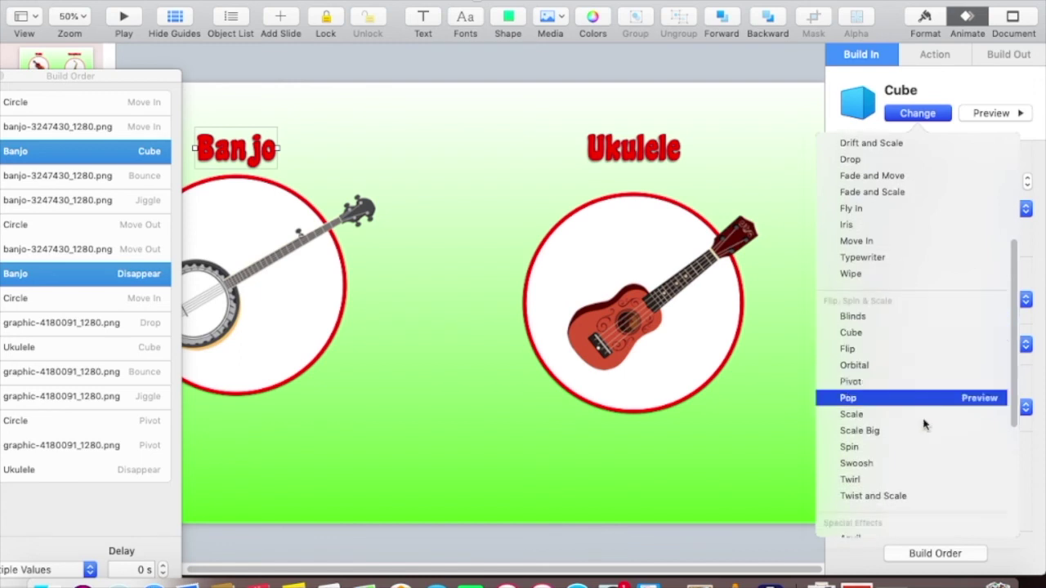
scroll(931, 434, "down", 2)
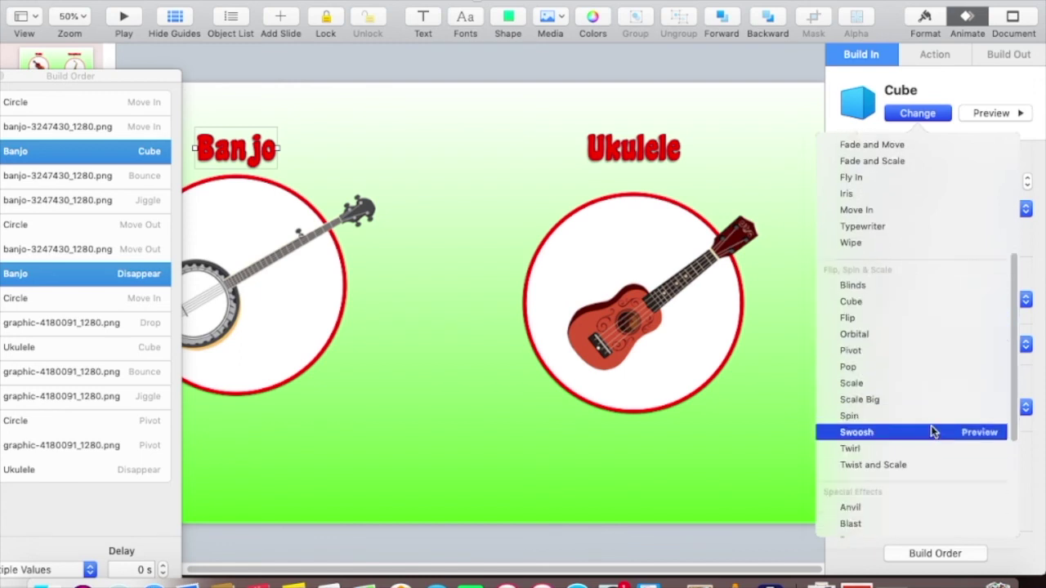
scroll(934, 431, "down", 2)
scroll(929, 431, "down", 1)
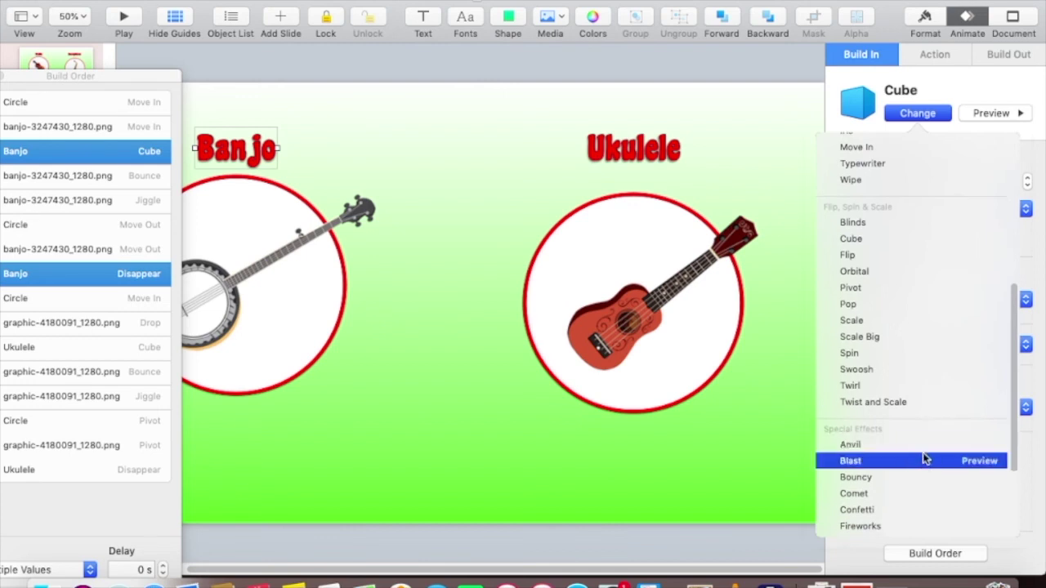
scroll(924, 458, "down", 3)
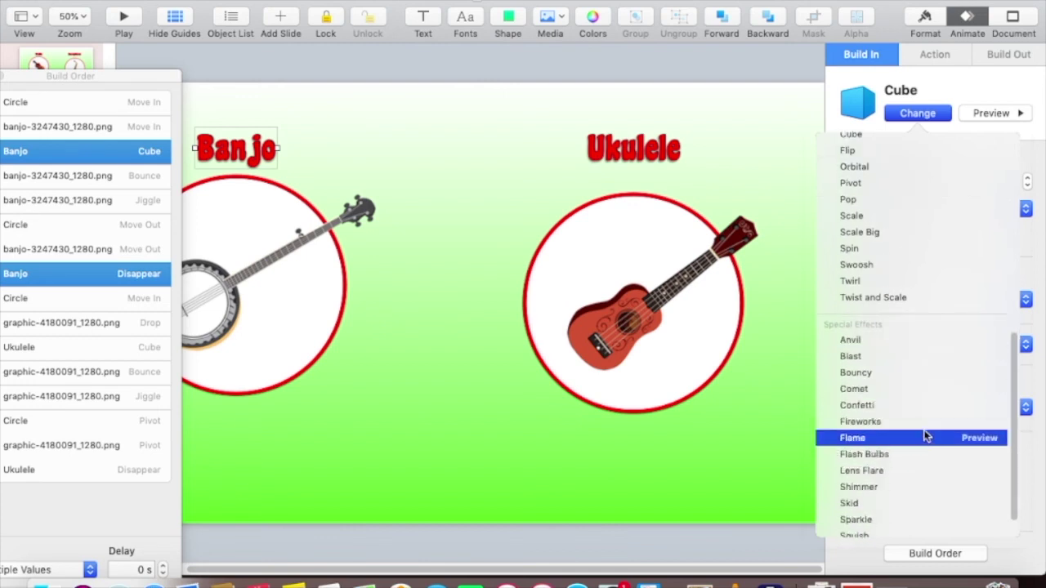
scroll(923, 439, "down", 1)
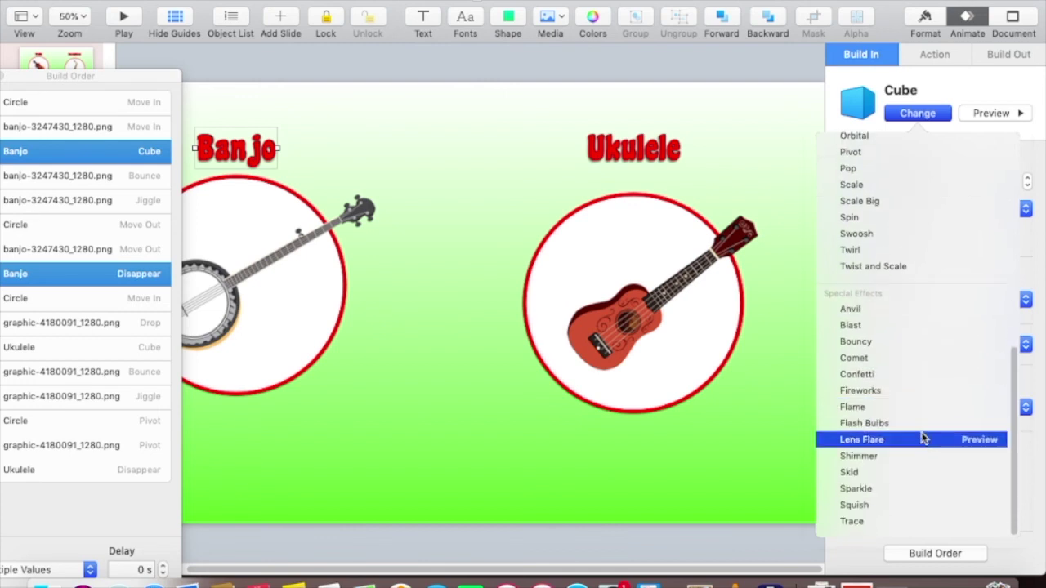
left_click(898, 507)
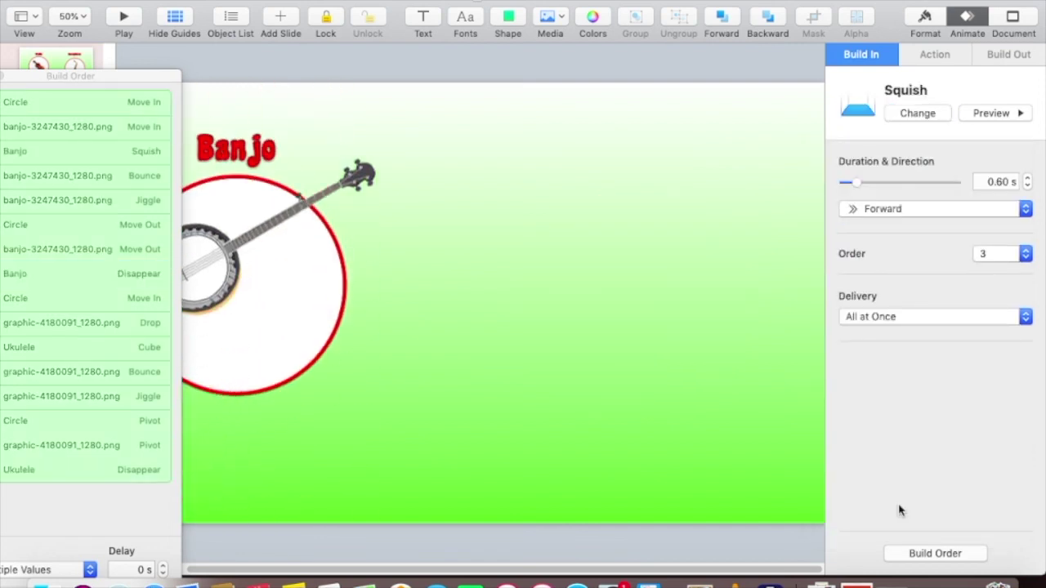
left_click(224, 129)
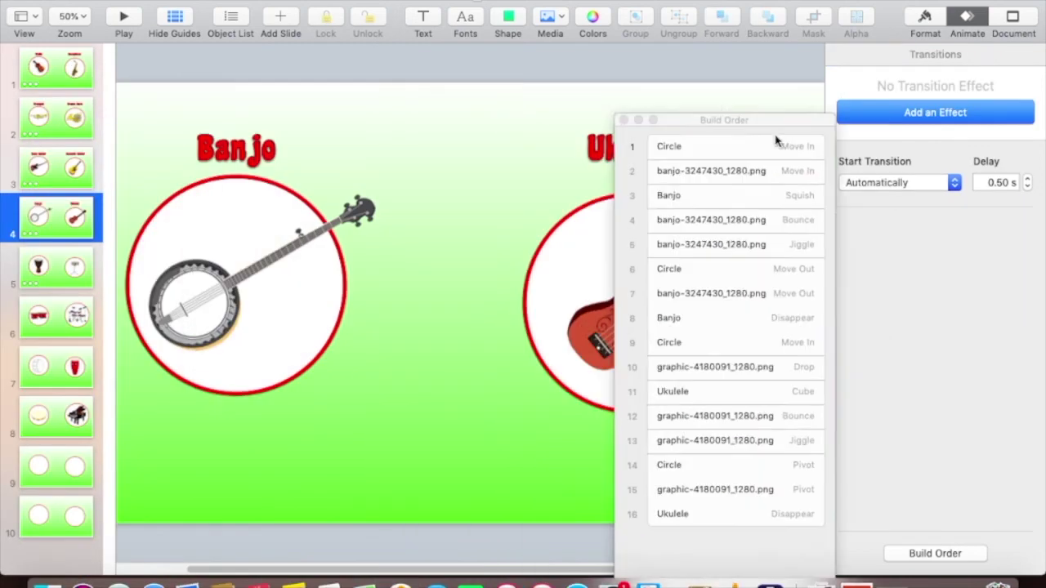
- Paste the label onto drum slide 5 and change its text to 'Djembe'
left_click_drag(135, 82, 952, 82)
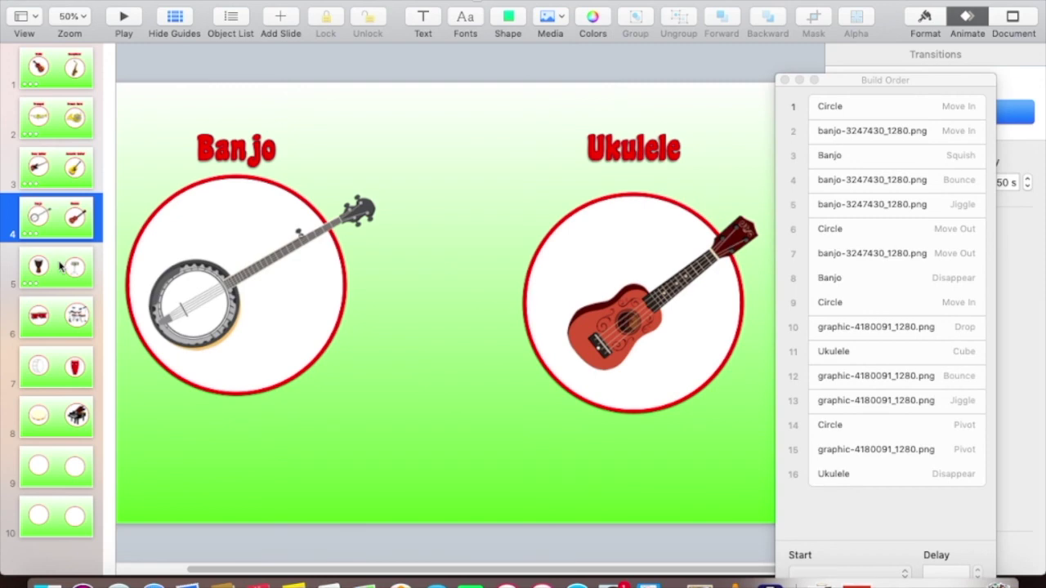
left_click(60, 267)
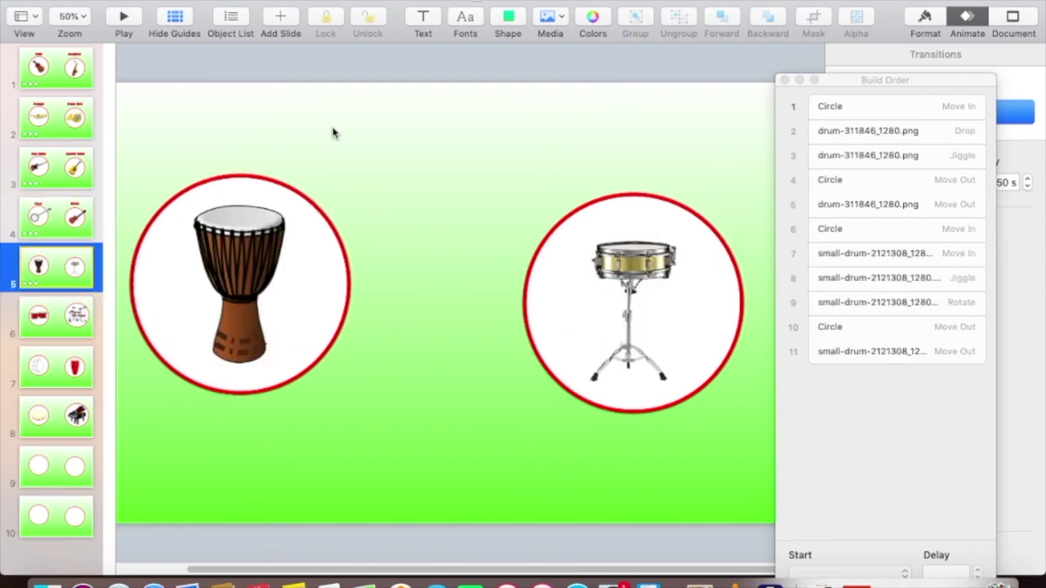
right_click(272, 124)
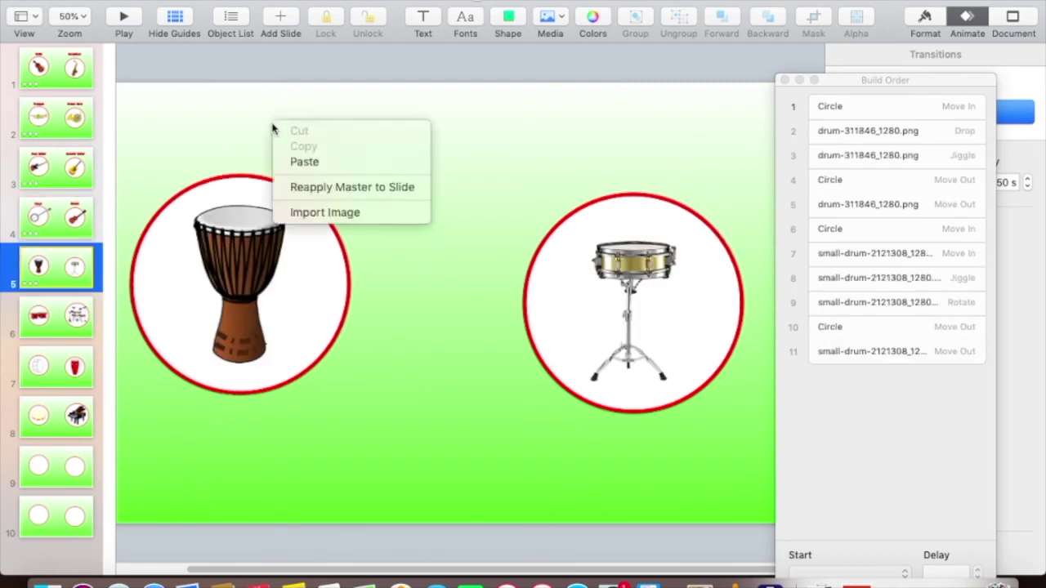
left_click(304, 162)
left_click(317, 156)
key("BackSpace")
key("BackSpace")
key("BackSpace")
key("BackSpace")
key("BackSpace")
key("BackSpace")
key("BackSpace")
key("BackSpace")
key("BackSpace")
key("BackSpace")
key("BackSpace")
type("Djembe")
left_click(446, 105)
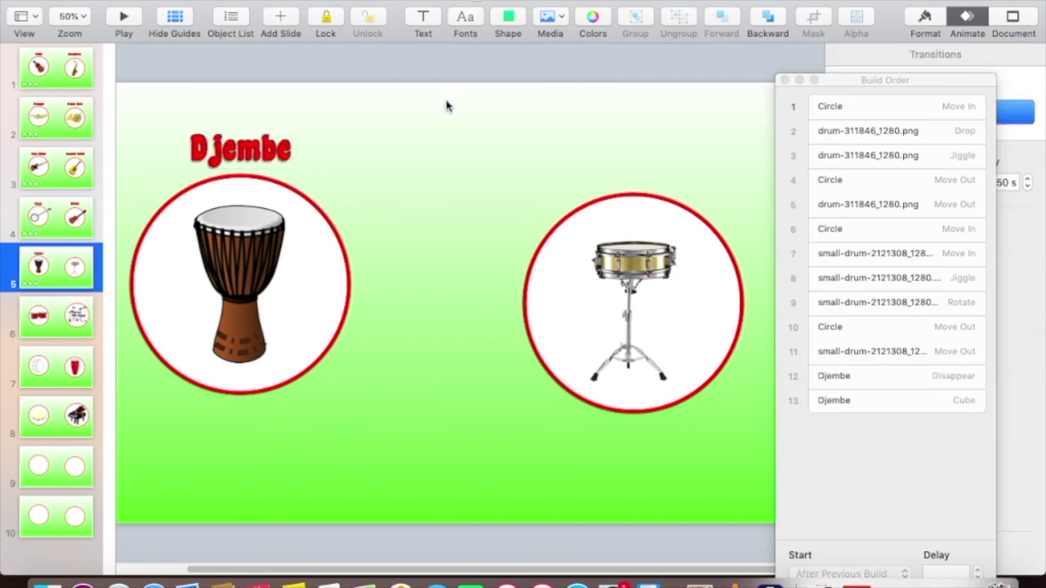
right_click(496, 125)
- Paste another copy of the red label above the snare drum circle and retype it as 'Snare drum'
left_click(545, 166)
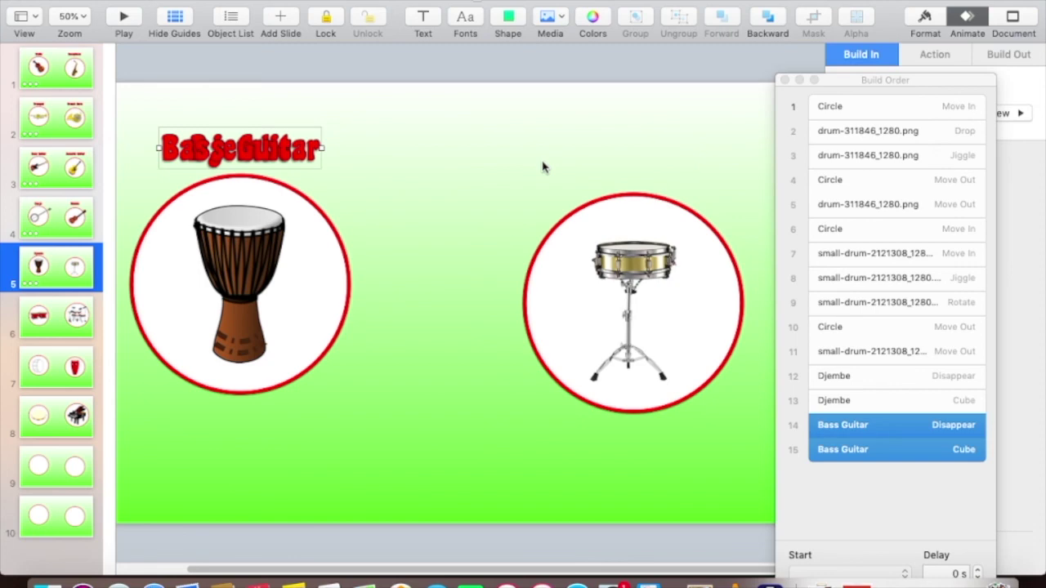
left_click_drag(259, 153, 707, 166)
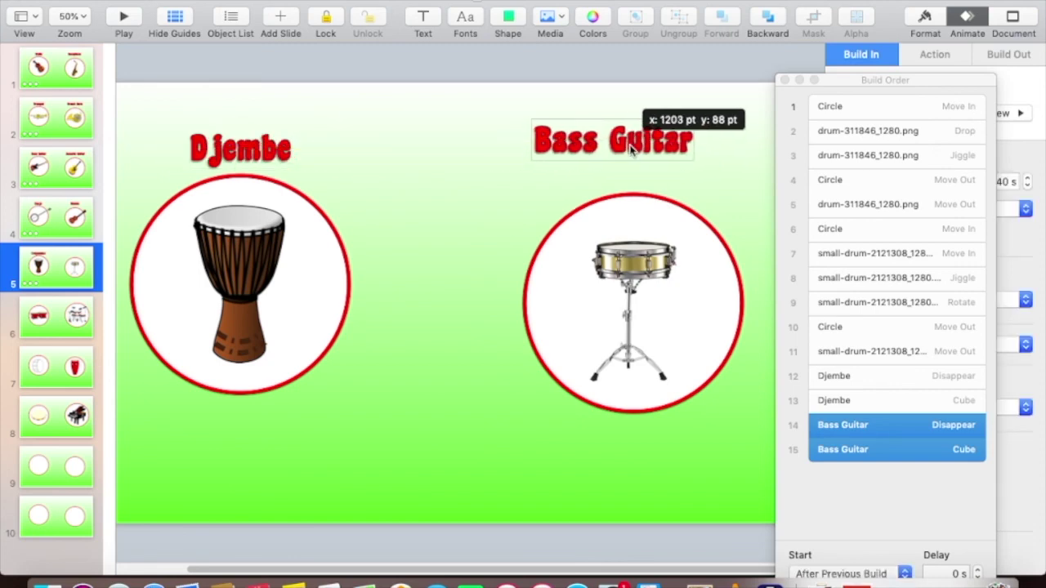
left_click(709, 161)
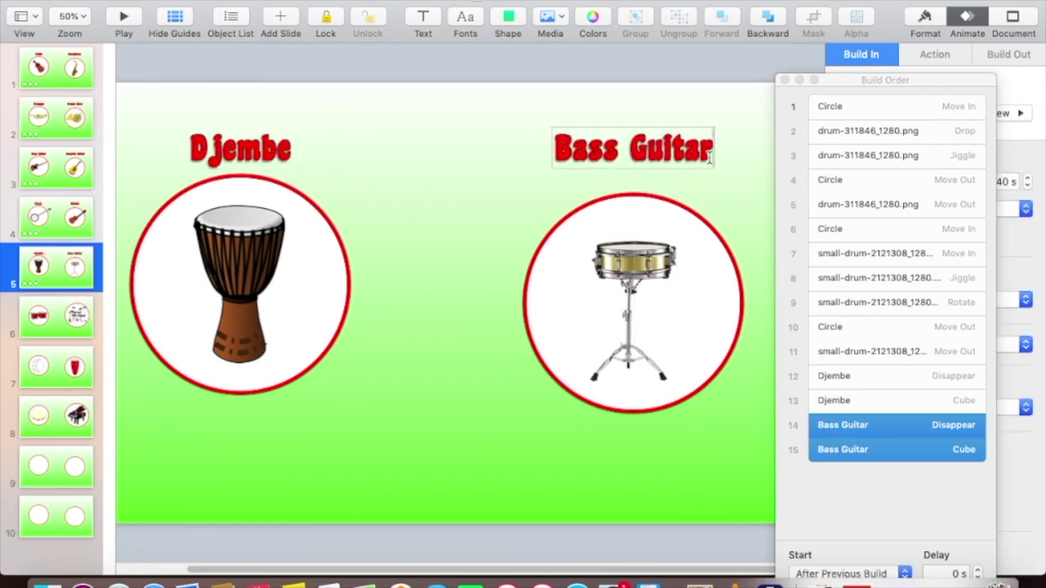
key("BackSpace")
key("BackSpace")
key("BackSpace")
key("BackSpace")
key("BackSpace")
key("BackSpace")
key("BackSpace")
key("BackSpace")
key("BackSpace")
key("BackSpace")
key("BackSpace")
type("Snare")
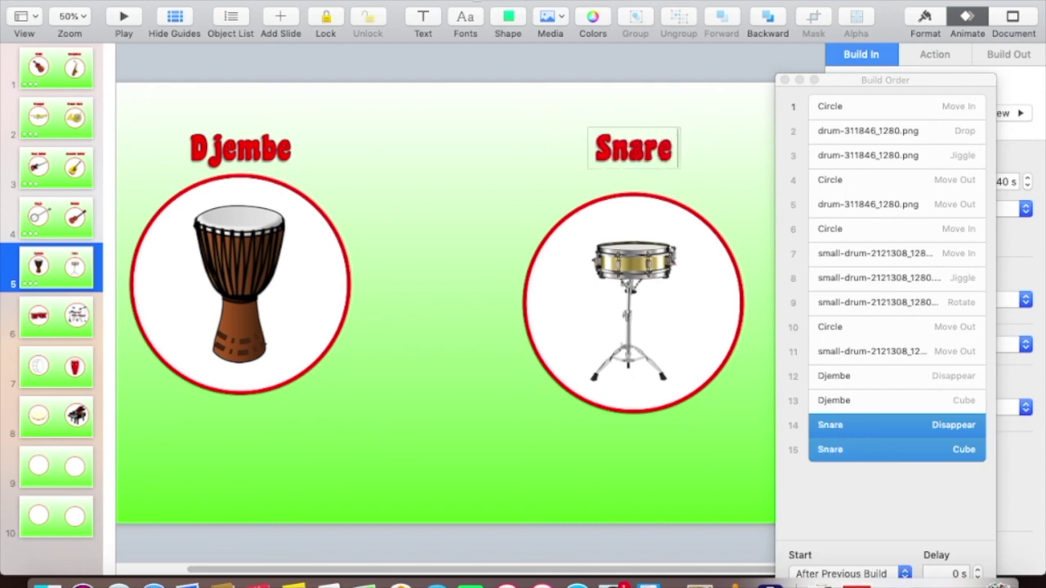
type(" drum")
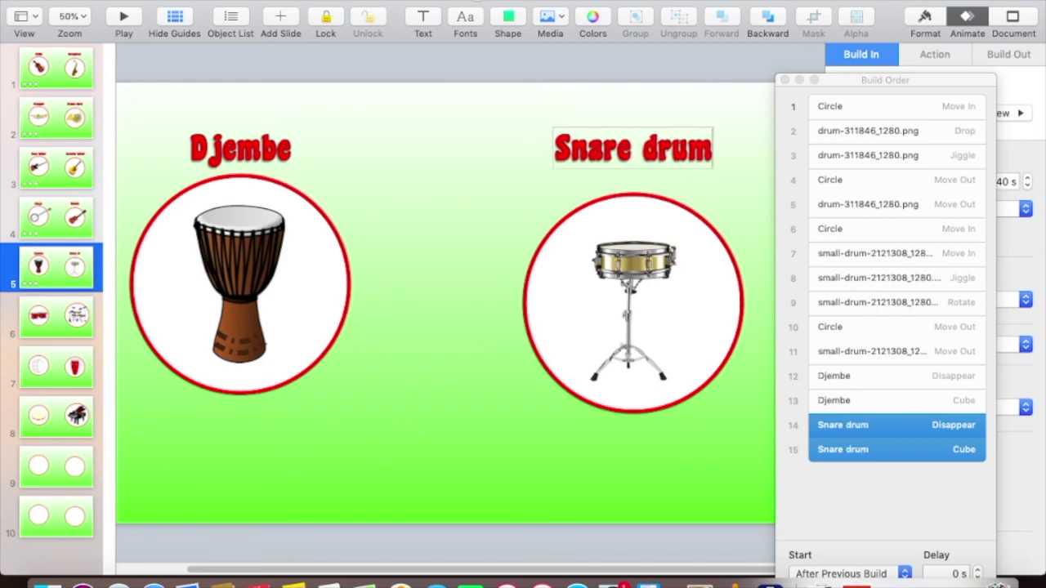
left_click(502, 166)
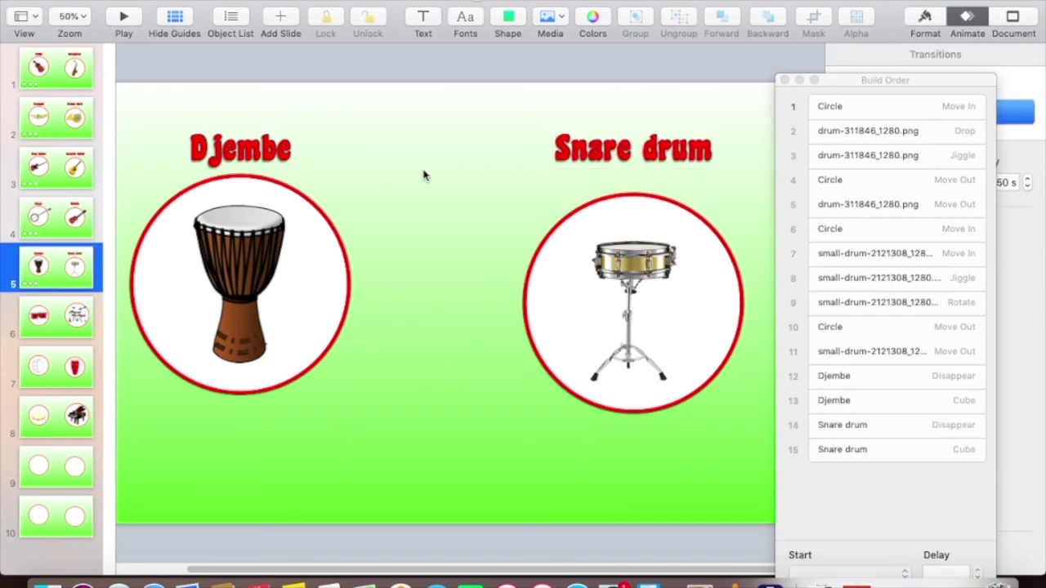
- Move the Djembe Cube build to step 3 and its Disappear to step 7, starting with build 5
left_click(239, 159)
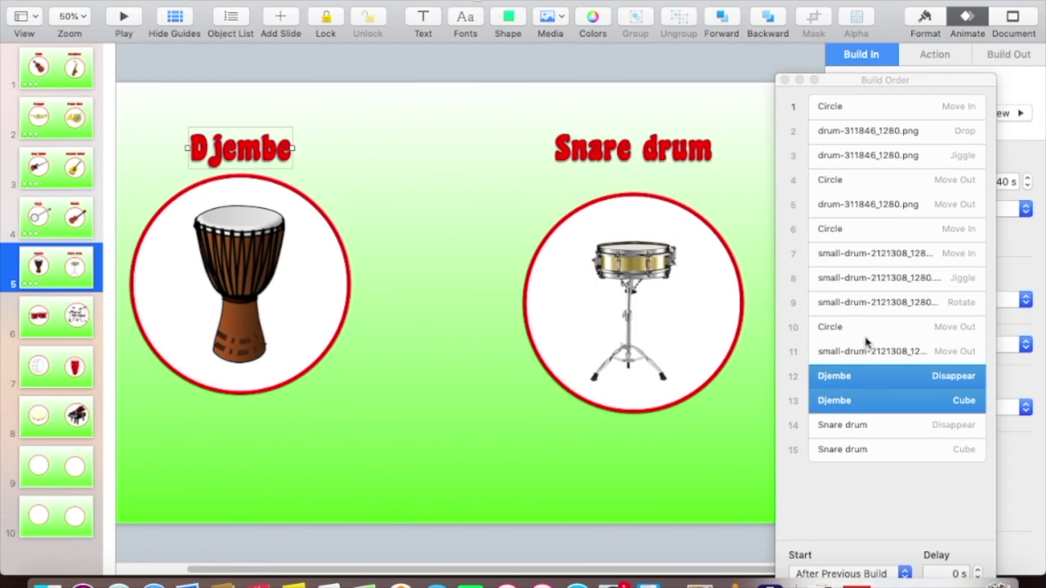
left_click(905, 378)
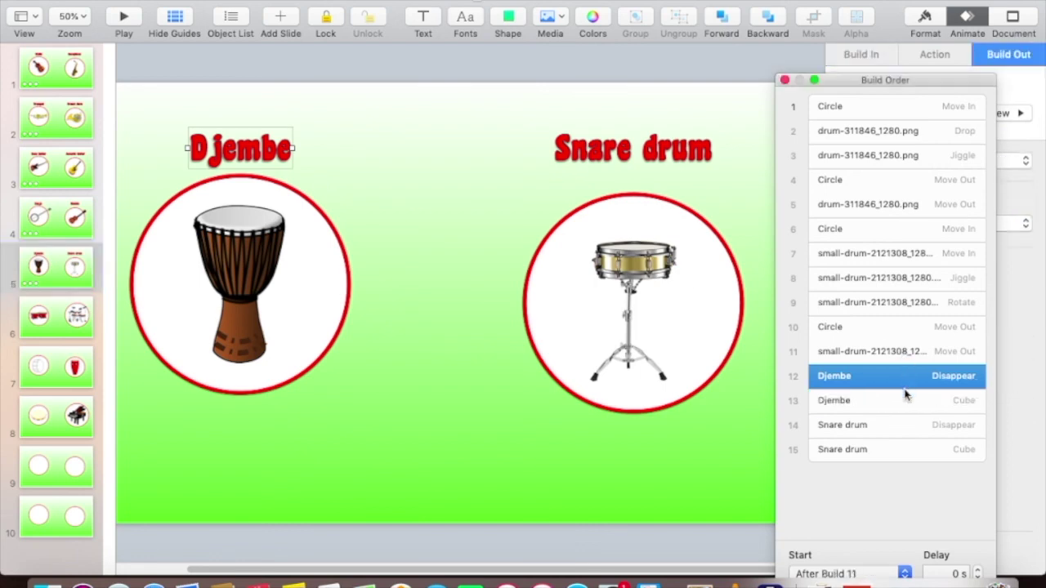
mouse_move(906, 402)
left_mouse_down()
mouse_move(895, 260)
mouse_move(890, 402)
mouse_move(901, 162)
left_mouse_up()
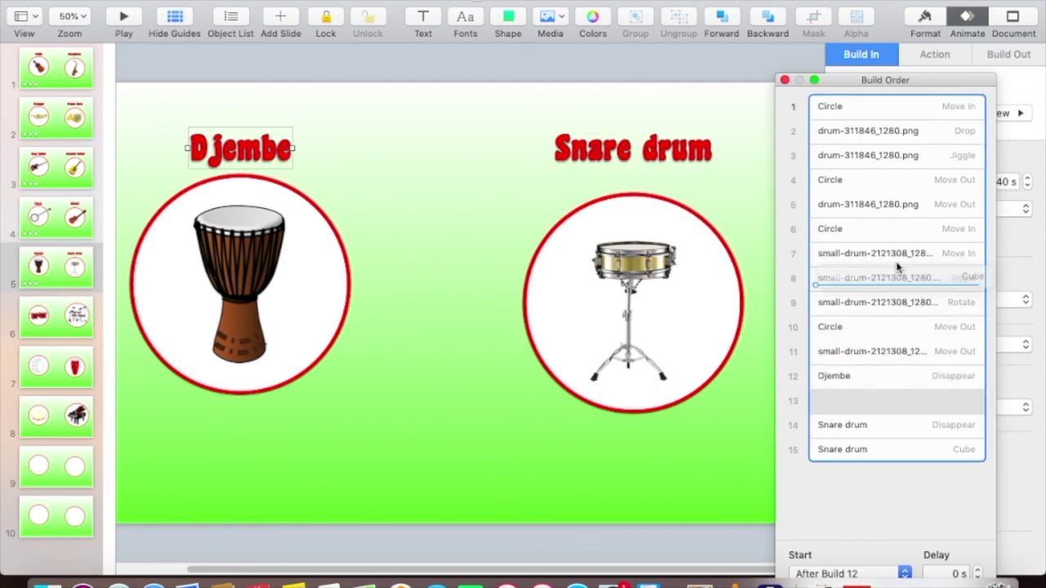
left_click_drag(899, 153, 899, 145)
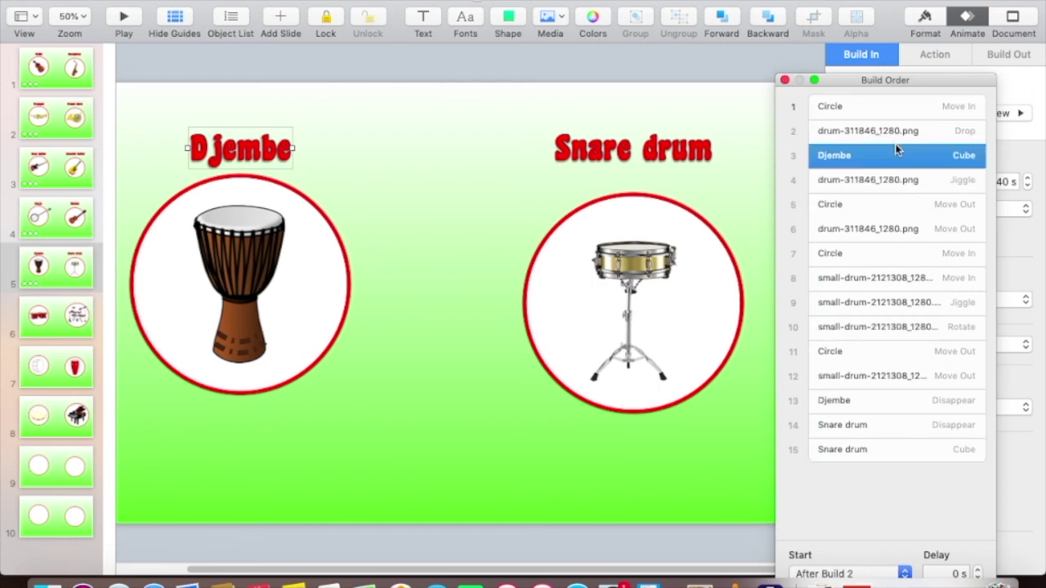
left_click(905, 402)
left_click_drag(905, 402, 901, 248)
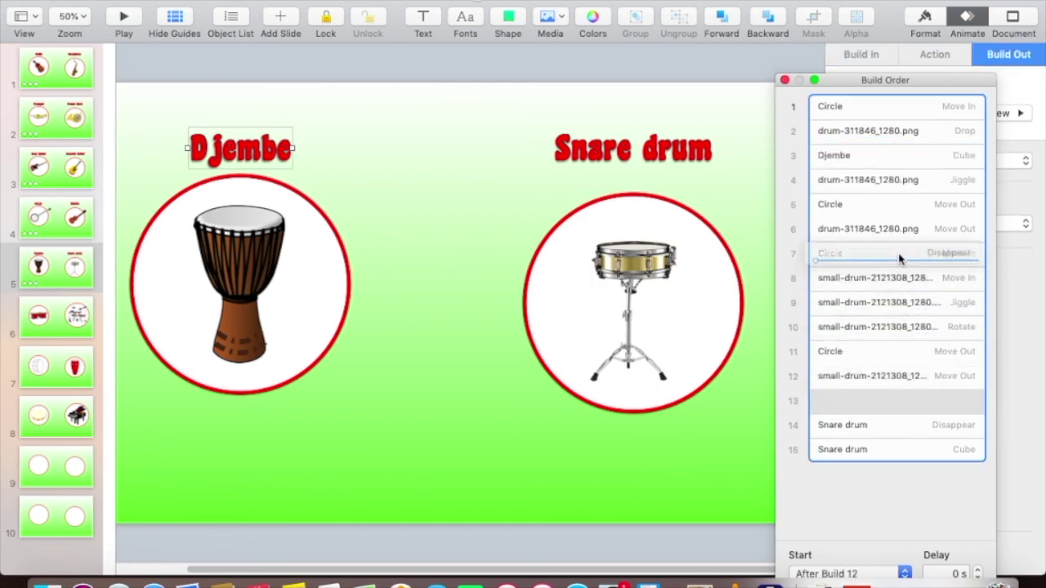
left_click_drag(901, 247, 904, 241)
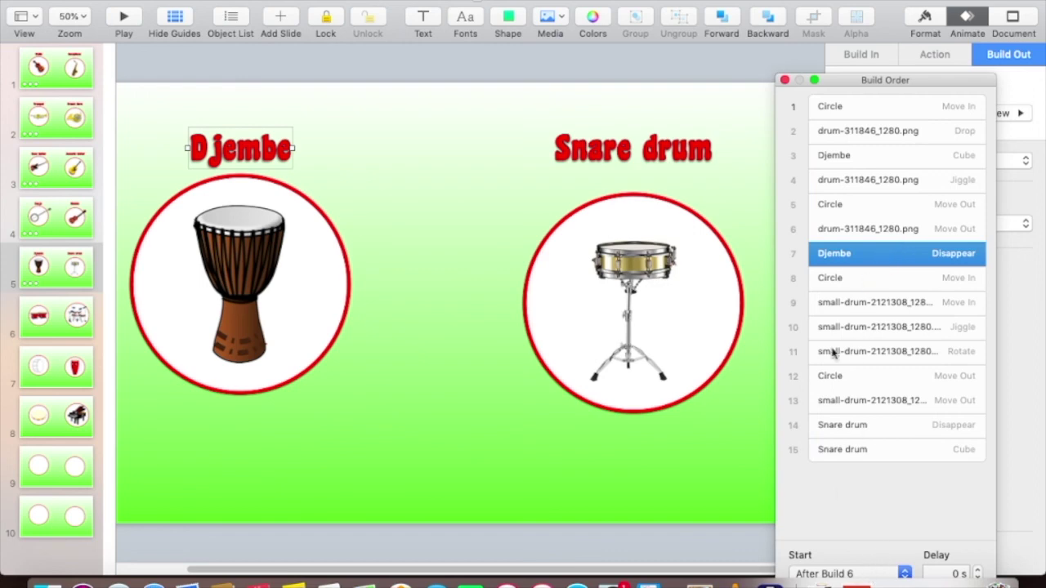
left_click_drag(870, 81, 883, 2)
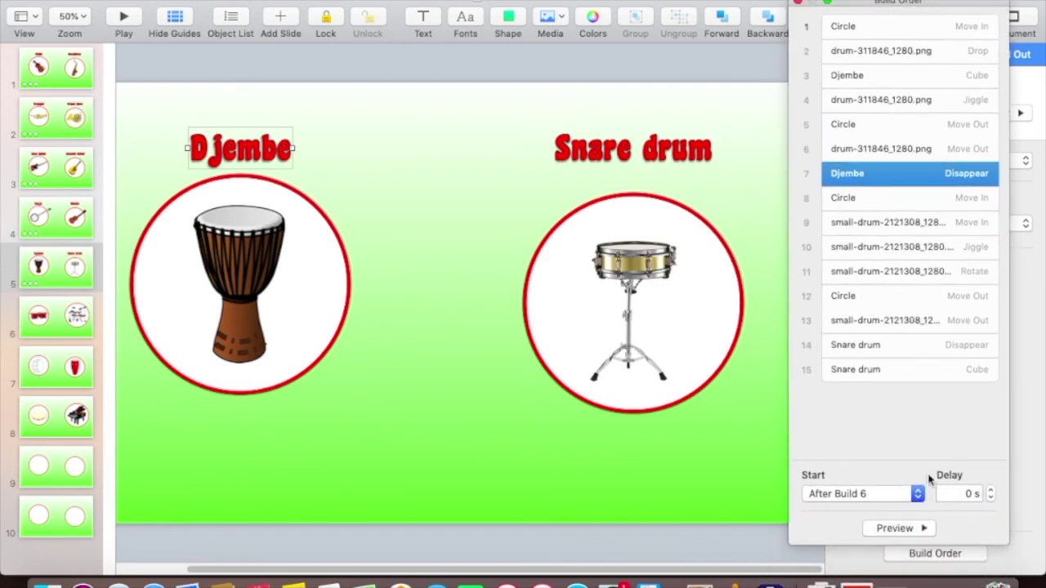
left_click(869, 494)
left_click(869, 507)
- Move the Snare drum Cube build to step 10, start its Disappear with build 13, then play
left_click(904, 372)
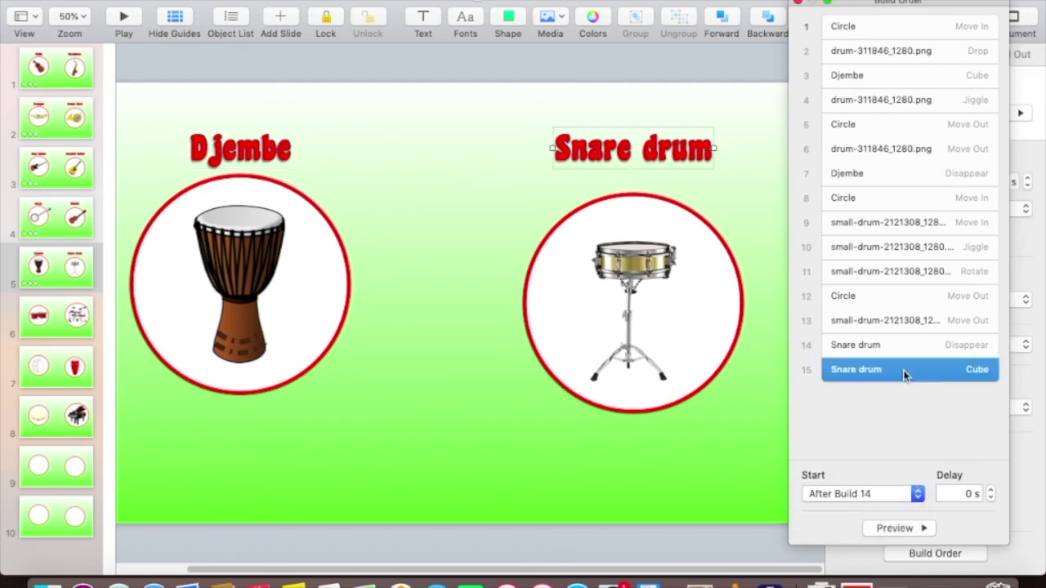
left_click_drag(902, 370, 899, 290)
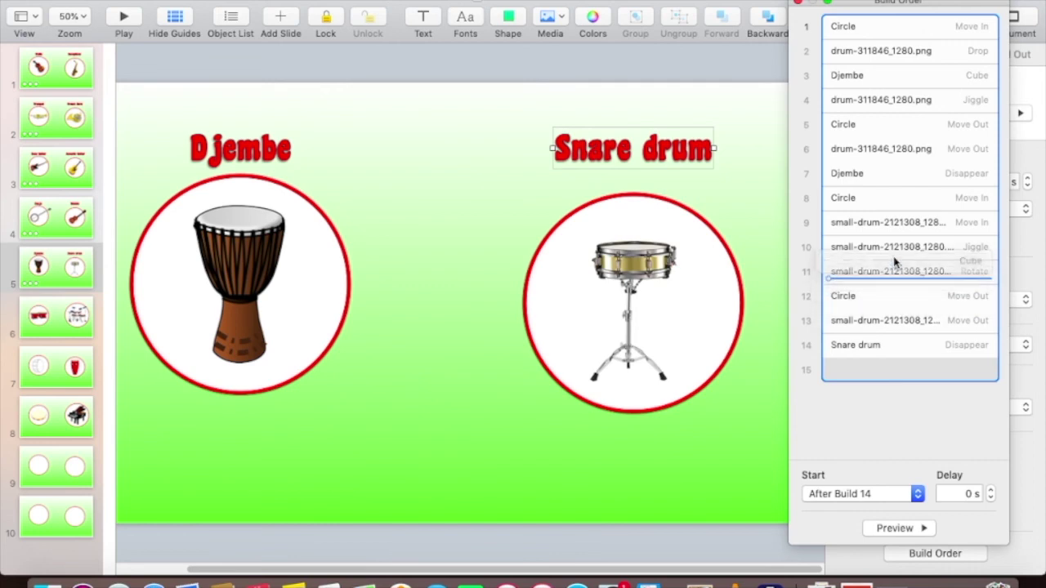
left_click_drag(898, 290, 896, 242)
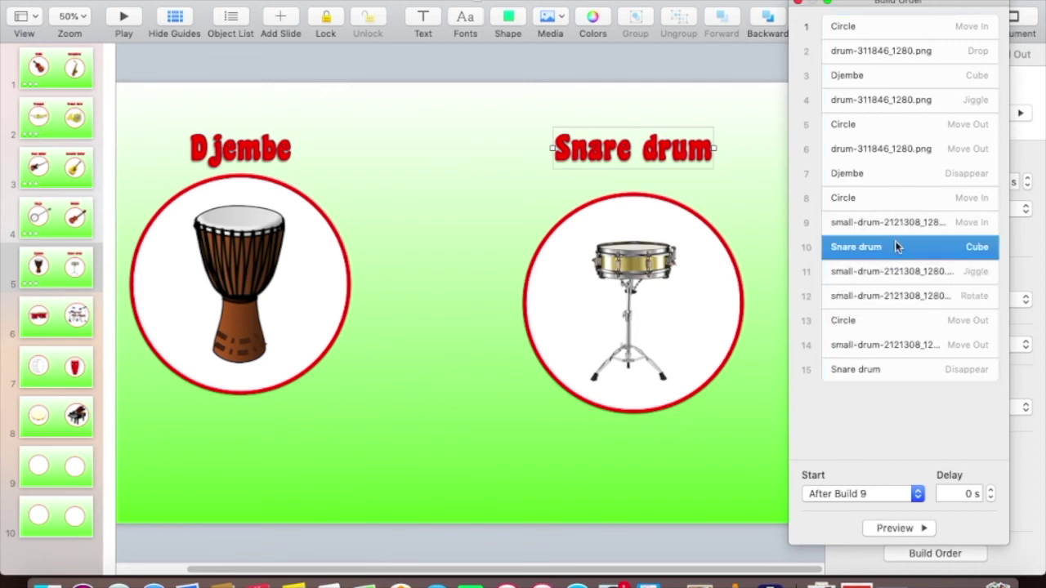
left_click(887, 370)
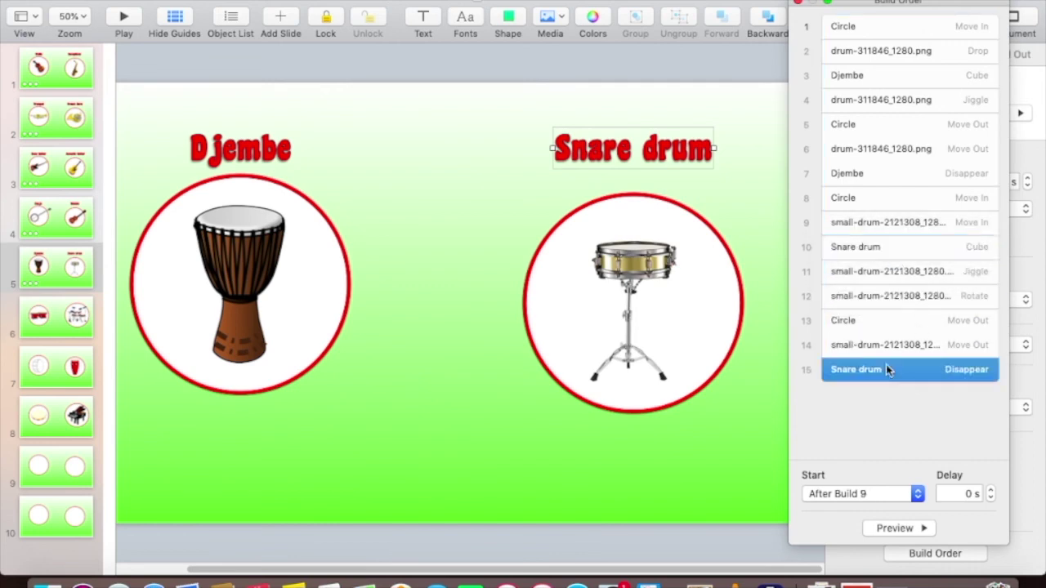
left_click(859, 493)
left_click(845, 509)
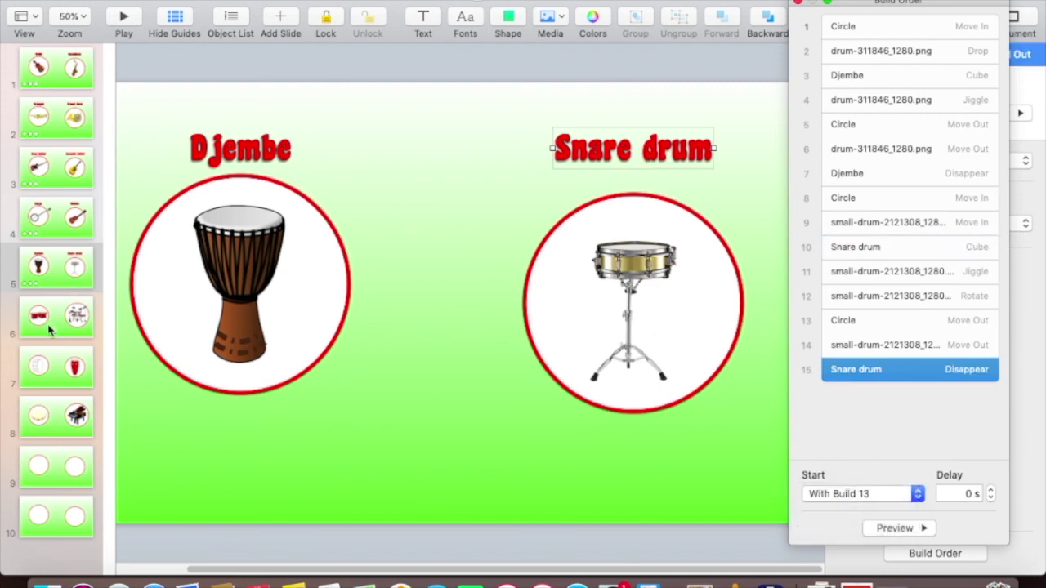
left_click(124, 20)
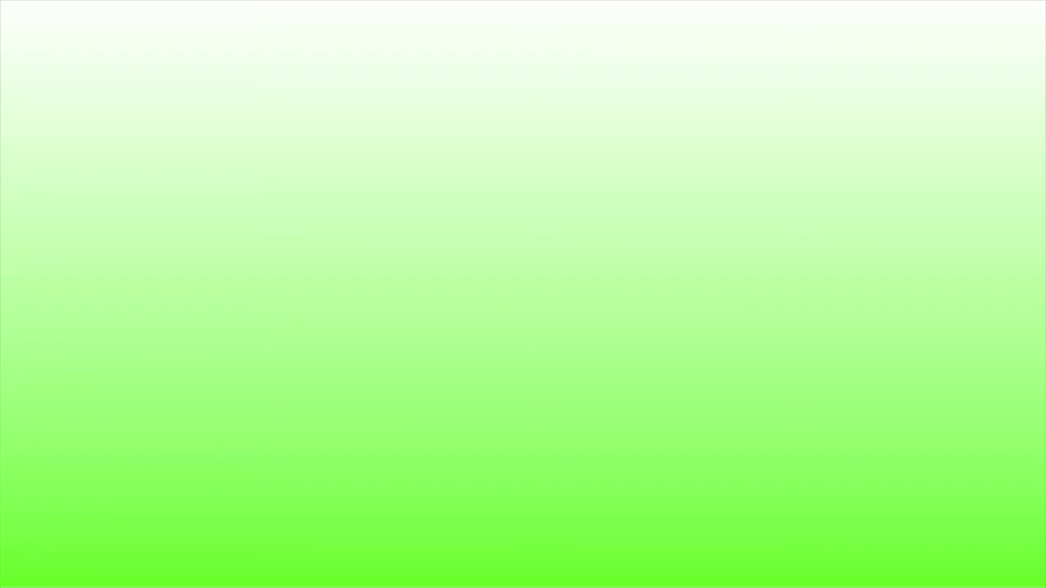
- Stop the slideshow, set the first Circle build to start After Transition, and replay it
key("Escape")
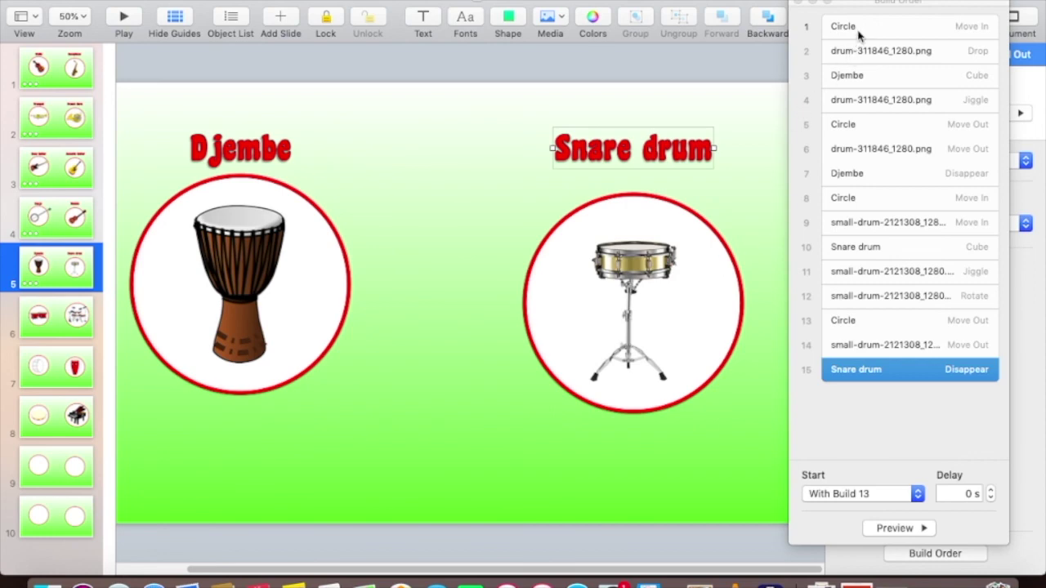
left_click(858, 29)
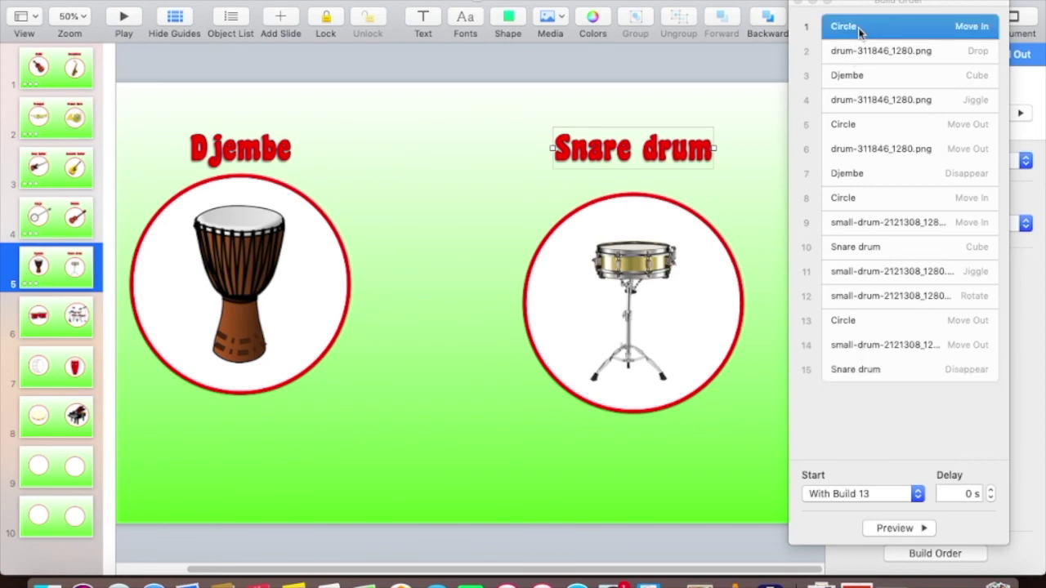
left_click(847, 495)
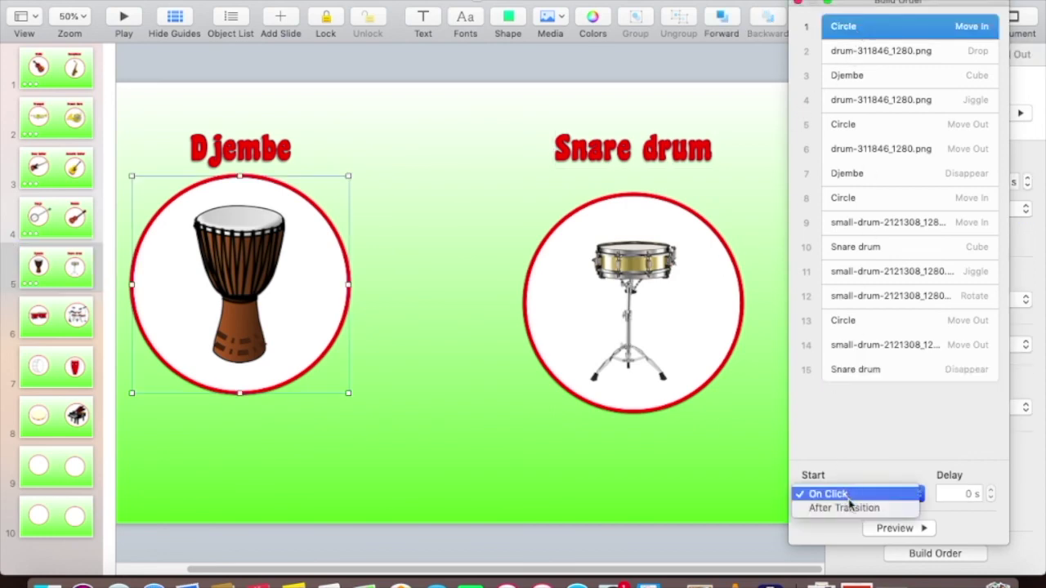
left_click(847, 504)
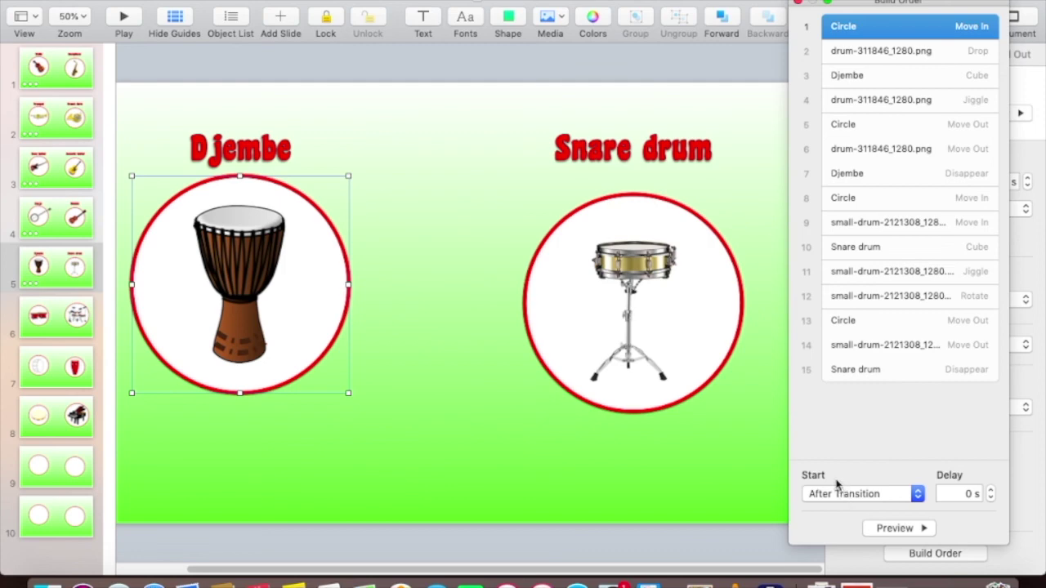
left_click(121, 18)
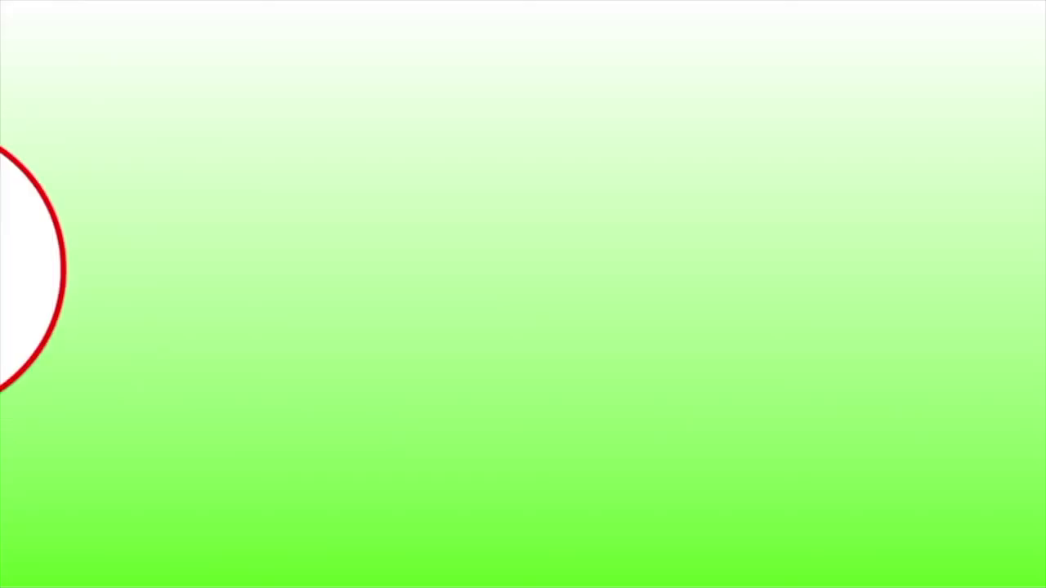